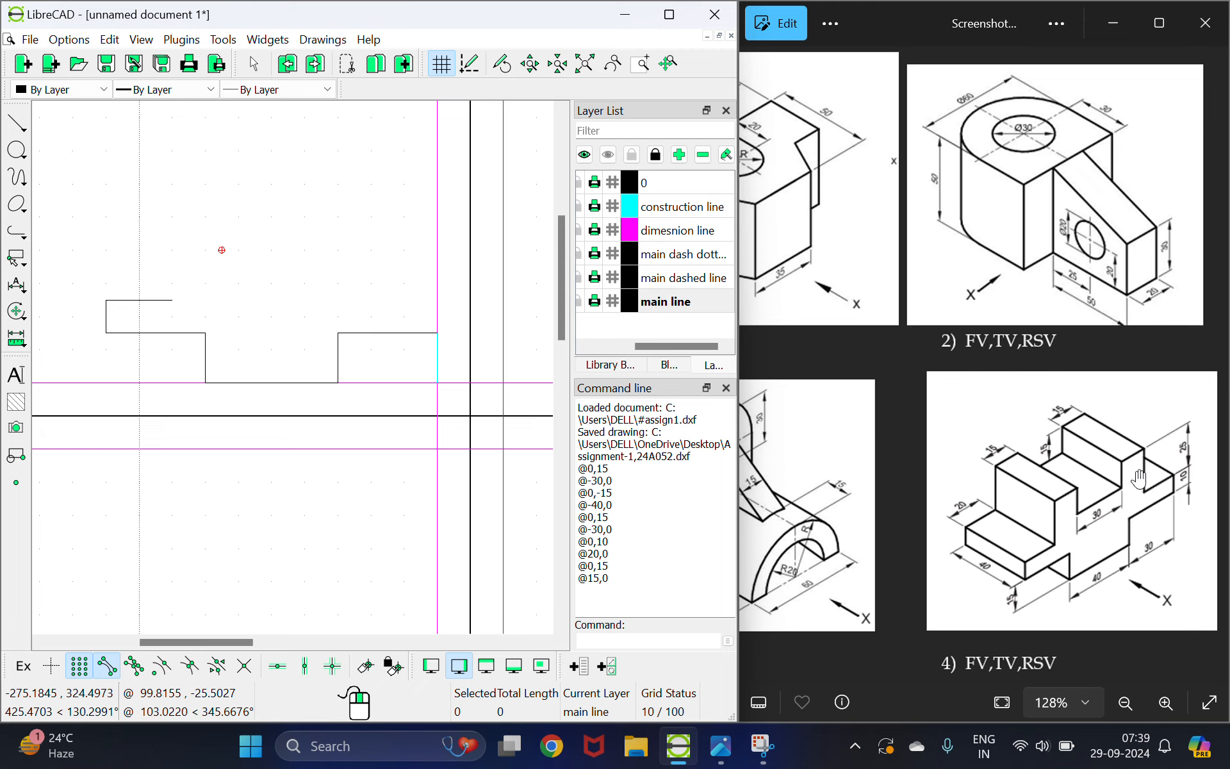
- Continue the front-view outline from the open end of its upper edge: 25 units up, 15 right, and 15 down
left_click(17, 125)
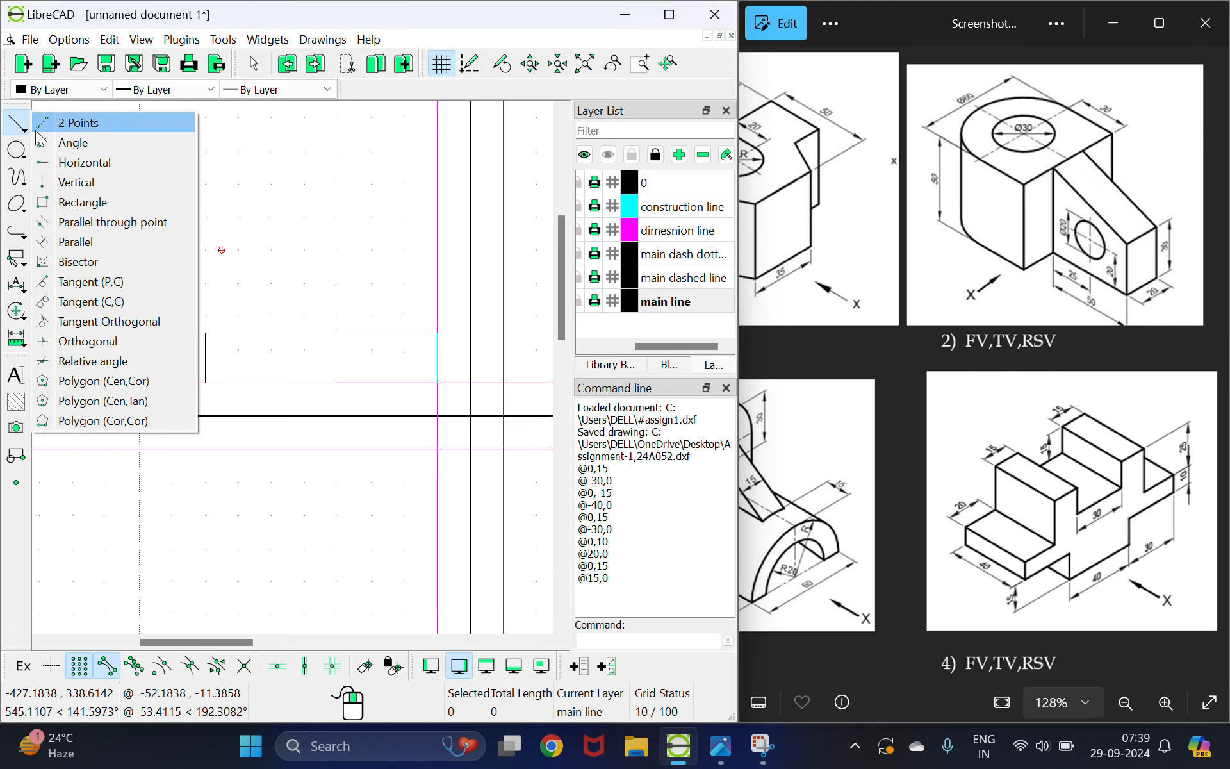
left_click(37, 128)
left_click(172, 300)
type("@0")
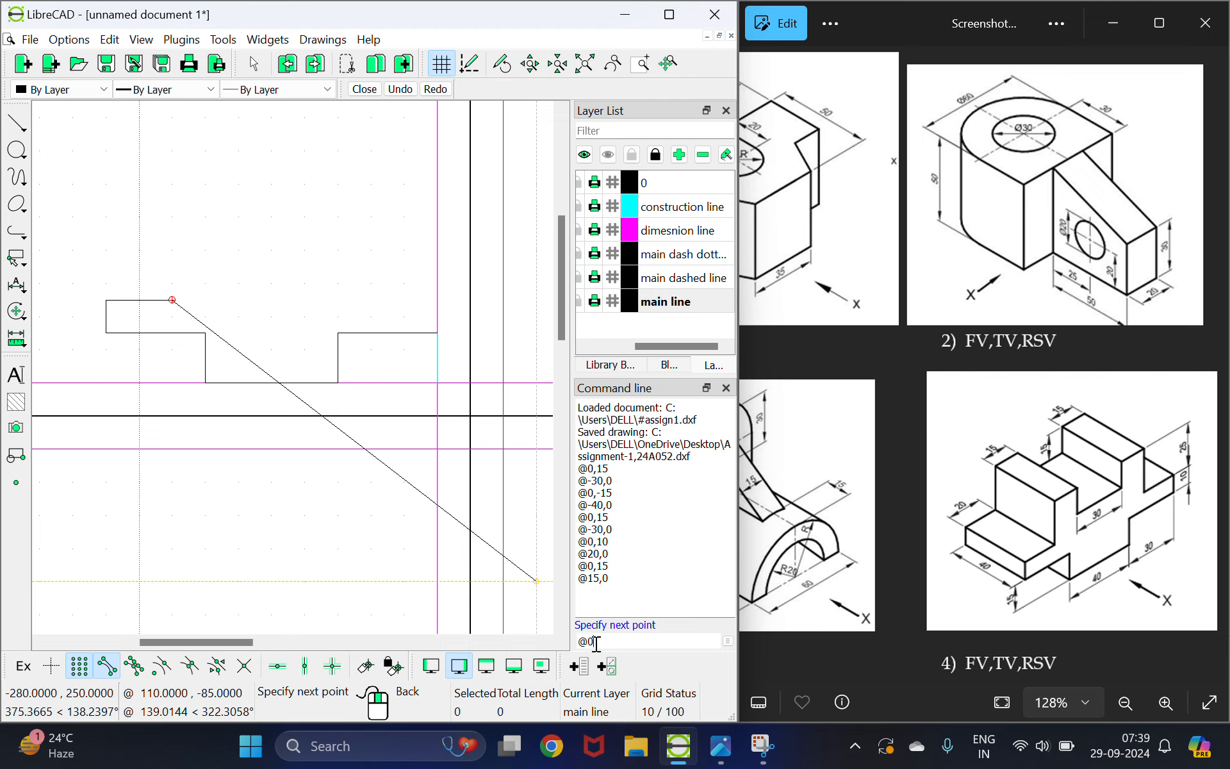
type(",25")
key("Return")
type("@15,0")
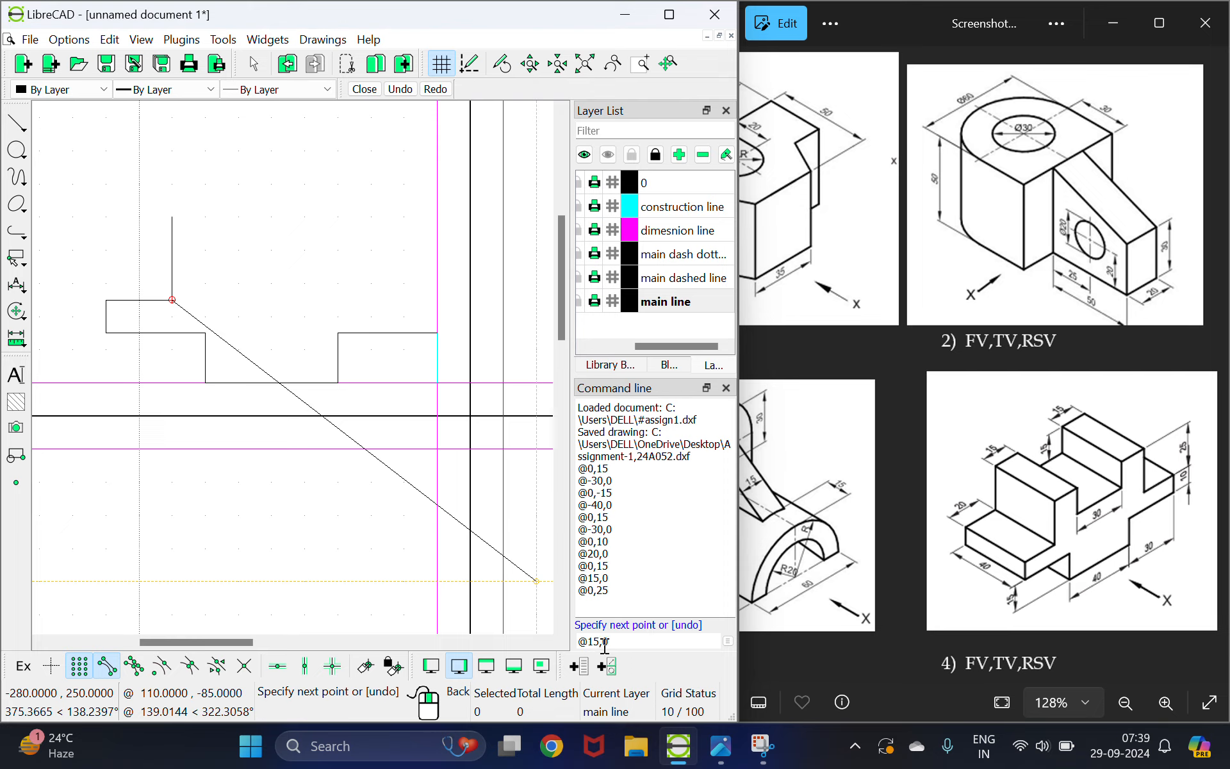
key("Return")
type("@0,-15")
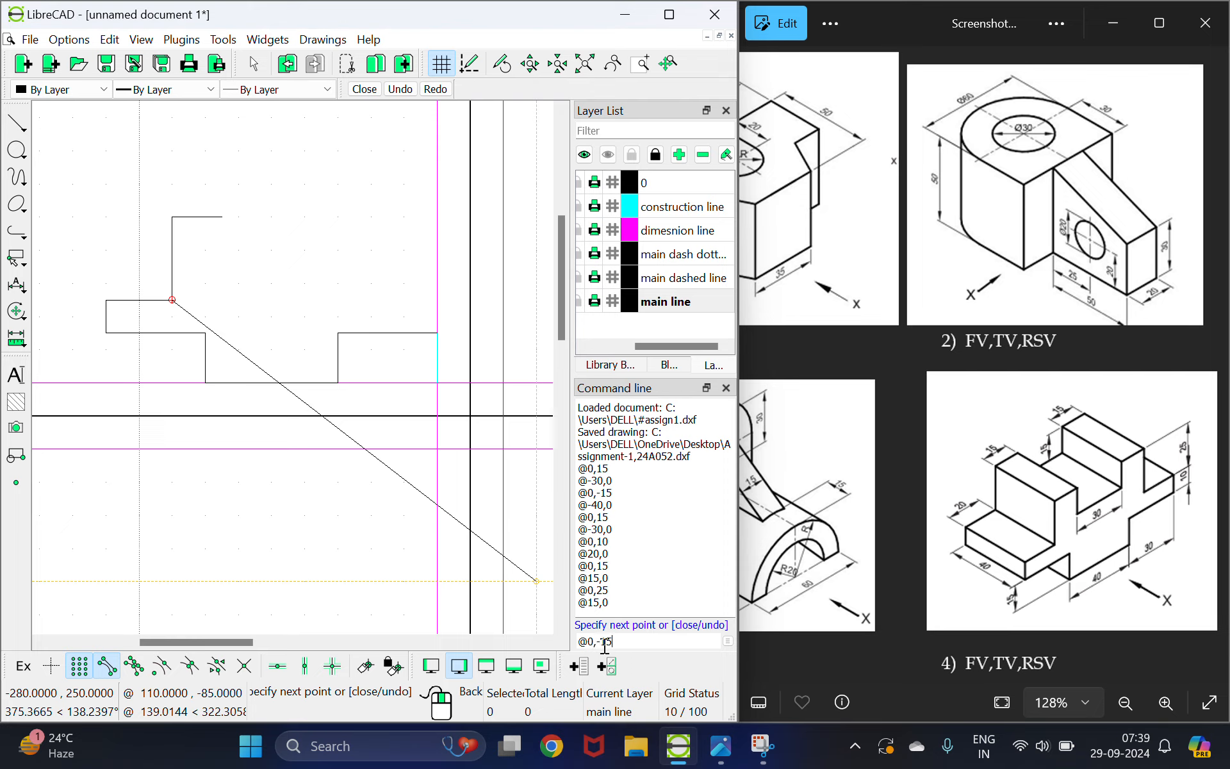
key("Return")
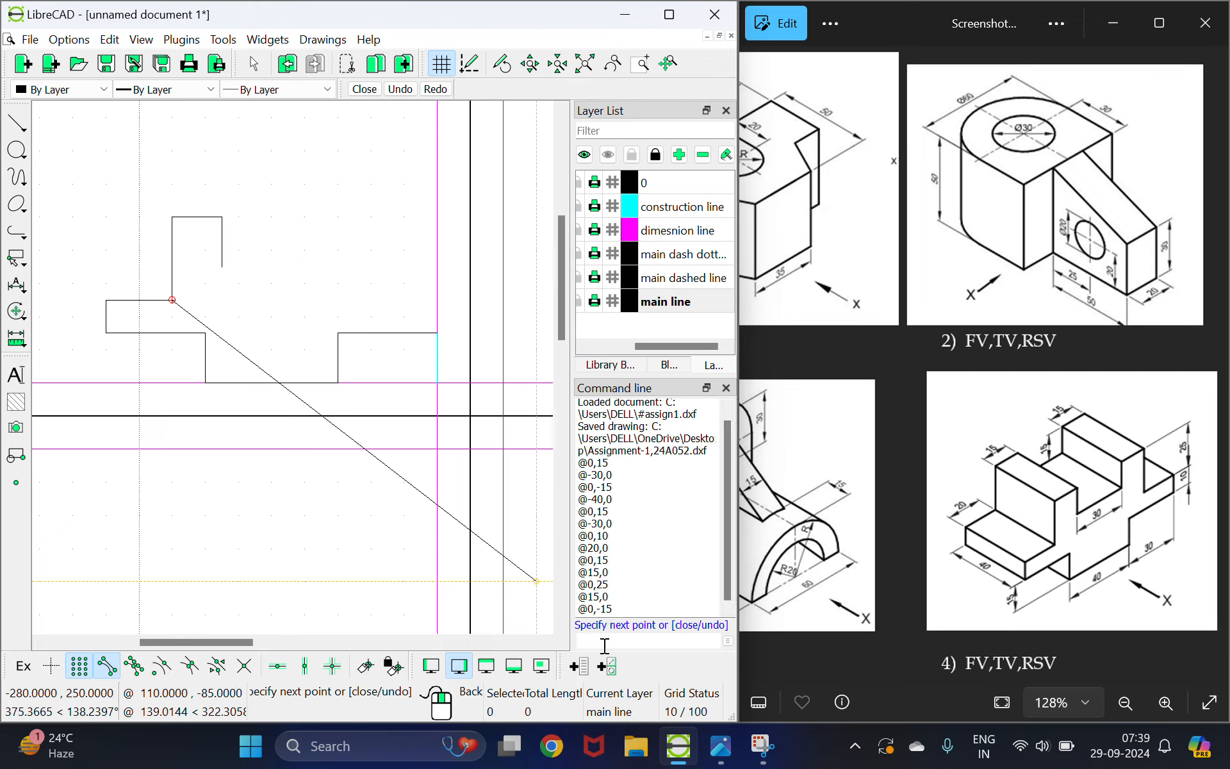
- Extend the outline 30 units right, 15 up, and 15 right to form the central notch and second upright's top
type("@30,0")
key("Return")
type("@")
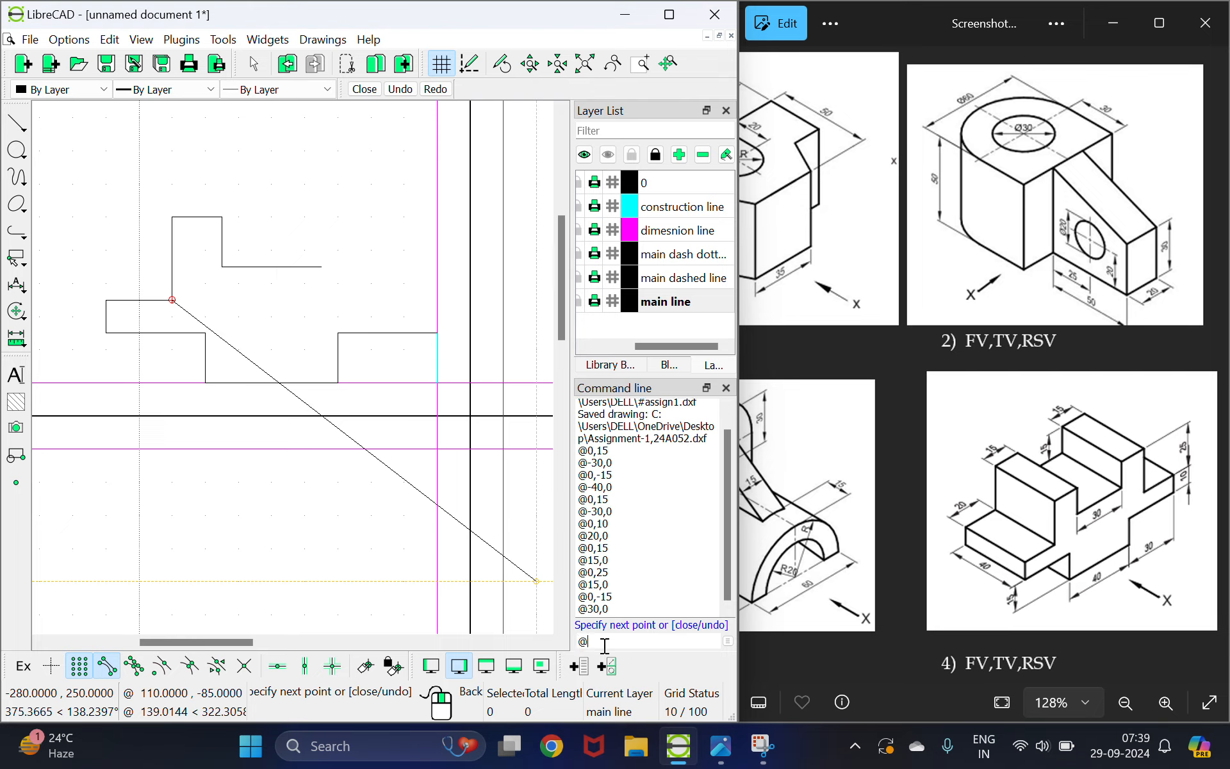
type("0,15")
key("Return")
type("@15,0")
key("Return")
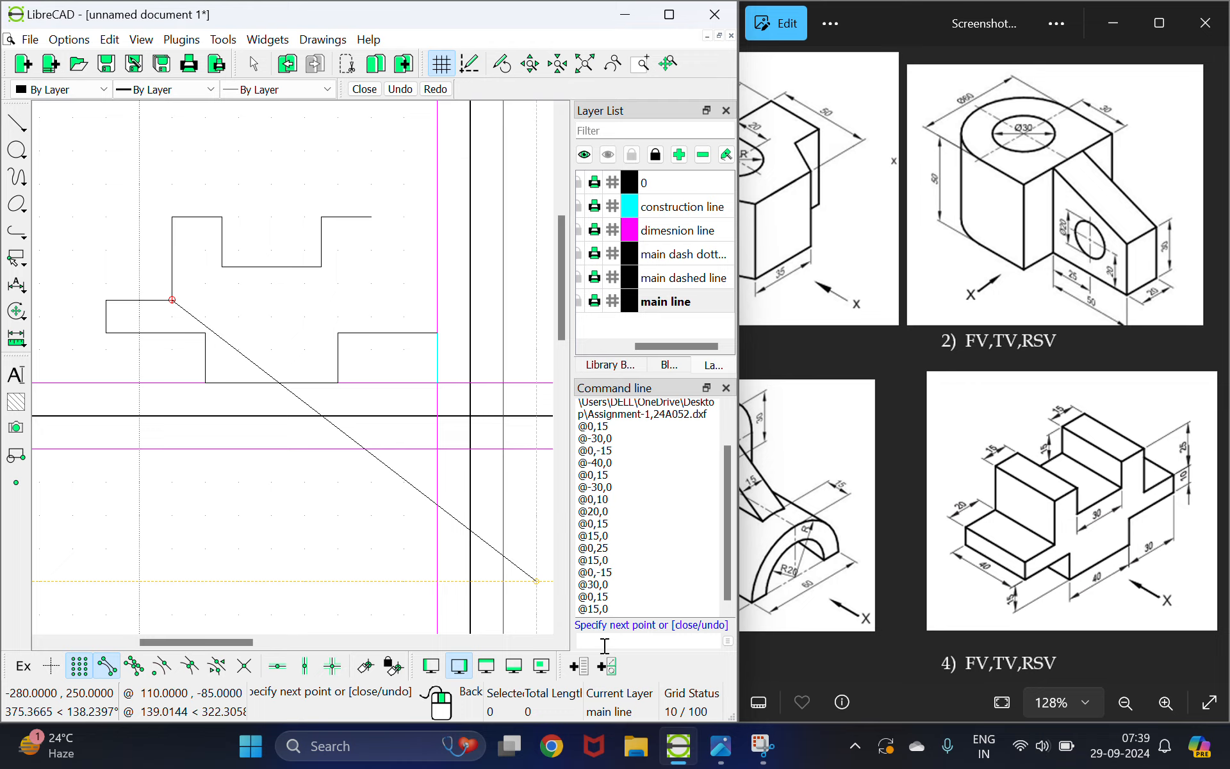
- Close the front-view outline with segments 25 units down, 20 right, and 10 down, and end the line
type("@")
type("0,-25")
key("Return")
type("@")
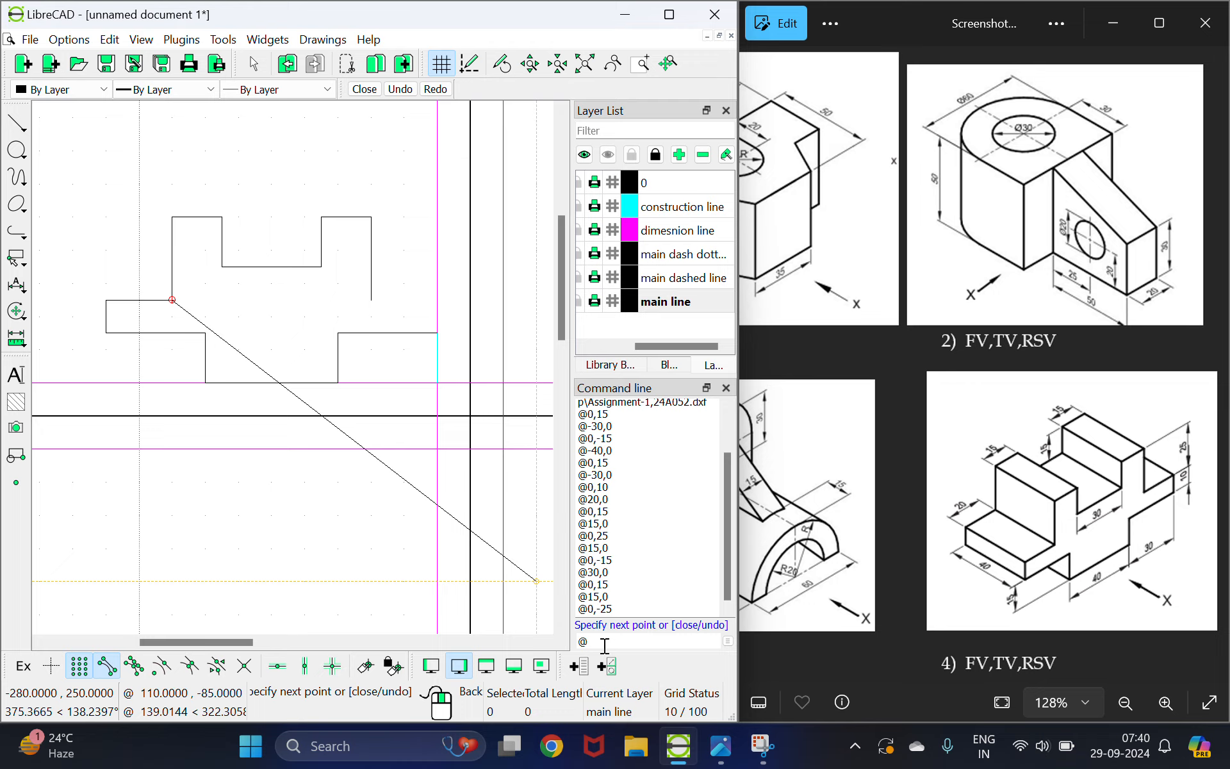
type("20,0")
key("Return")
type("@0,-10")
key("Return")
right_click(472, 366)
- Delete the short vertical construction segment below the lower right corner of the front-view outline
scroll(471, 366, "up", 7)
right_click(408, 307)
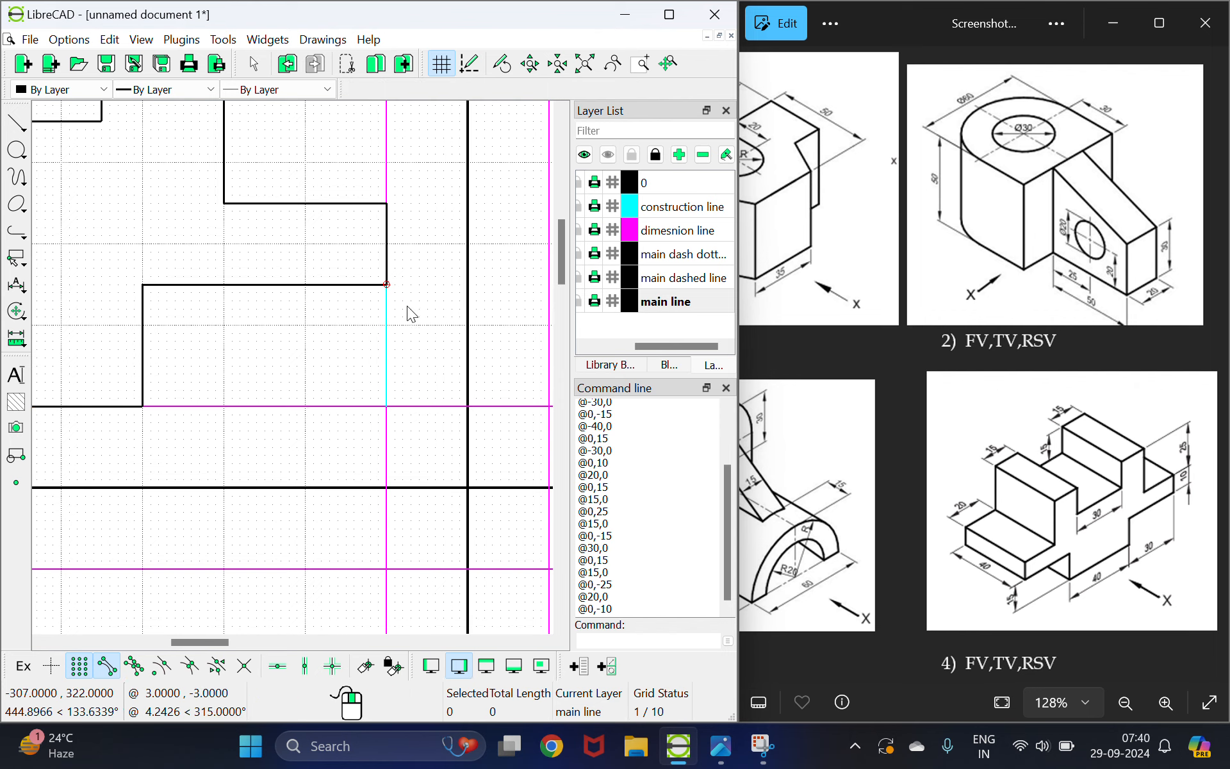
left_click(387, 336)
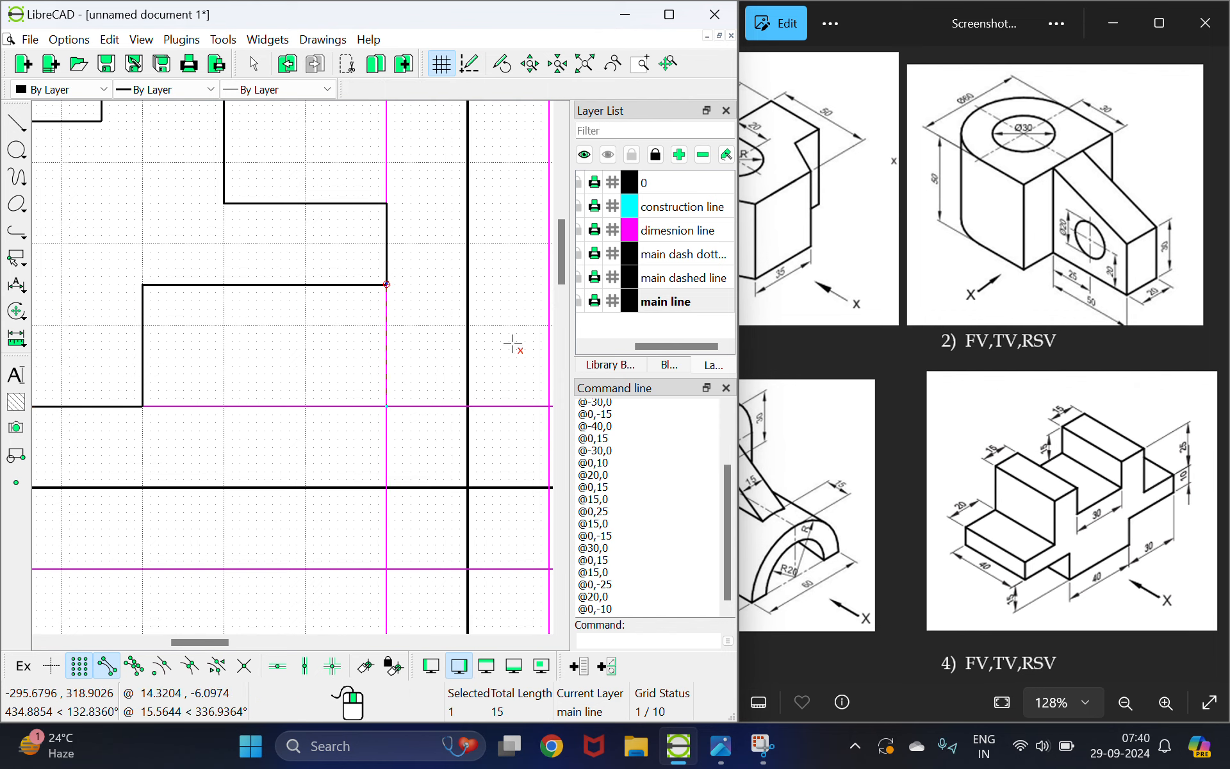
key("Delete")
scroll(456, 327, "down", 5)
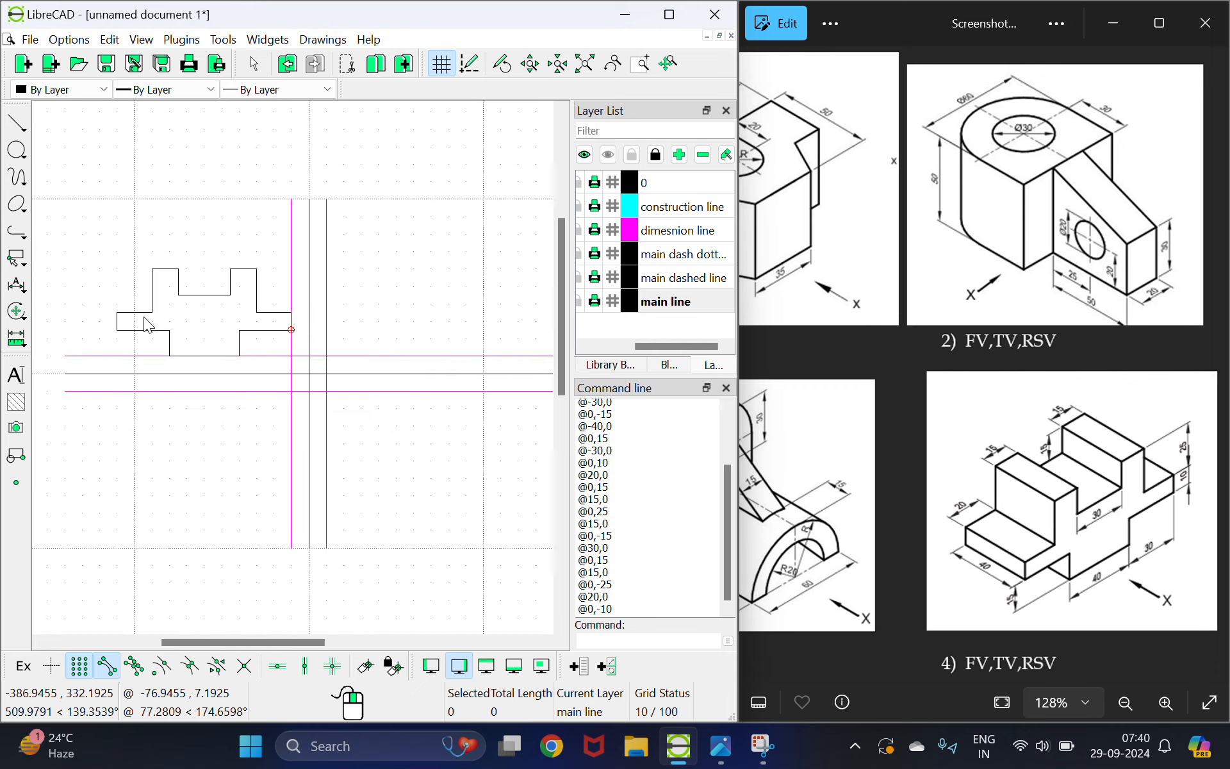
- On the construction line layer, draw a vertical projection line 125 units down from the front view's lower left corner
scroll(68, 326, "up", 4)
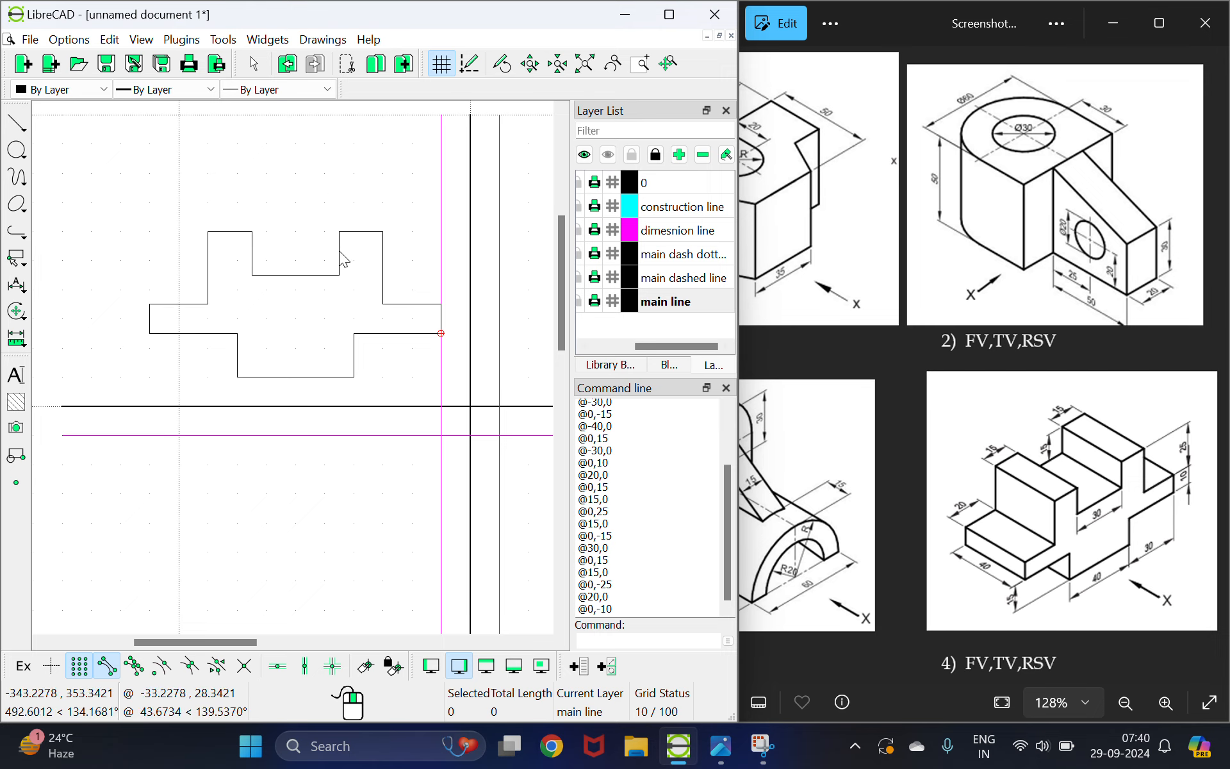
left_click(16, 122)
left_click(52, 123)
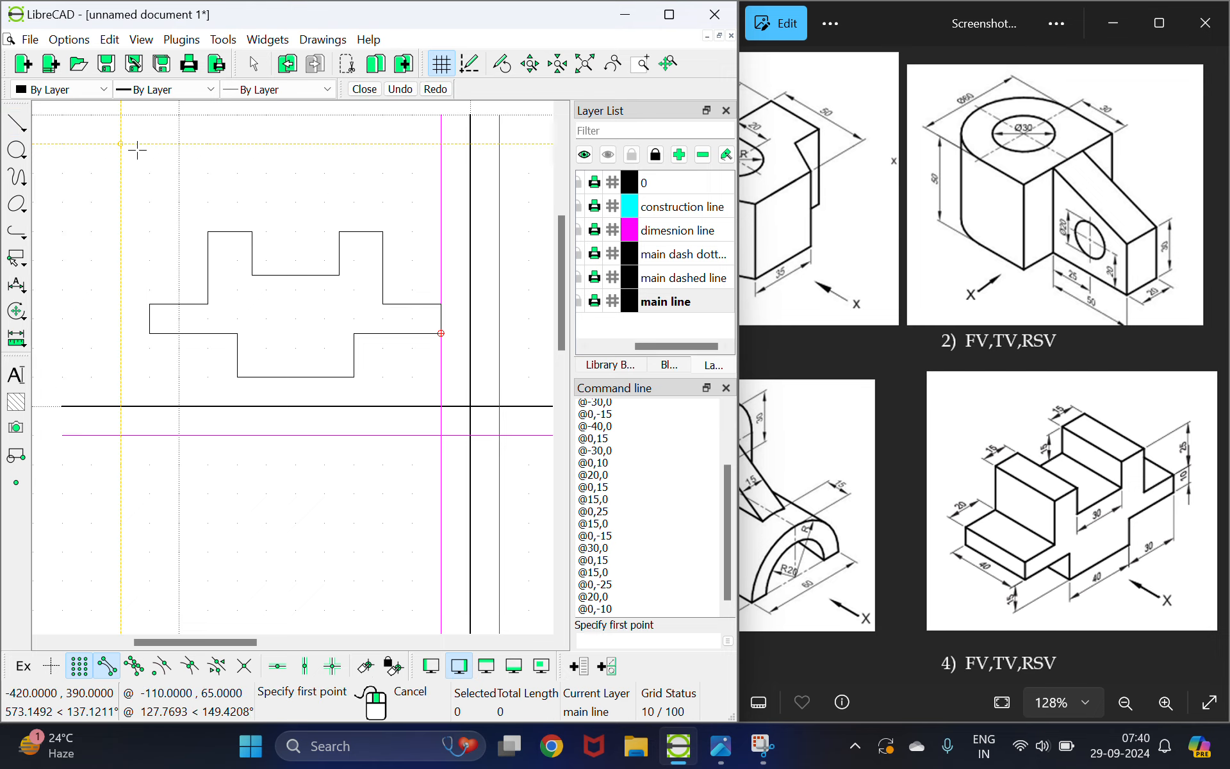
left_click(678, 207)
scroll(278, 221, "up", 2)
left_click(278, 221)
scroll(453, 340, "down", 2)
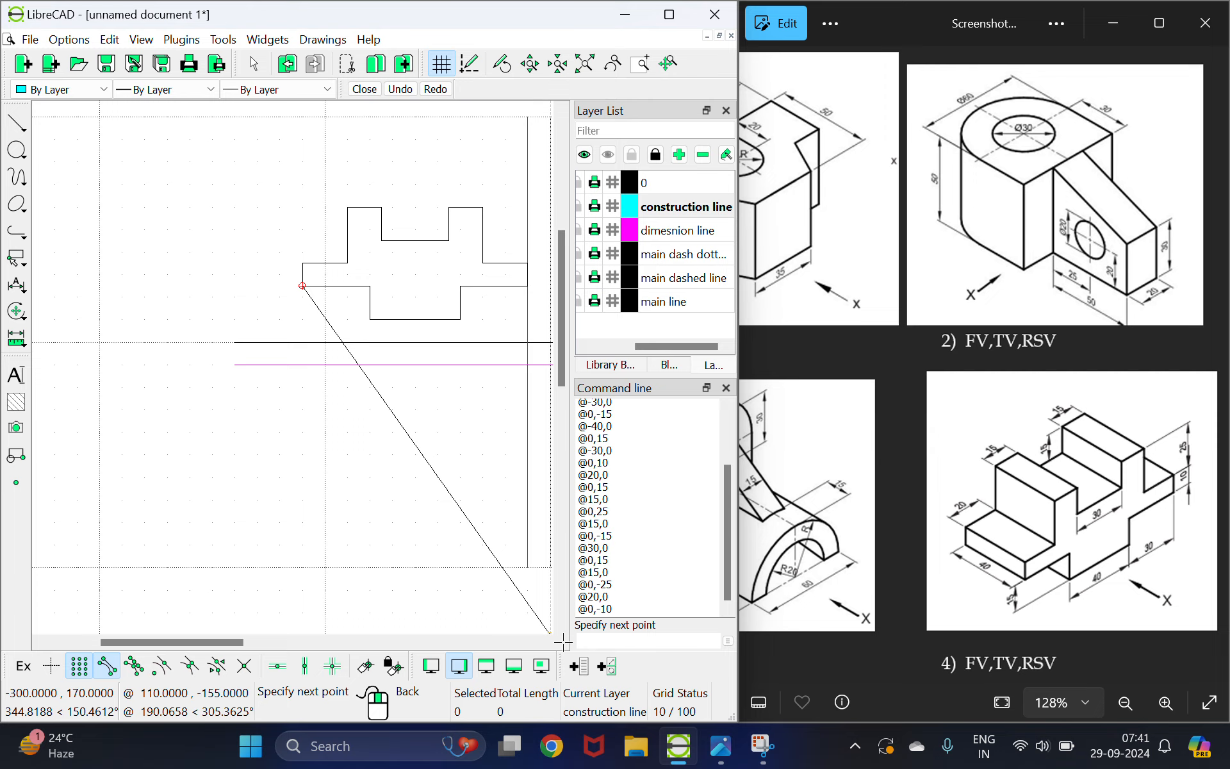
left_click(618, 635)
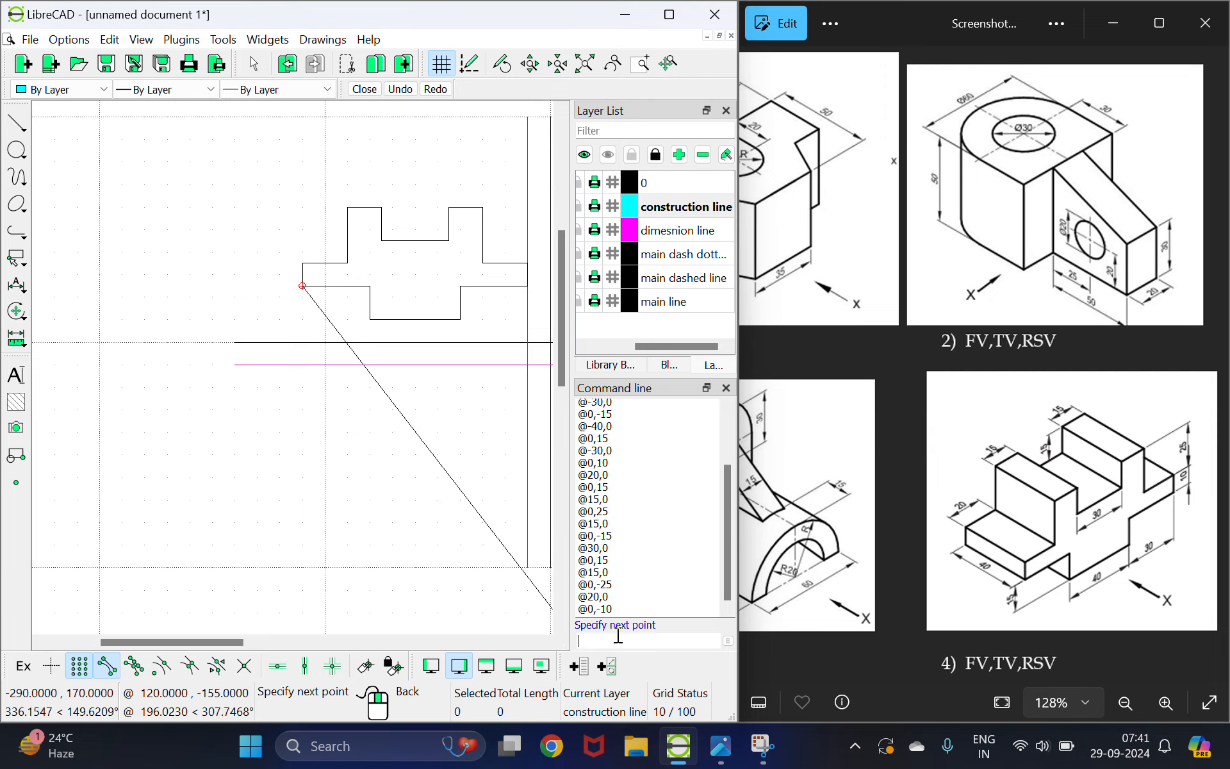
type("@")
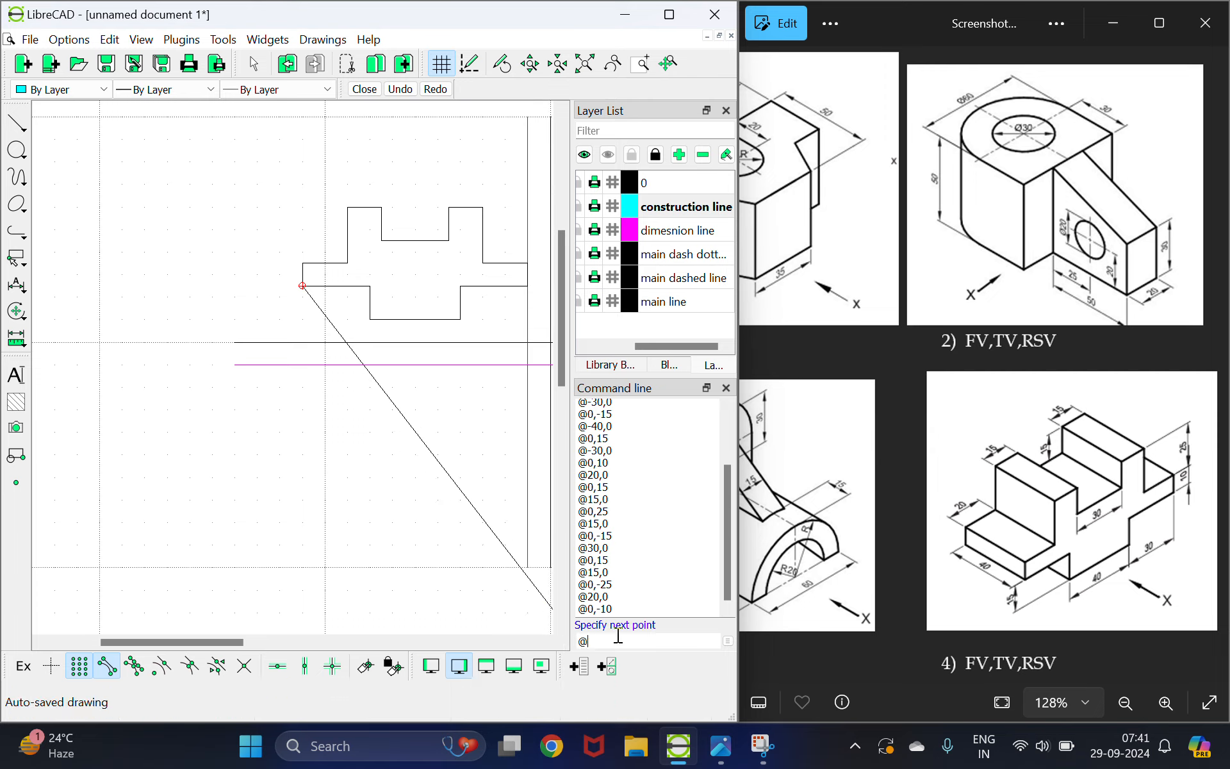
type("0,-125")
key("Return")
right_click(363, 337)
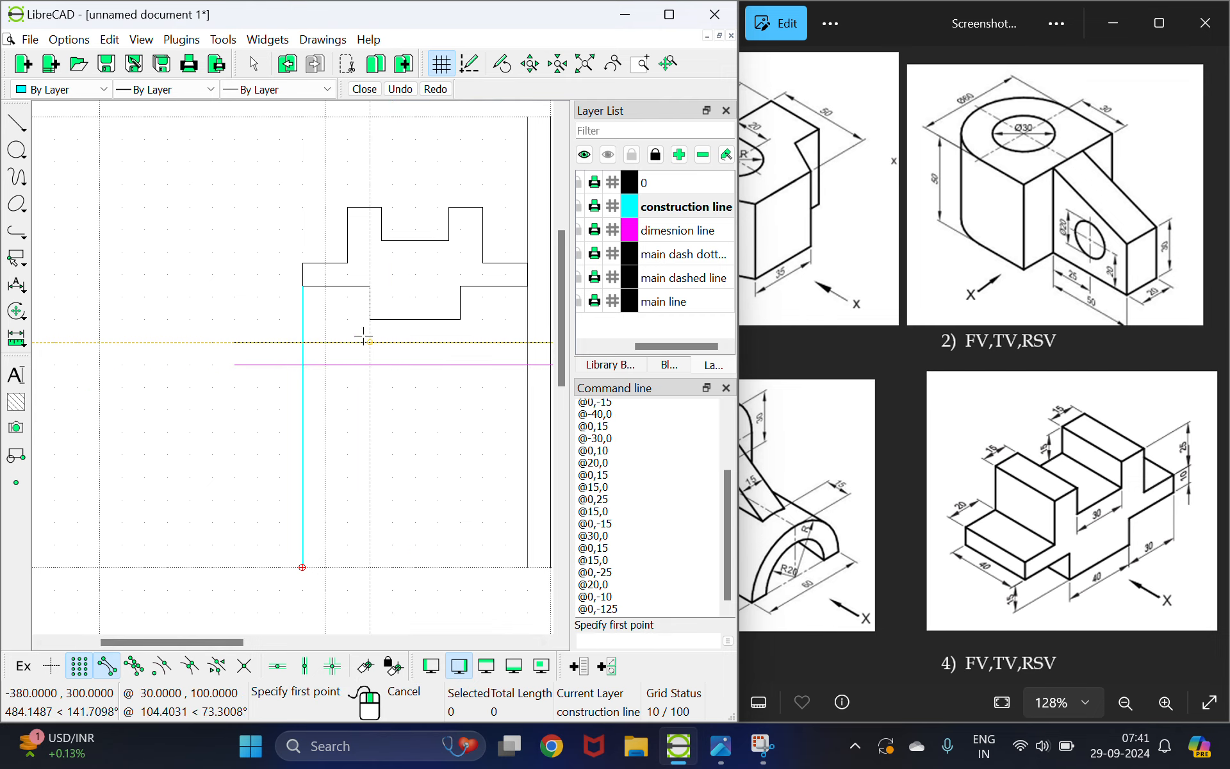
- Draw vertical construction lines 125 units down from the two corners where the uprights' outer sides meet the side ledges
left_click(347, 262)
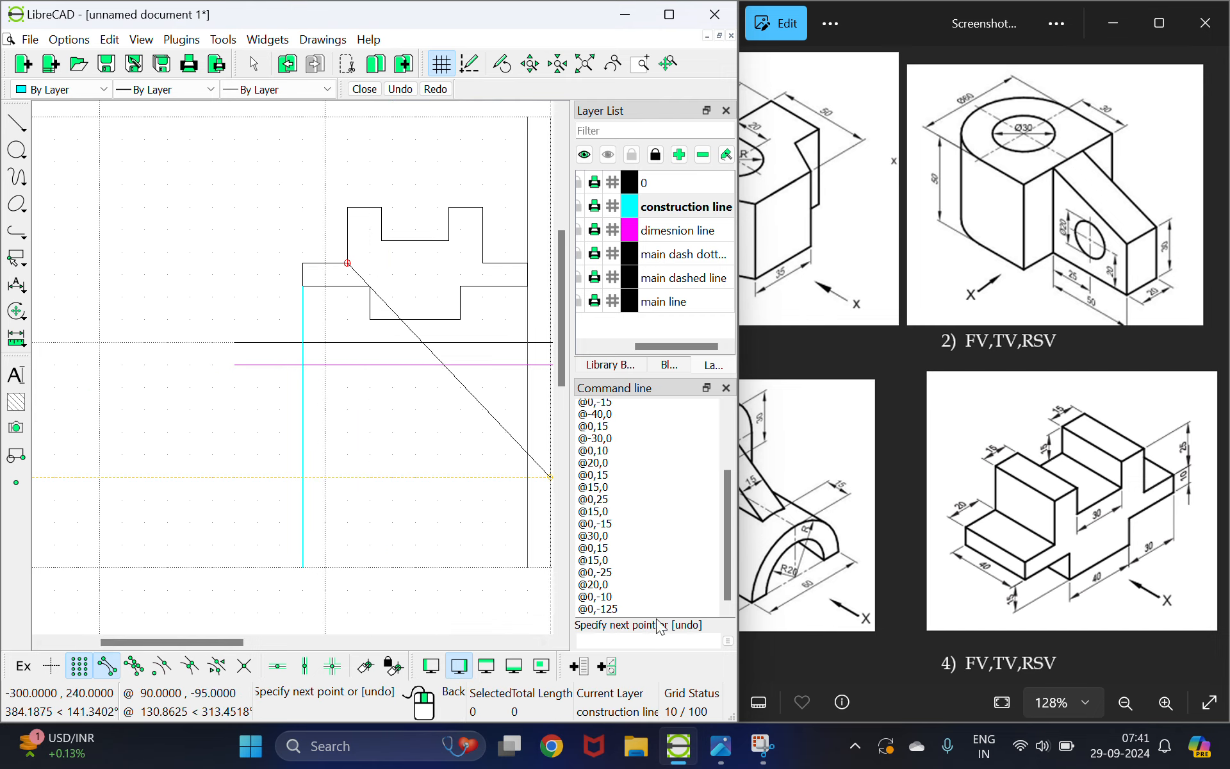
type("@0,-125")
key("Return")
right_click(416, 333)
left_click(482, 263)
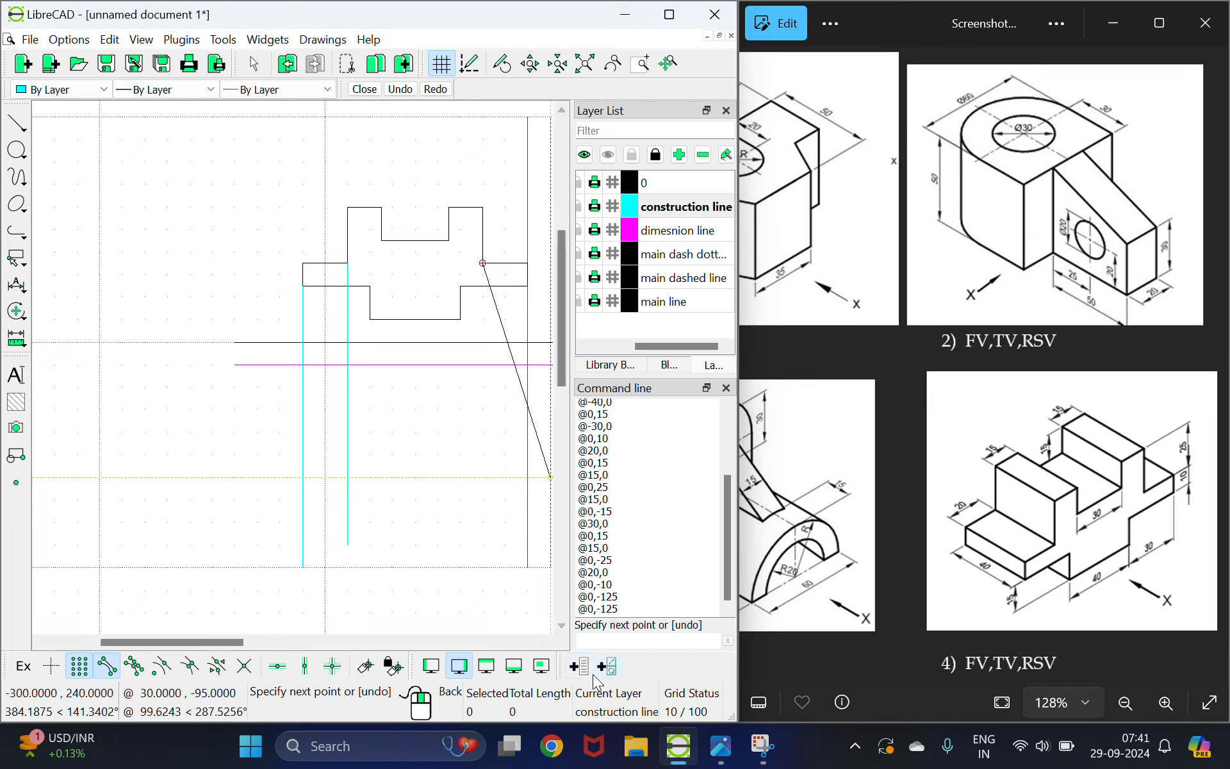
type("@")
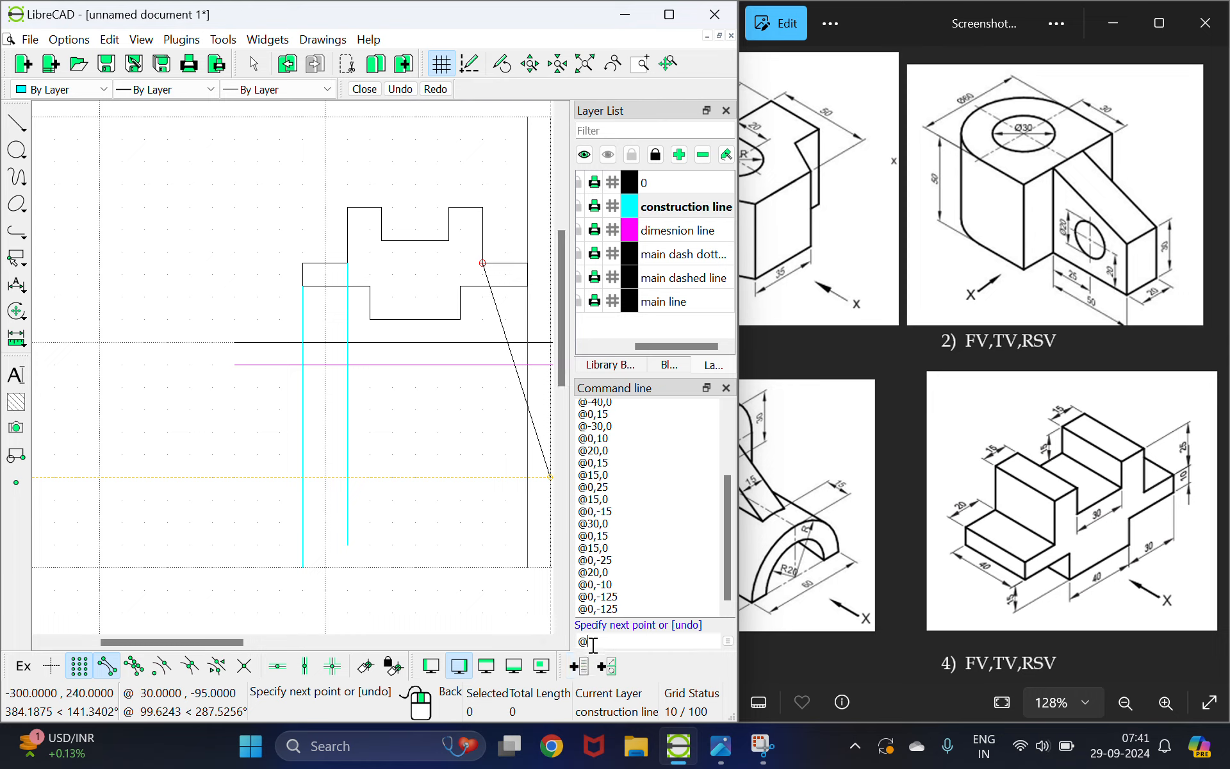
type("0,-125")
key("Return")
right_click(522, 277)
- Draw a vertical construction line 125 units down from the upper right corner of the front view's right ledge
scroll(521, 275, "up", 3)
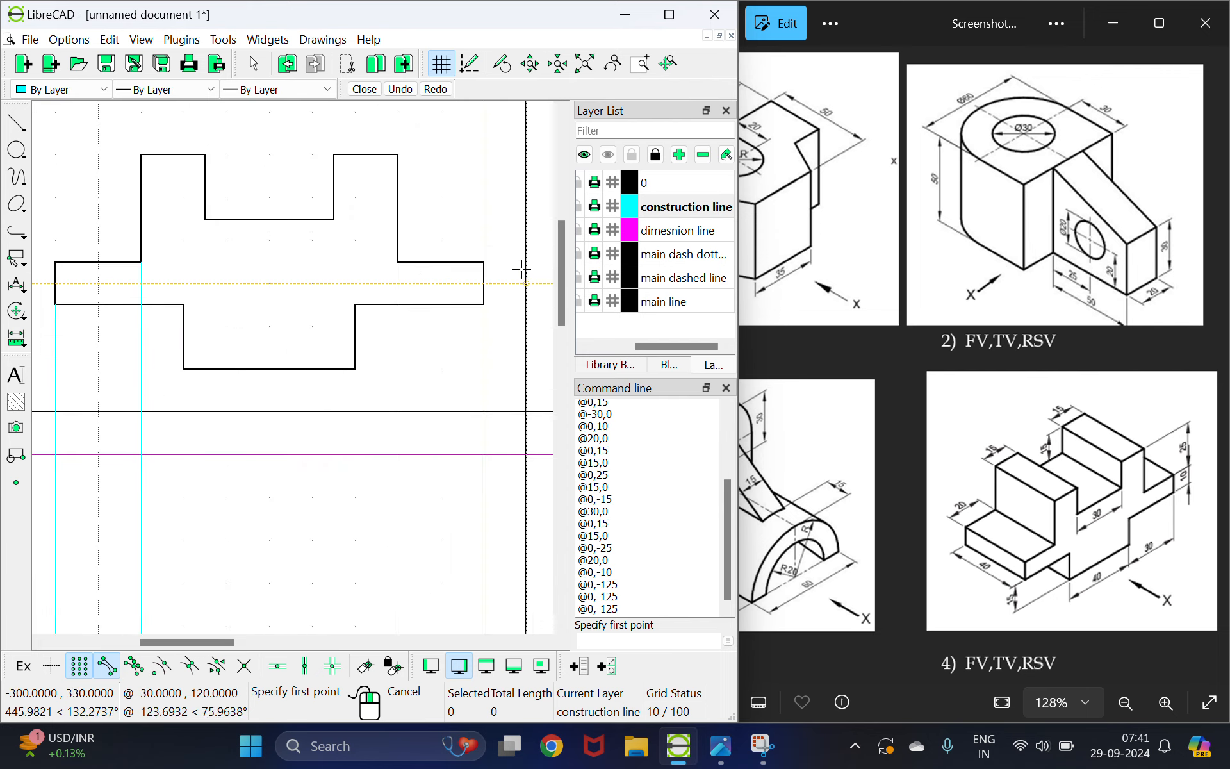
left_click(483, 262)
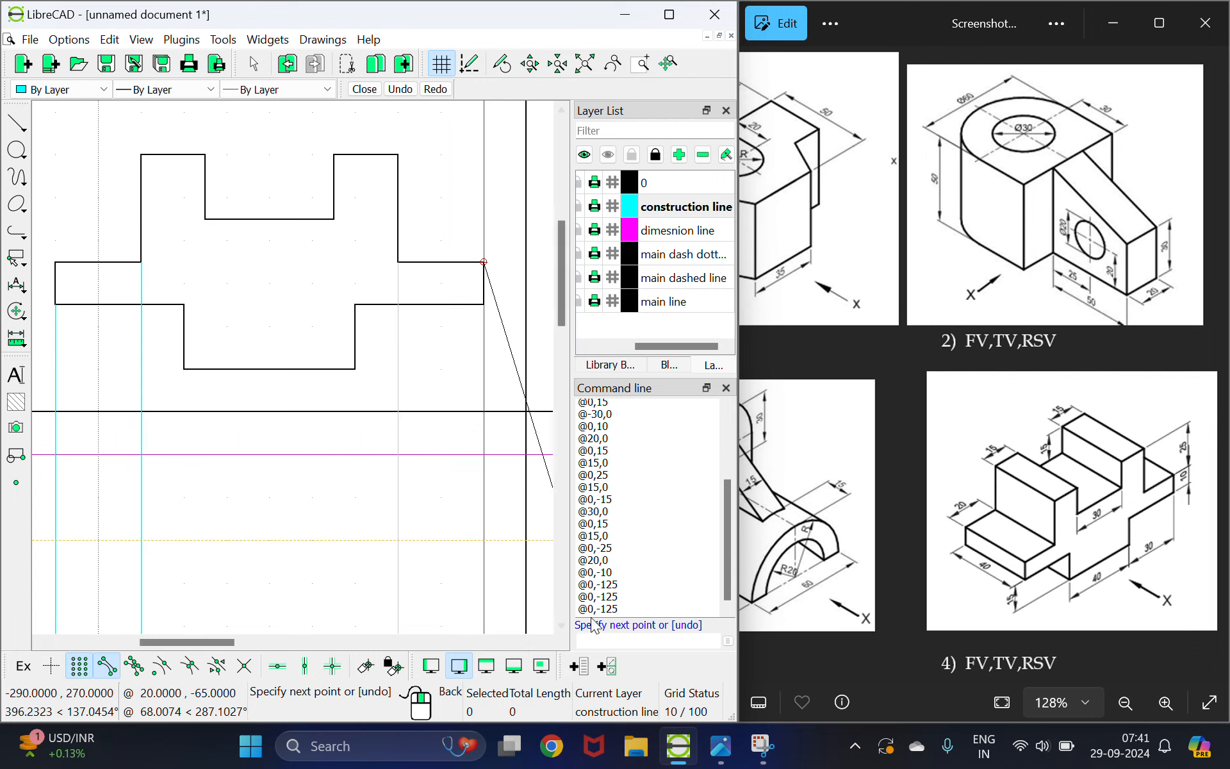
scroll(423, 595, "down", 5)
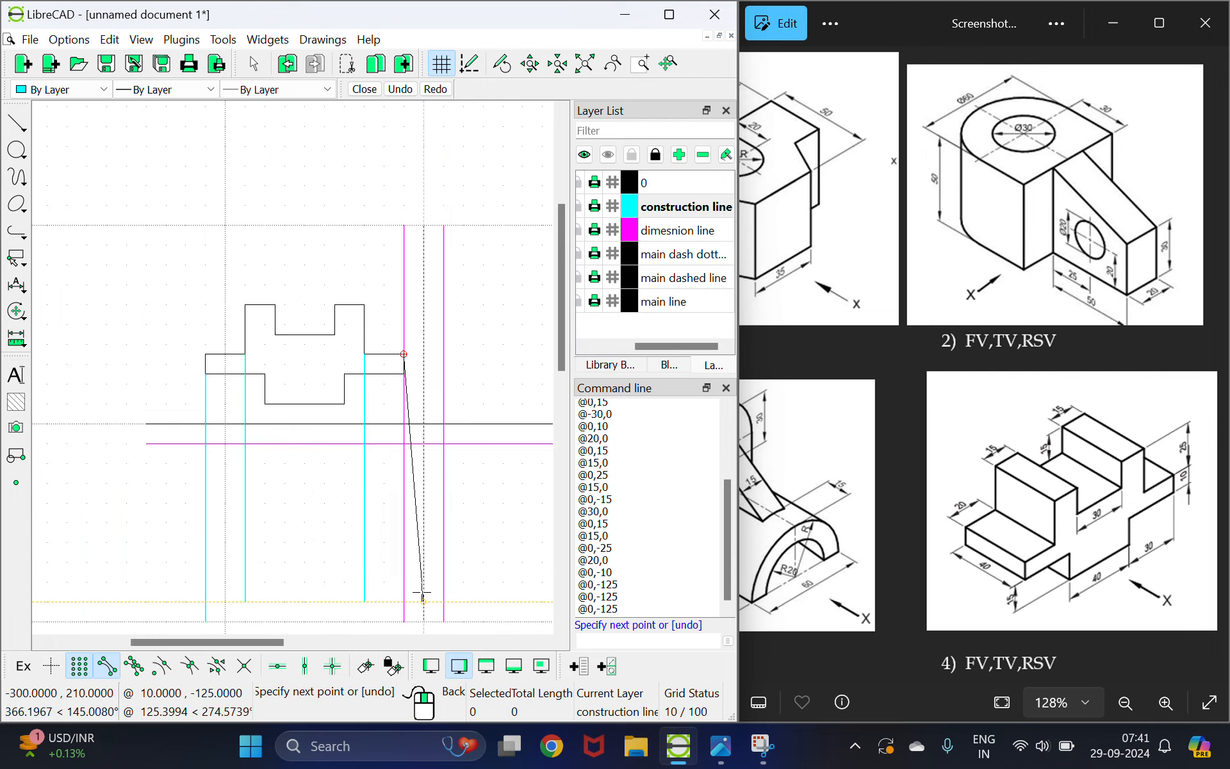
scroll(417, 588, "down", 3)
scroll(298, 565, "up", 4)
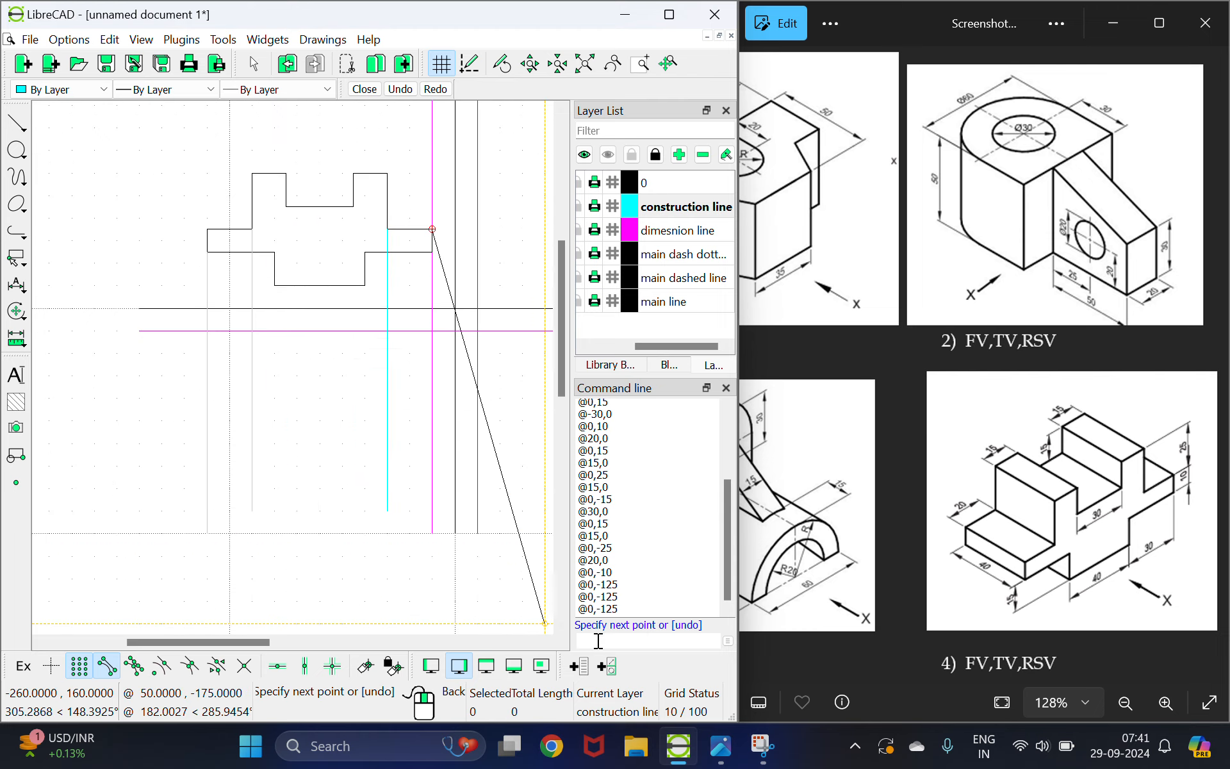
type("@0,15")
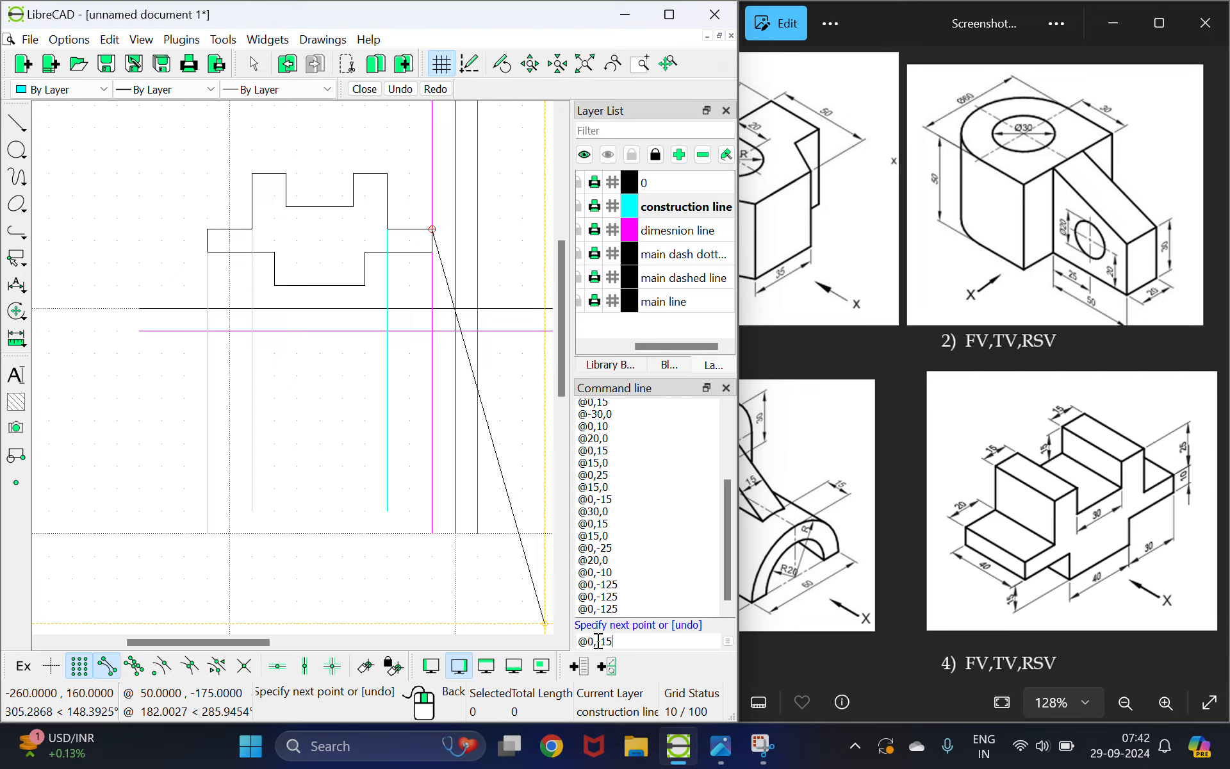
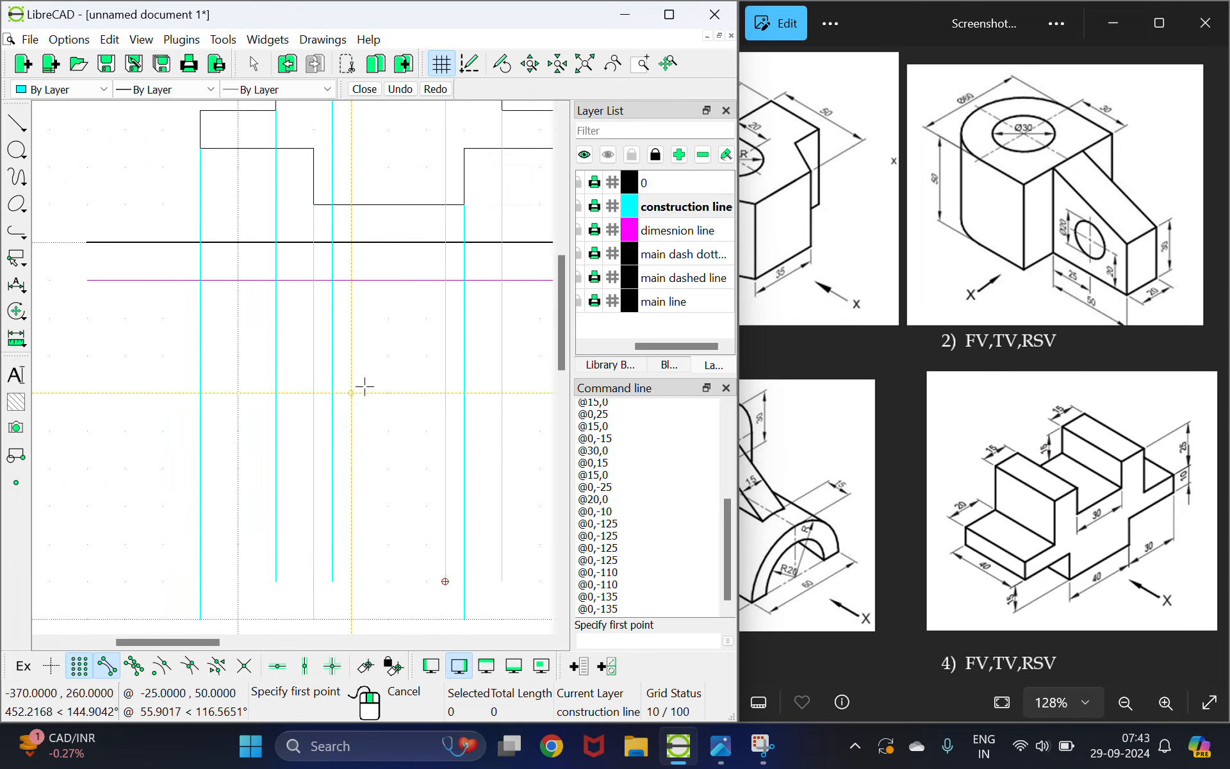
- On the main line layer, draw the top view's rectangle from the right projection line's intersection with the lower magenta line to @-100,-40
scroll(372, 372, "down", 4)
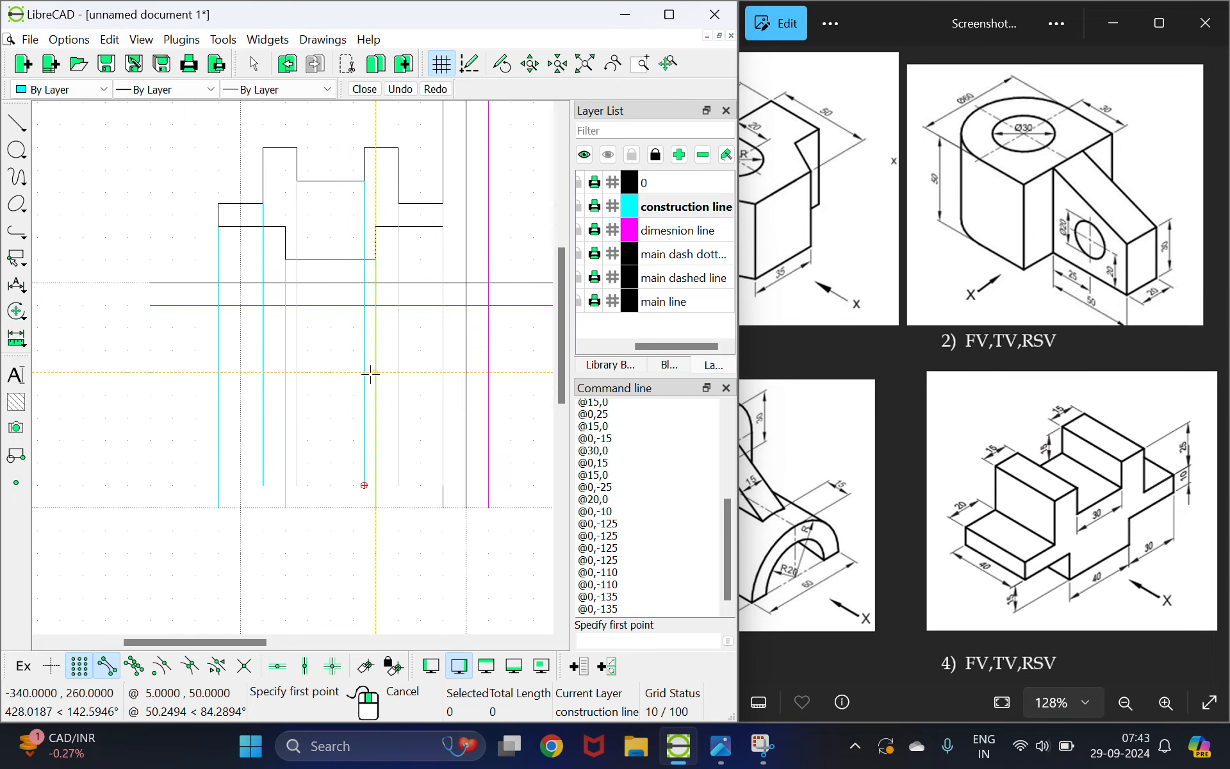
scroll(412, 369, "up", 1)
left_click(934, 456)
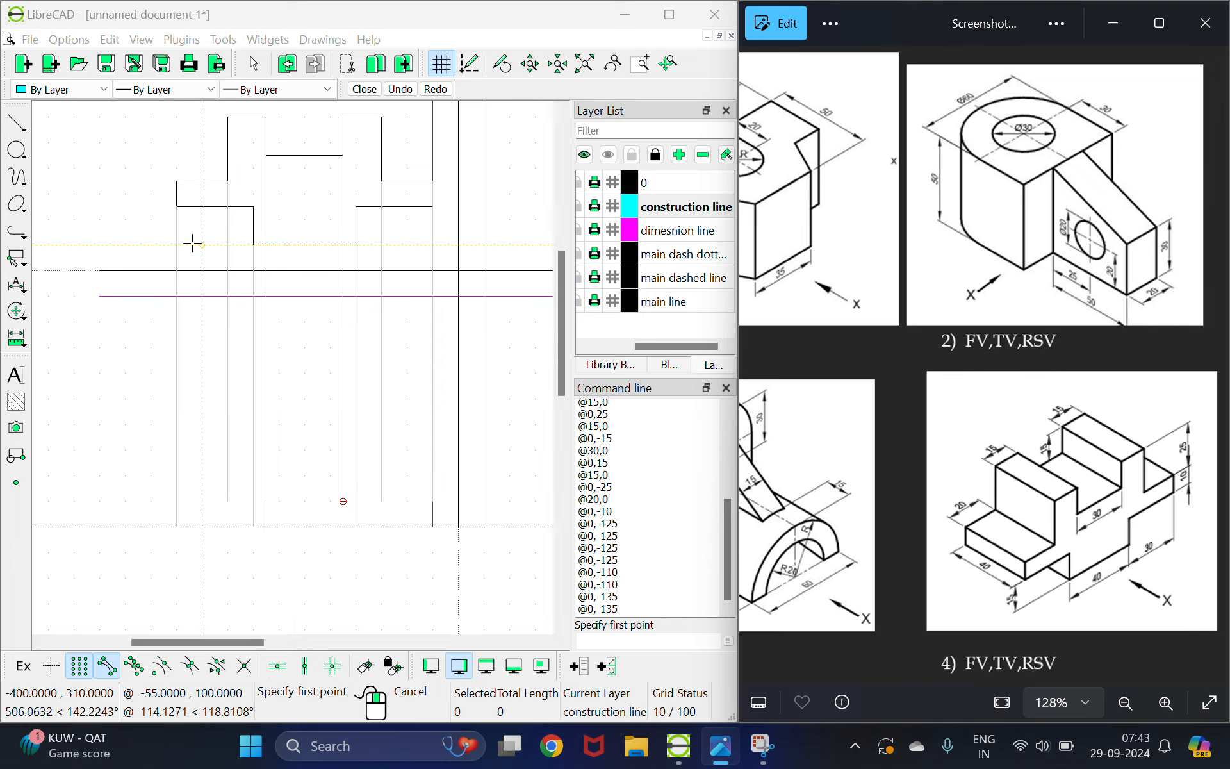
left_click(18, 123)
left_click(83, 202)
left_click(666, 302)
scroll(336, 328, "down", 1)
left_click(336, 328)
left_click(656, 640)
type("@-100,-40")
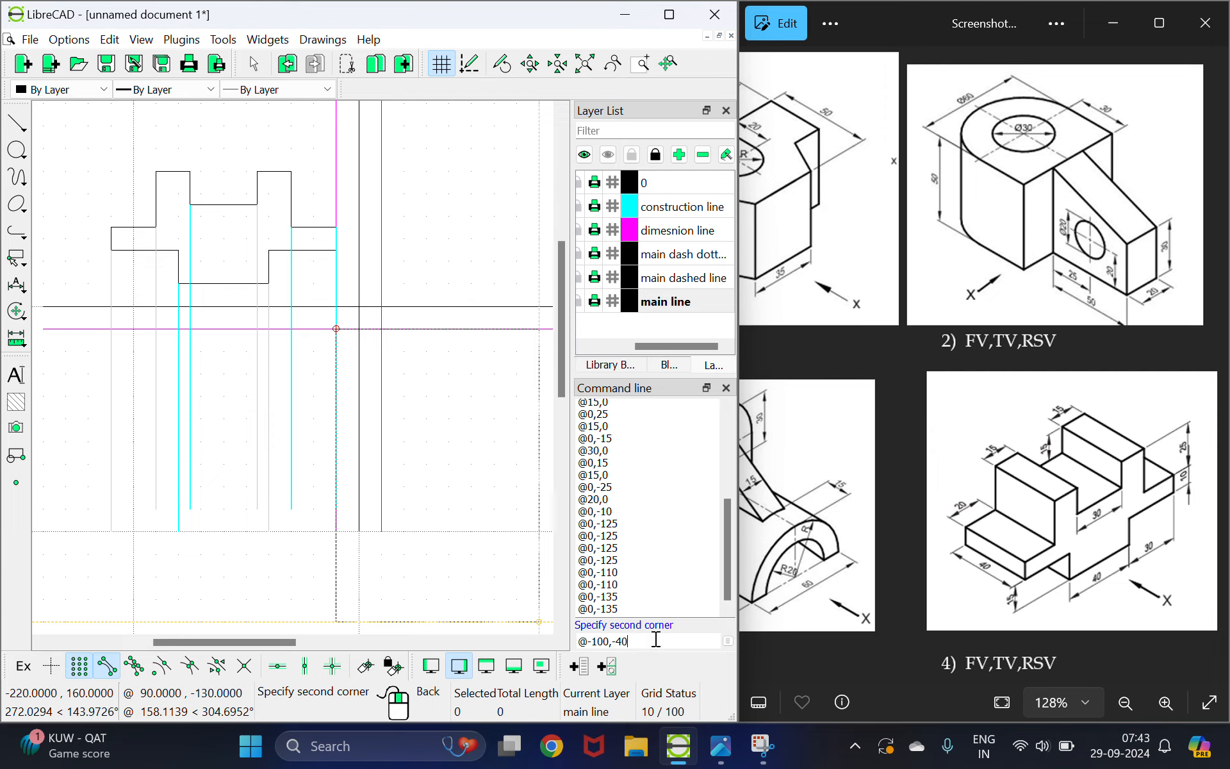
key("Return")
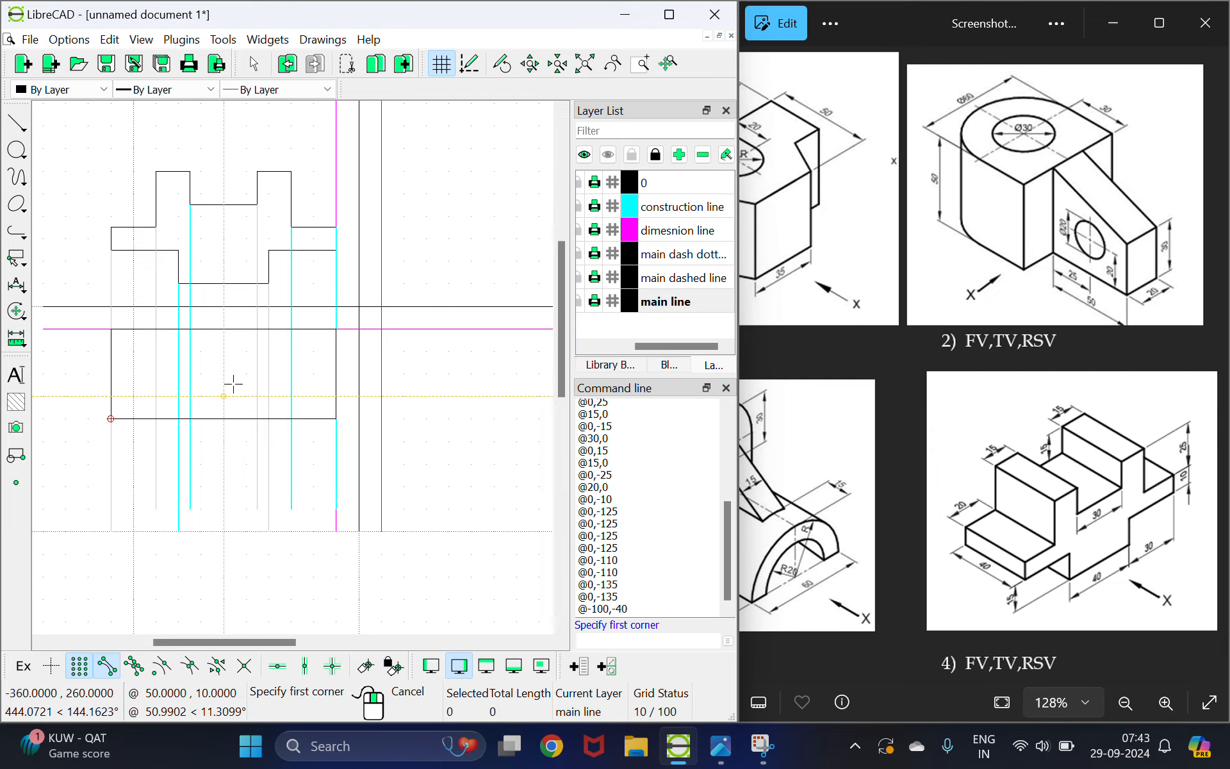
scroll(232, 382, "up", 2)
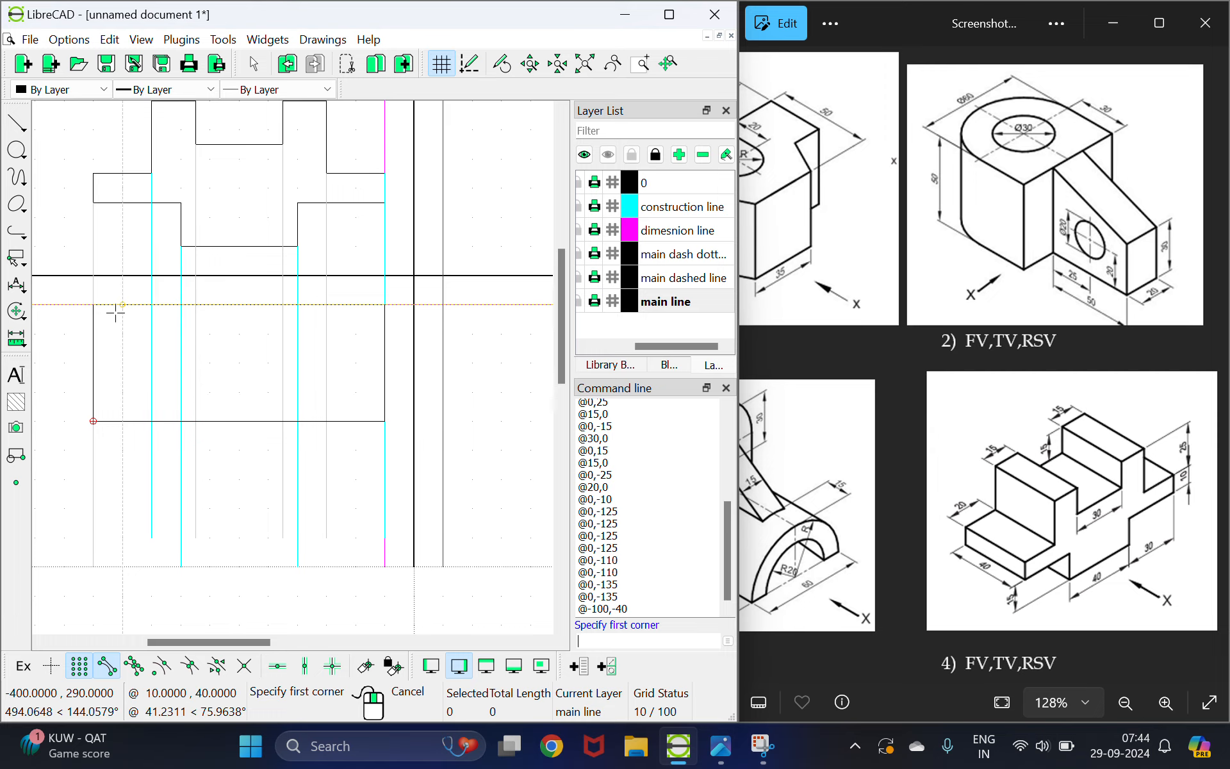
scroll(112, 286, "up", 1)
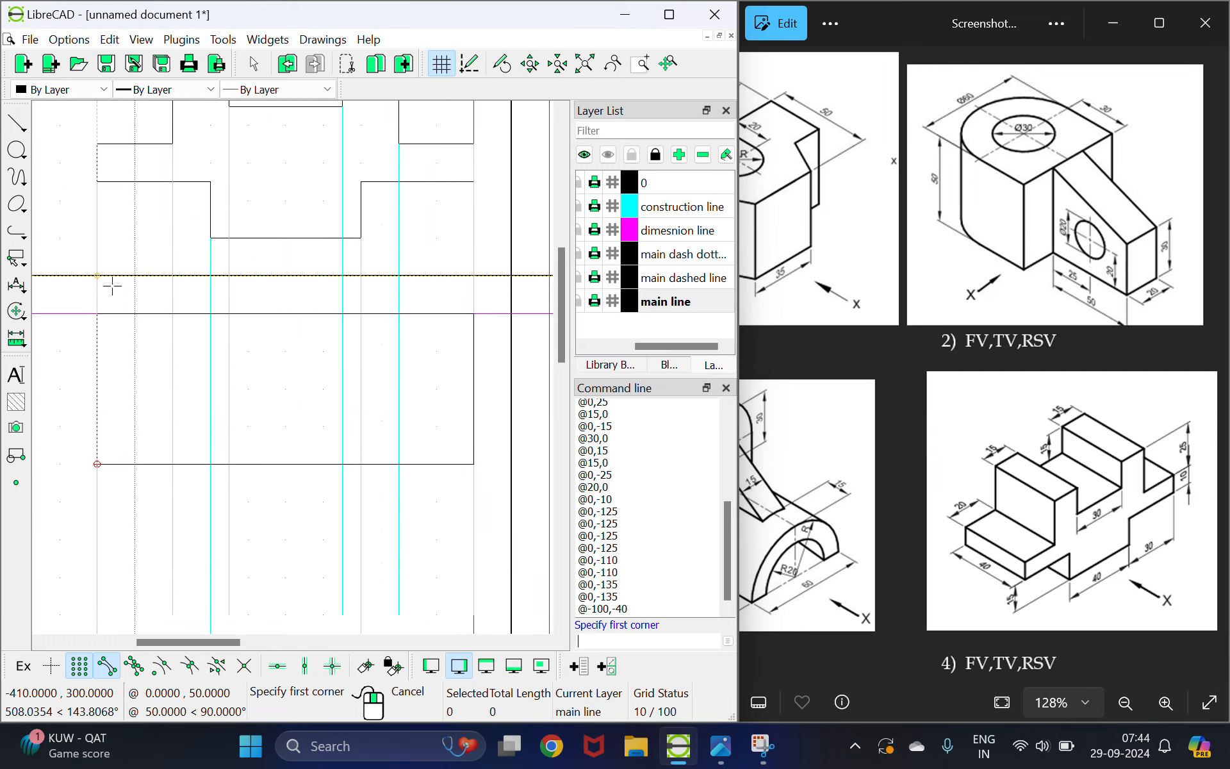
right_click(174, 353)
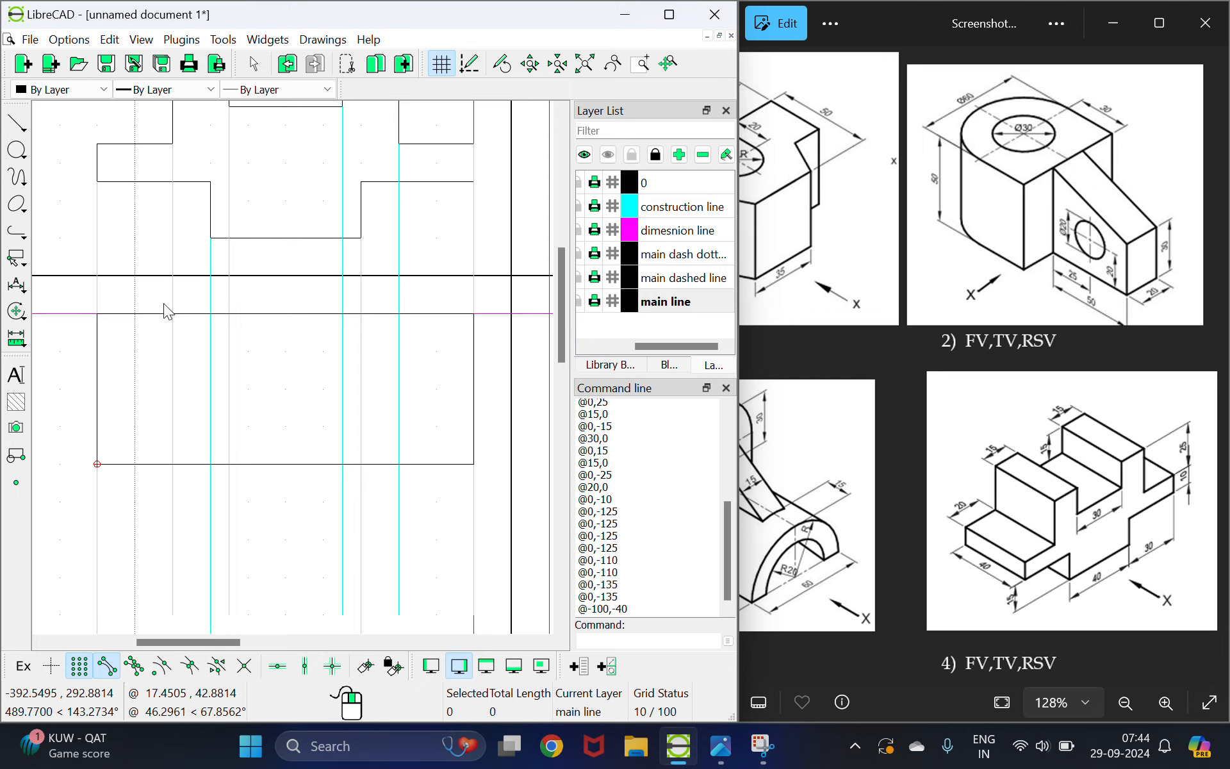
- Draw a two-point line on the top view from the upper edge at the second projection line to @0,-40
left_click(18, 123)
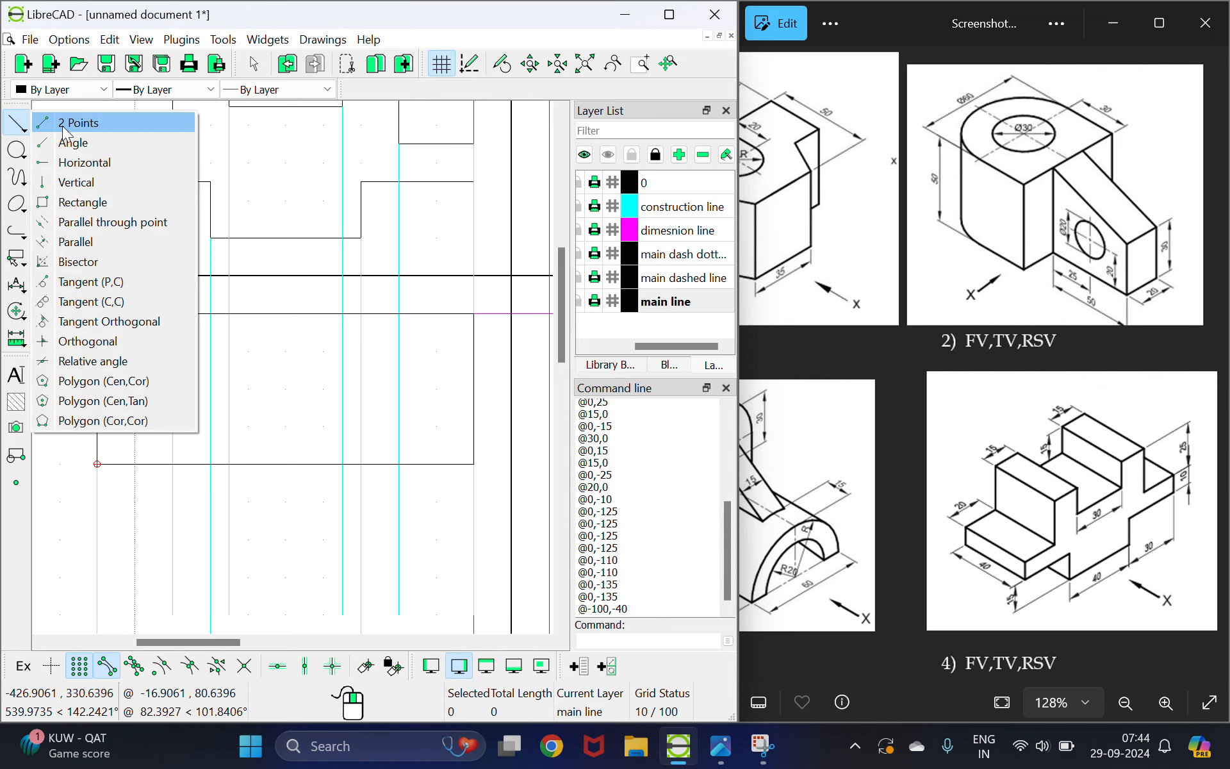
left_click(65, 117)
scroll(114, 267, "up", 5)
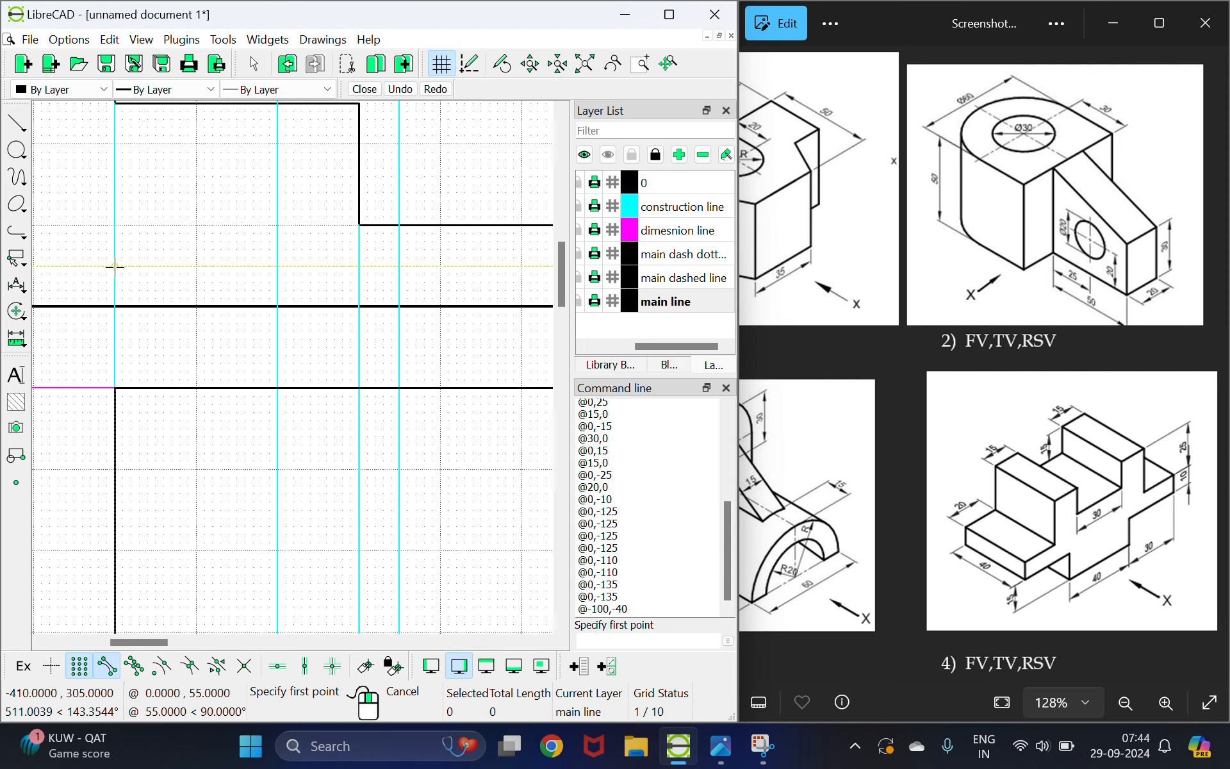
left_click(277, 388)
left_click(612, 640)
type("@0,-40")
key("Return")
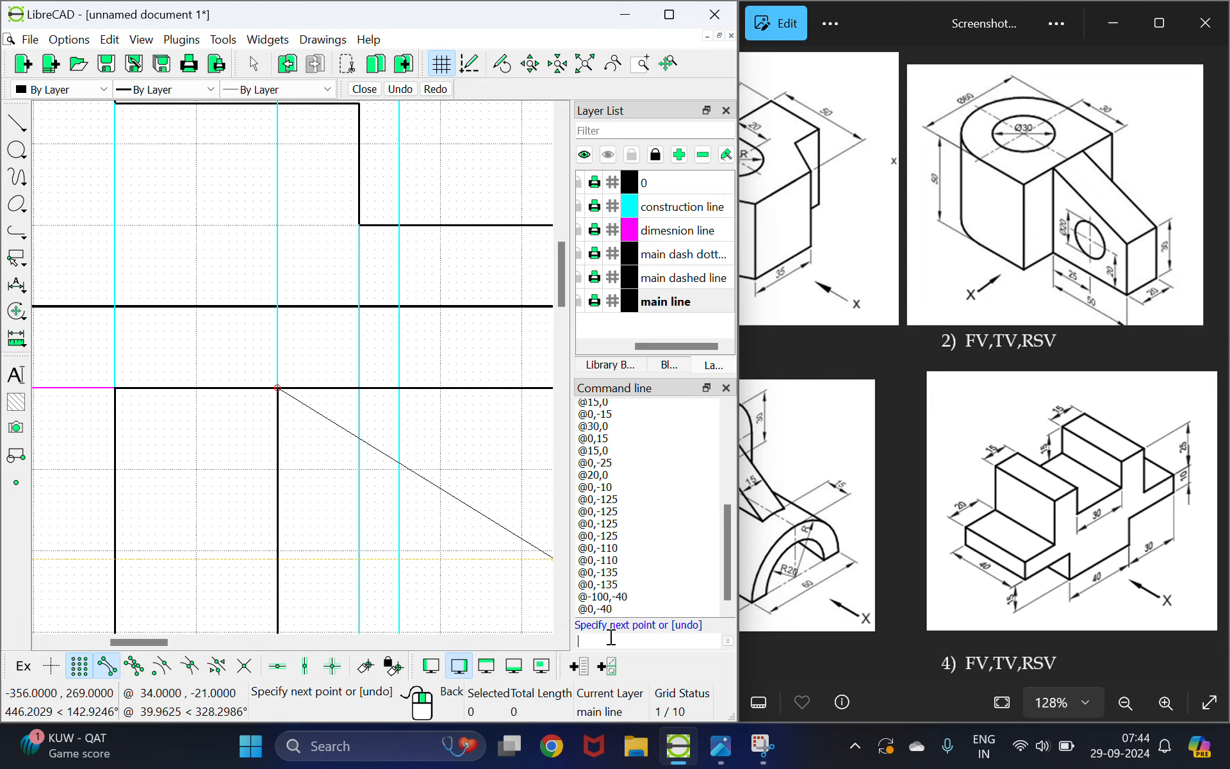
scroll(324, 489, "down", 1)
scroll(313, 482, "down", 1)
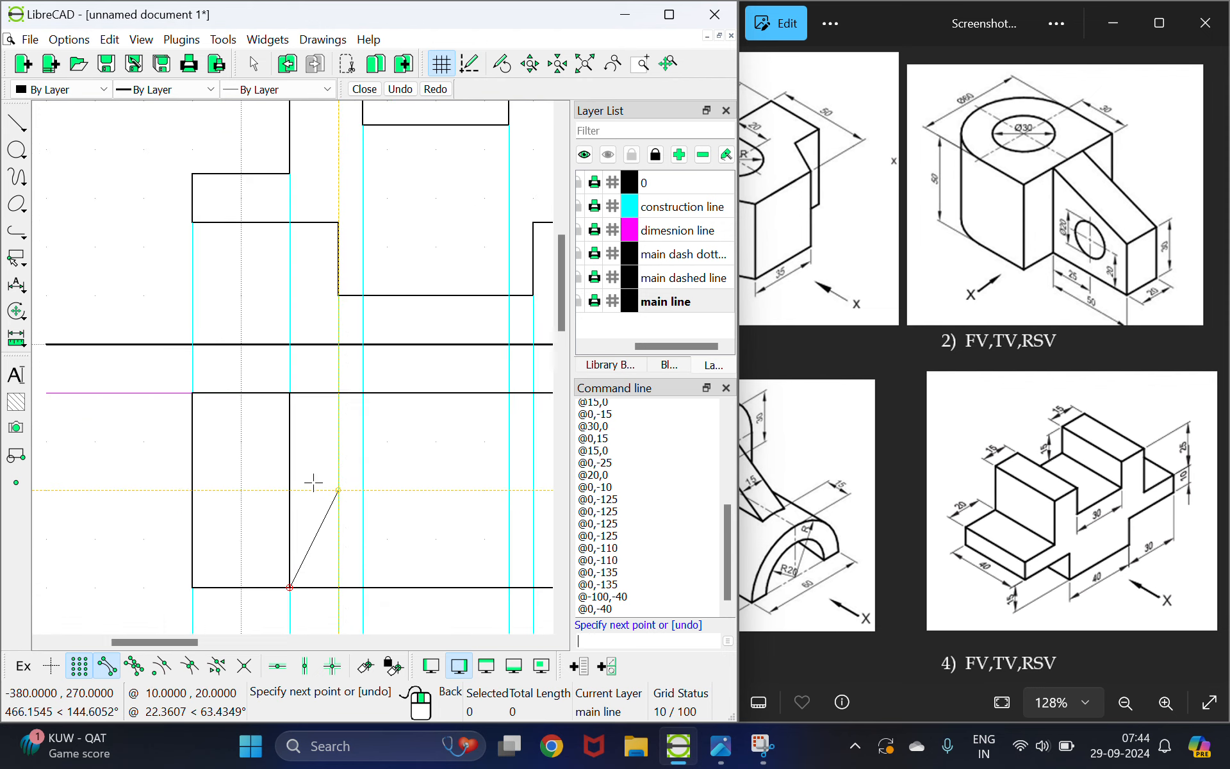
right_click(312, 482)
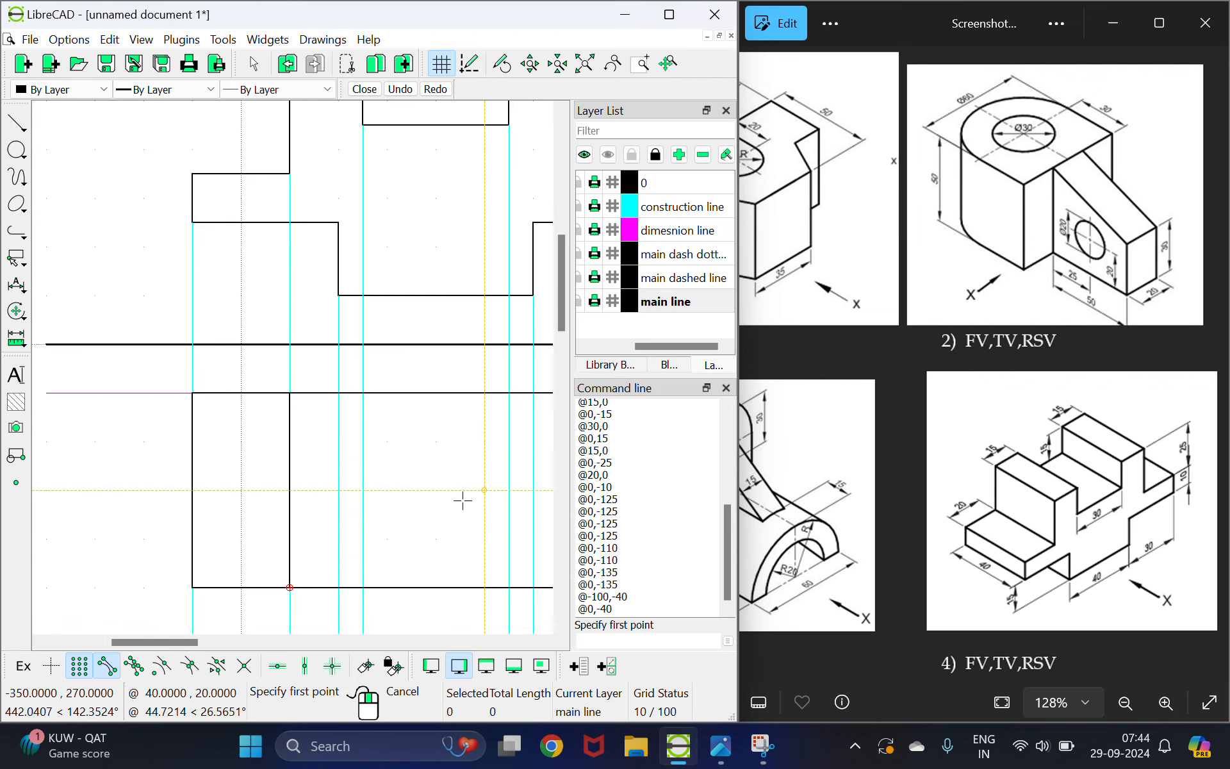
- Add parallel lines 35 units inside the top view's left and right edges
left_click(16, 123)
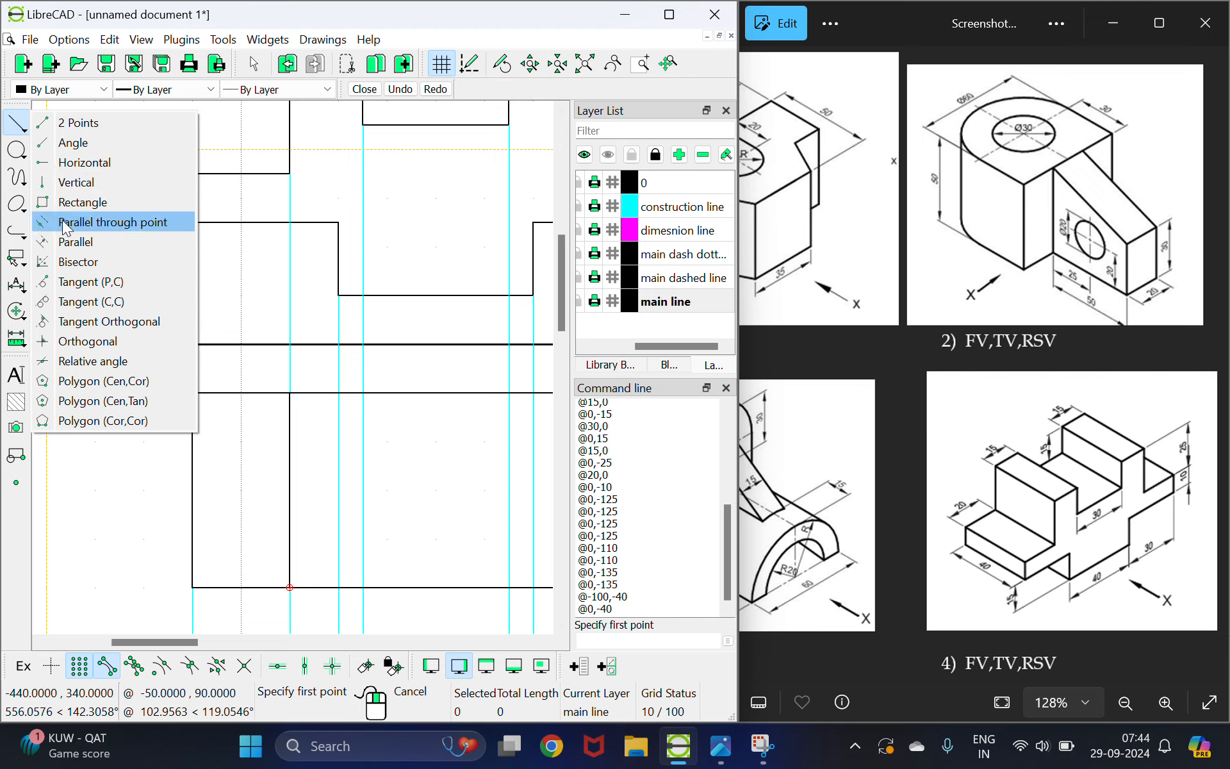
left_click(60, 251)
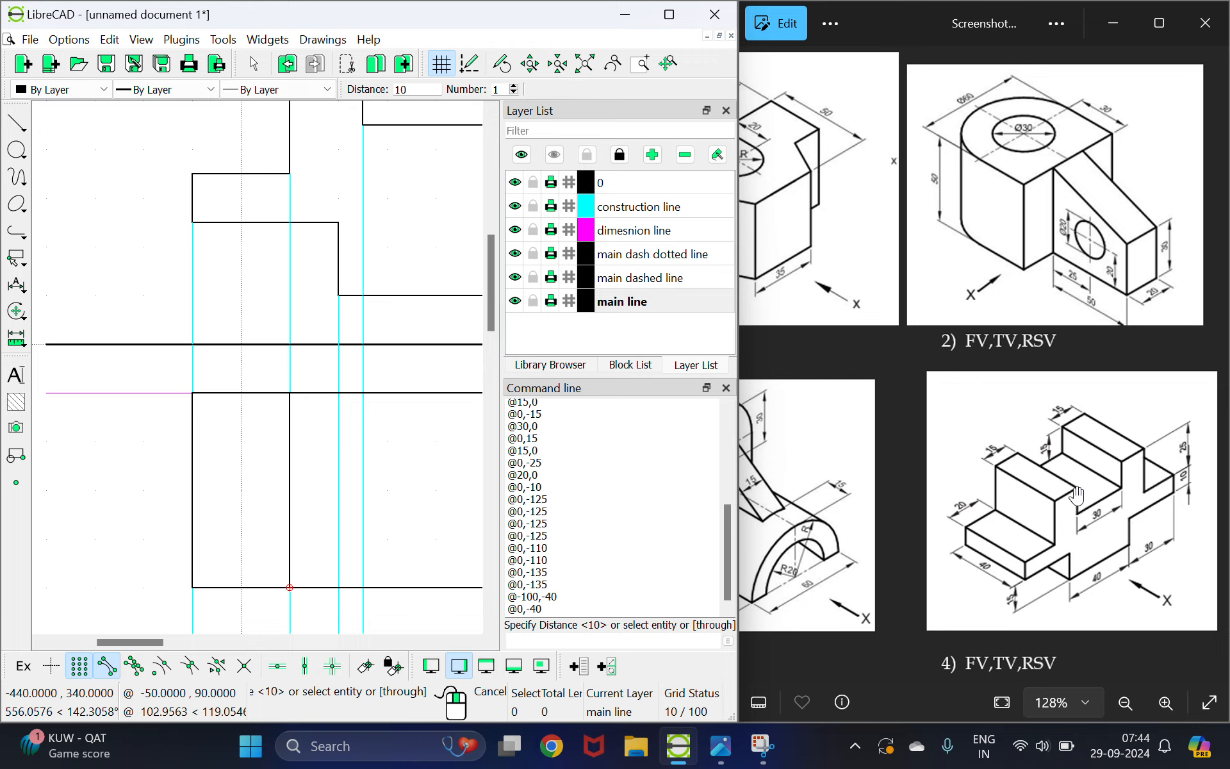
double_click(401, 89)
type("35")
key("Return")
left_click(198, 464)
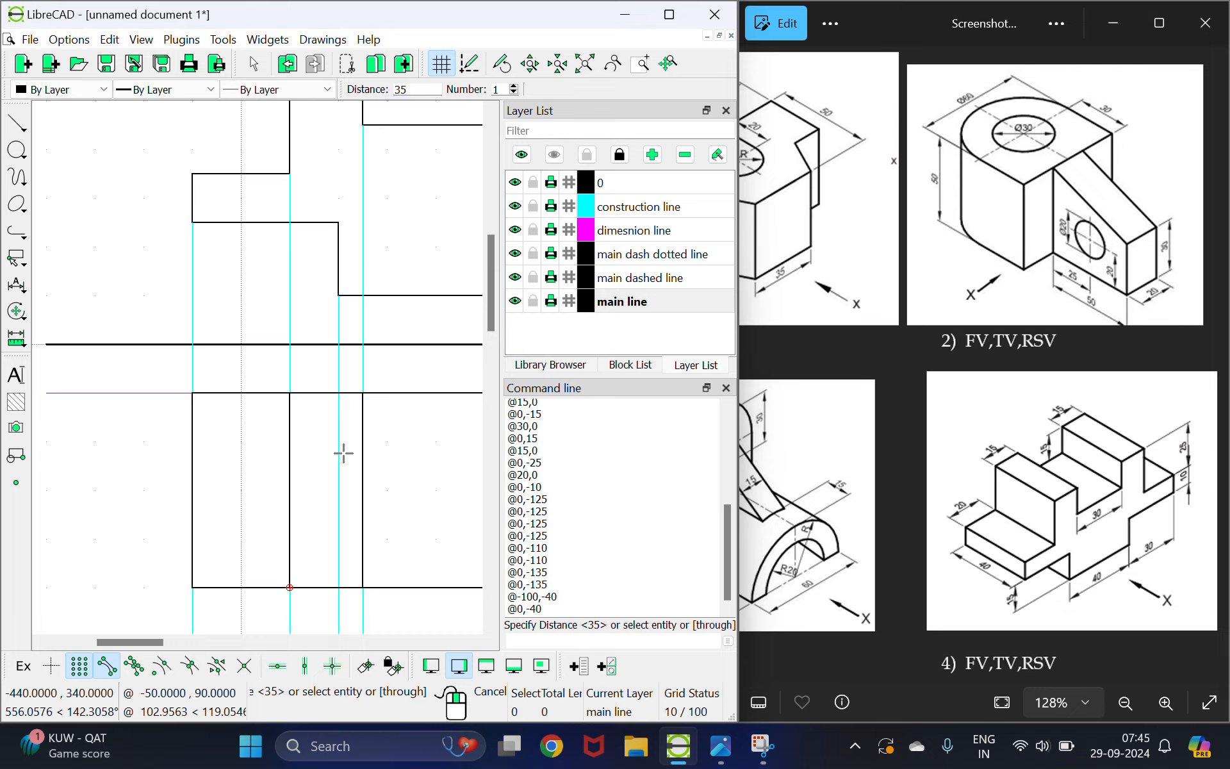
scroll(385, 458, "down", 3)
scroll(429, 423, "up", 3)
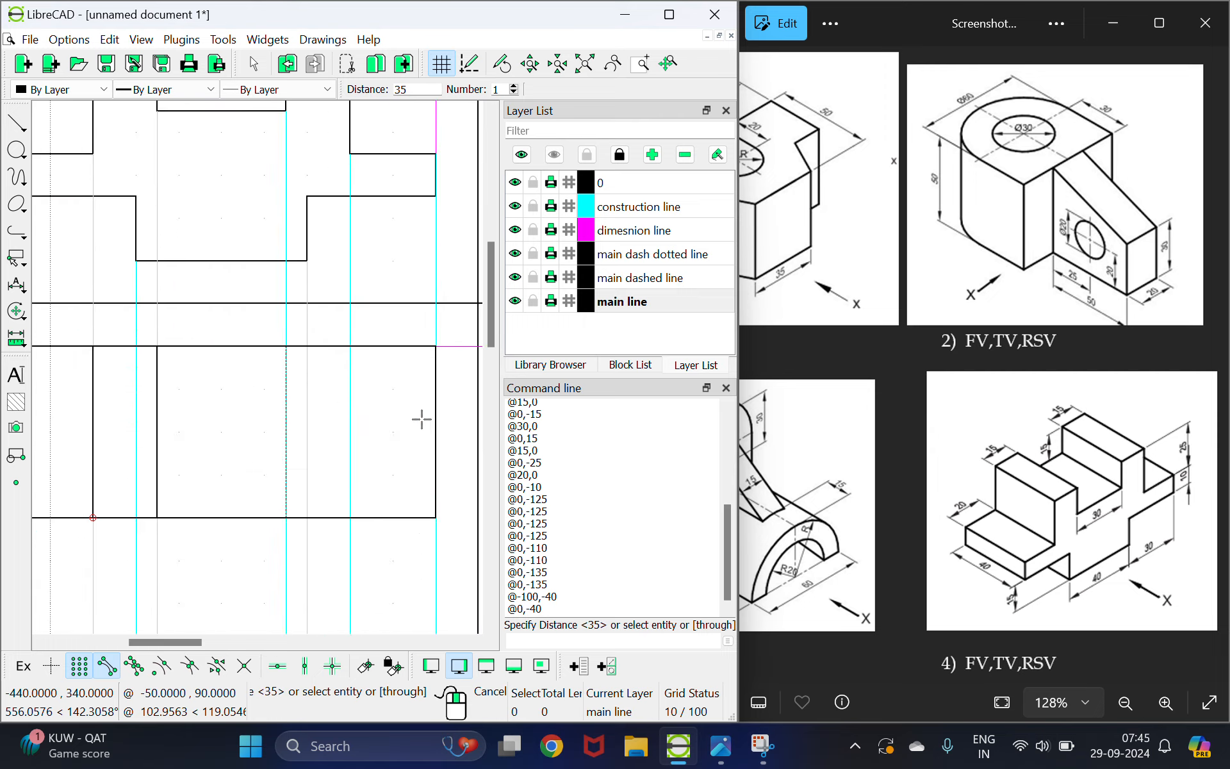
left_click(427, 419)
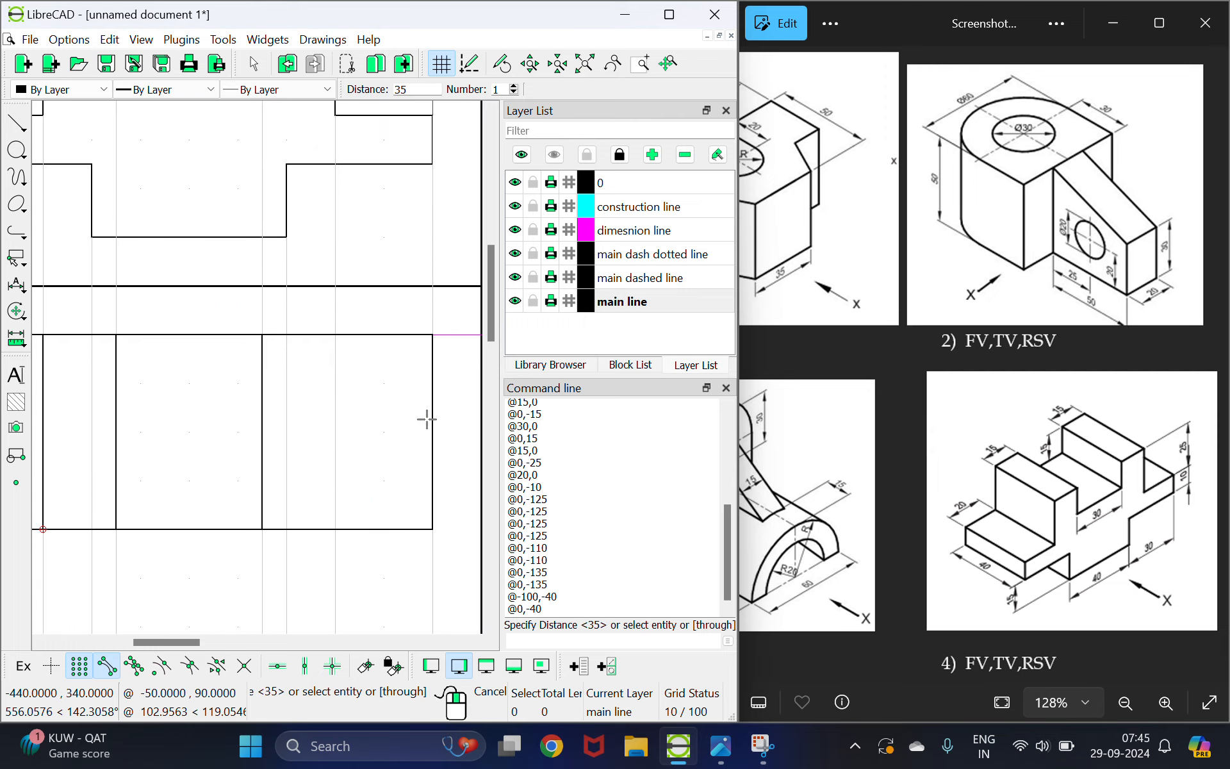
- Add a parallel line 20 units inside the top view's right edge
double_click(402, 90)
type("20")
left_click(428, 419)
key("Escape")
scroll(181, 349, "down", 2)
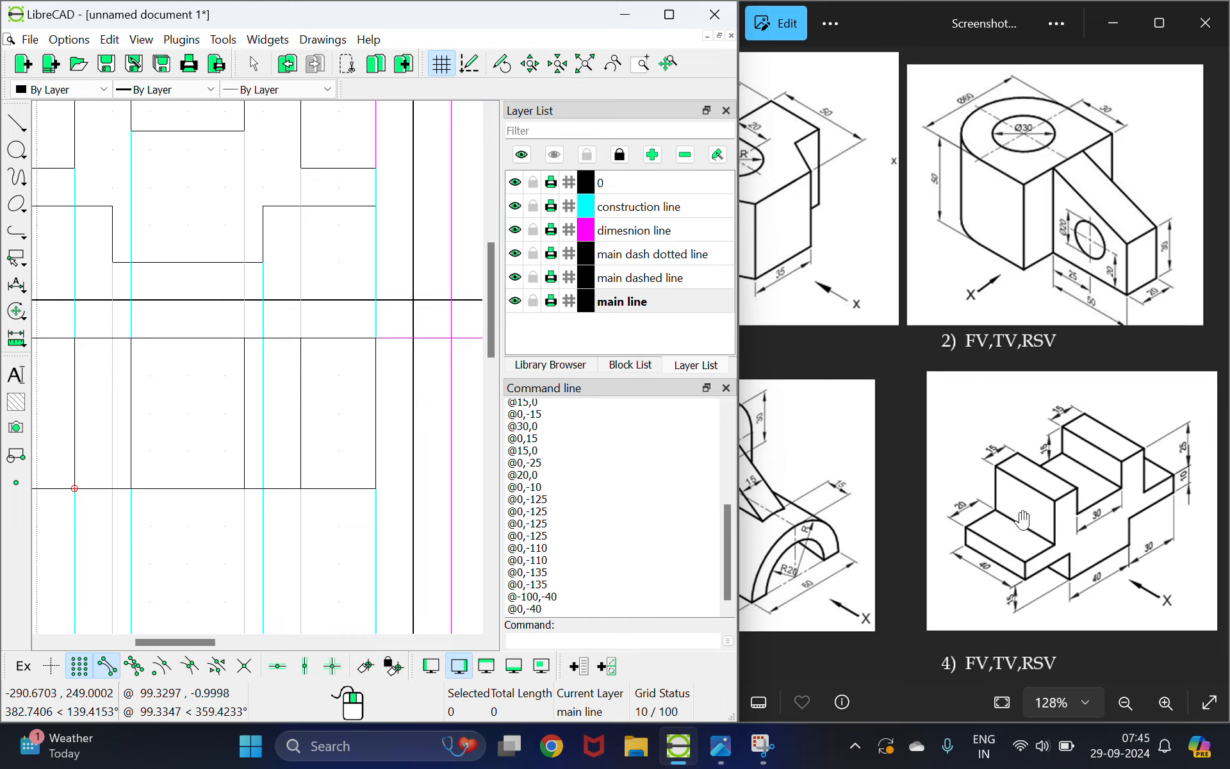
- On the main dashed line layer, add a parallel line 30 units inside the top view's right edge
left_click(624, 280)
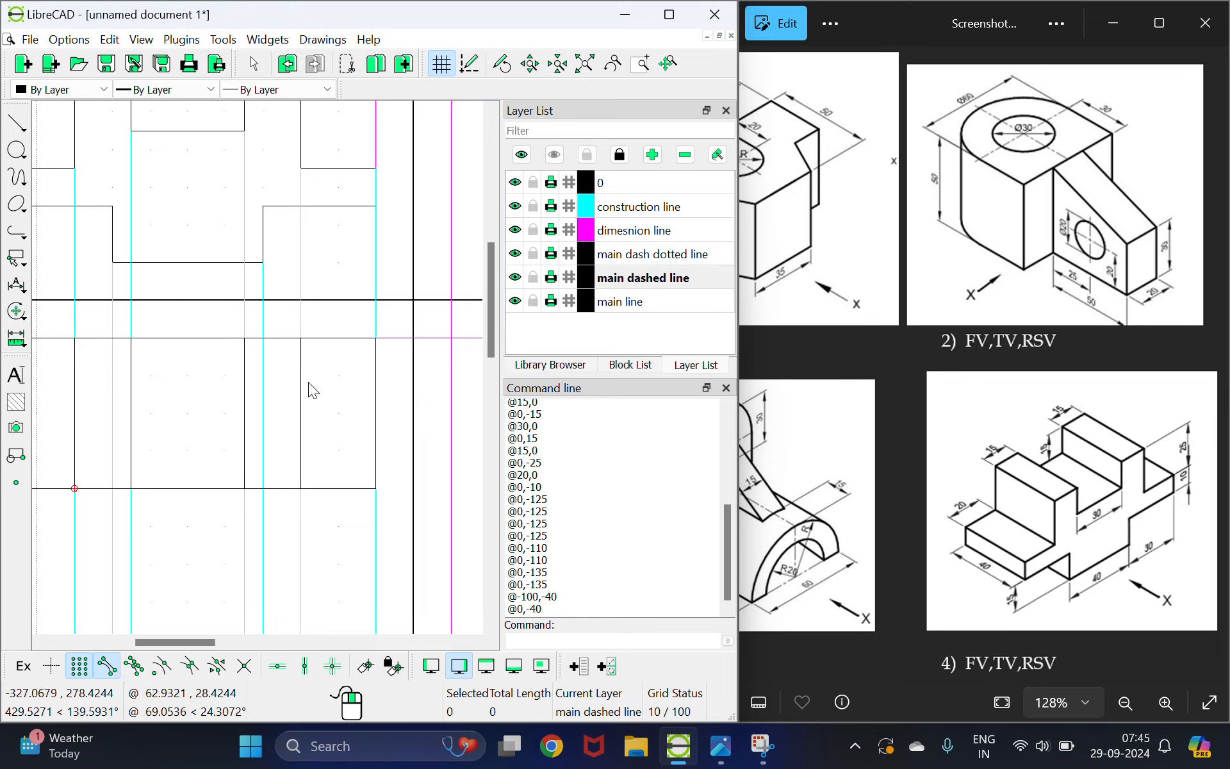
left_click(12, 131)
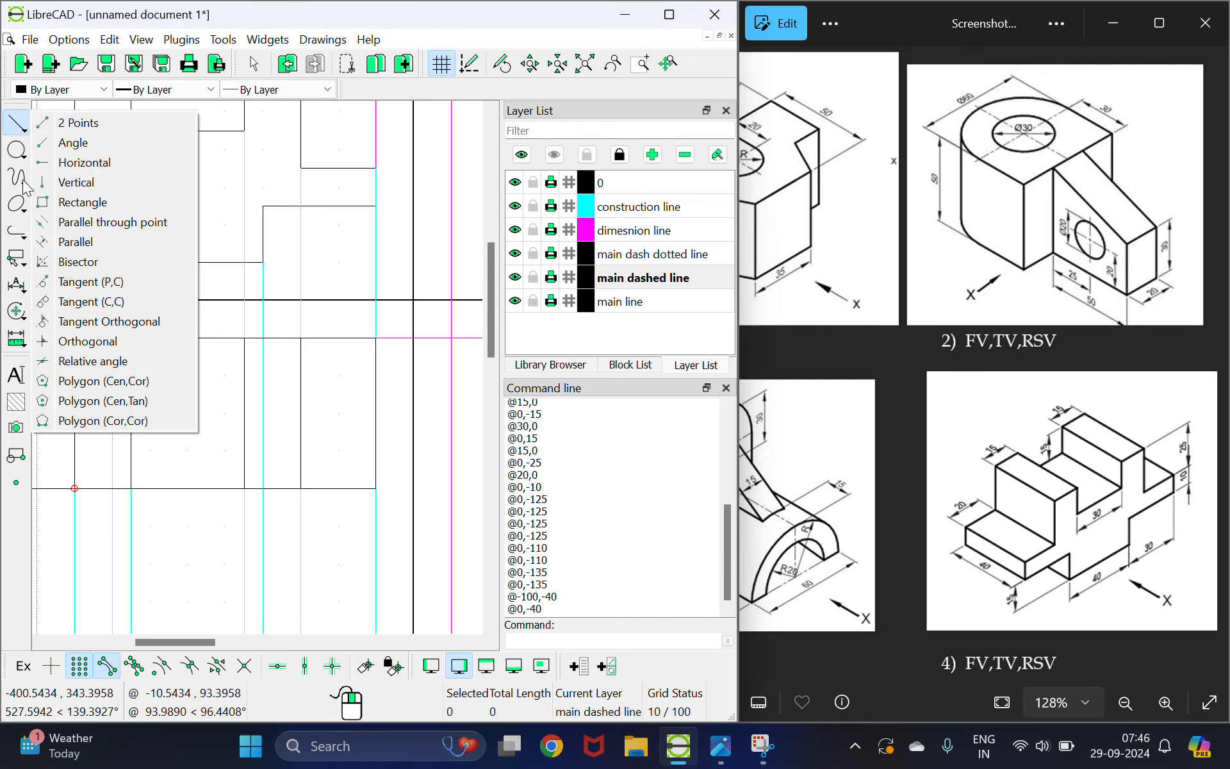
left_click(61, 238)
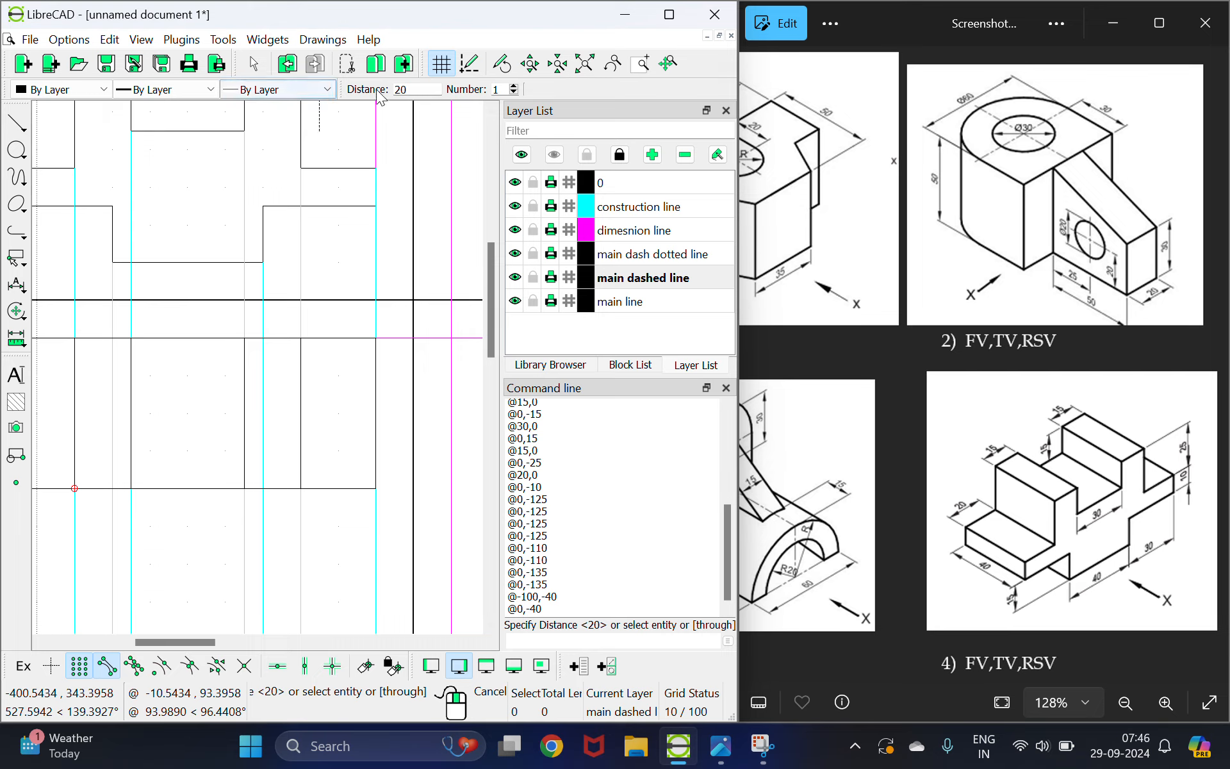
left_click(426, 91)
left_click_drag(426, 91, 360, 95)
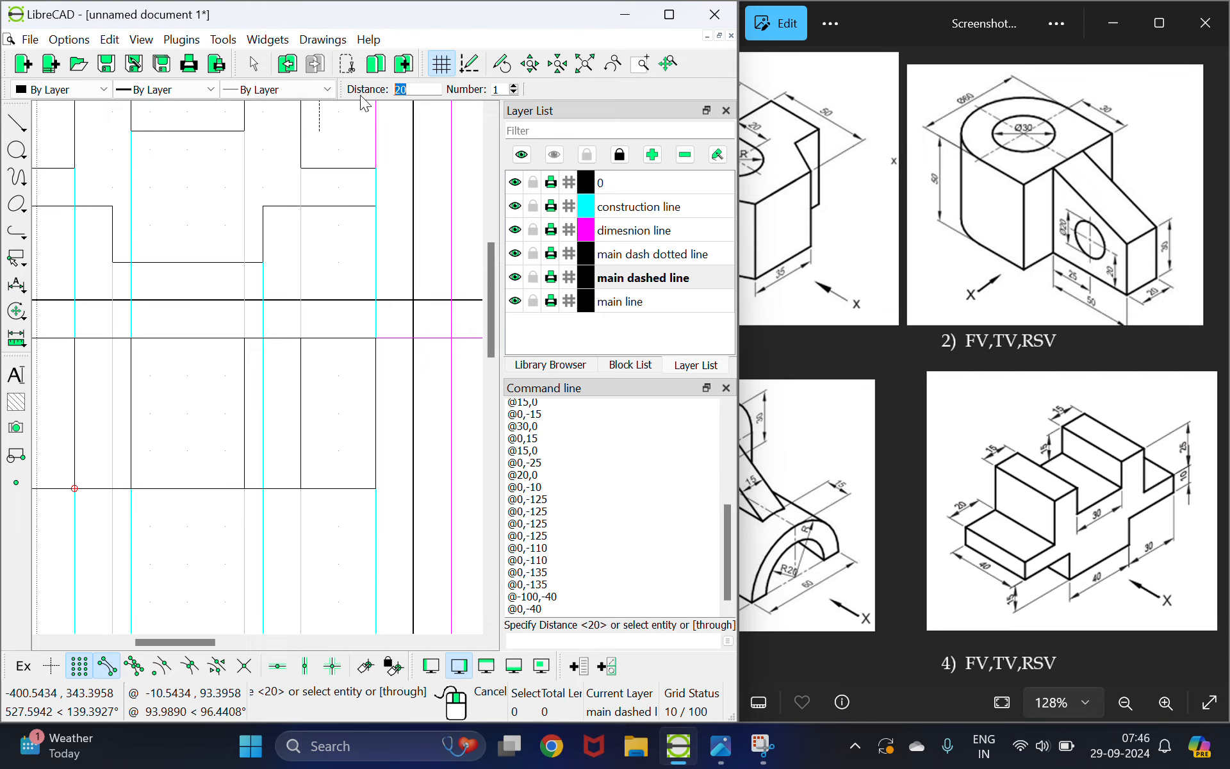
type("30")
left_click(347, 397)
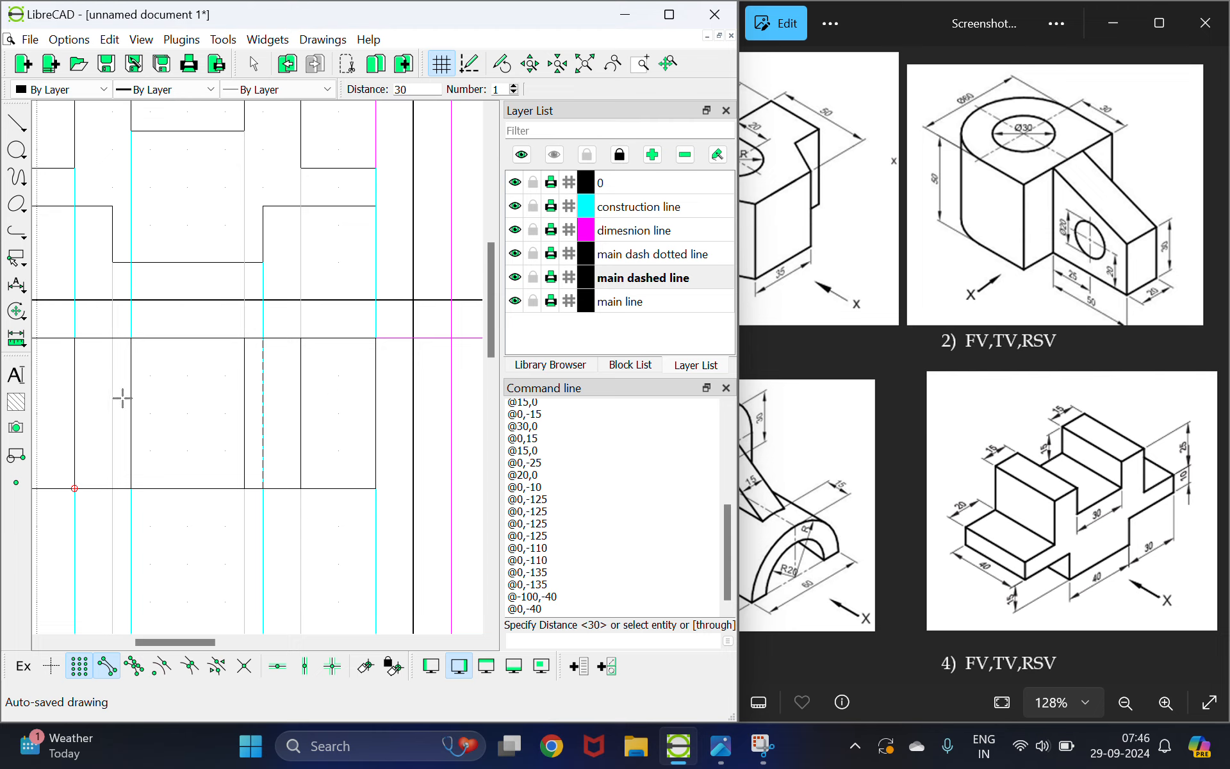
- Add a dashed parallel line 30 units inside the top view's left edge
scroll(105, 393, "down", 4)
scroll(102, 394, "up", 6)
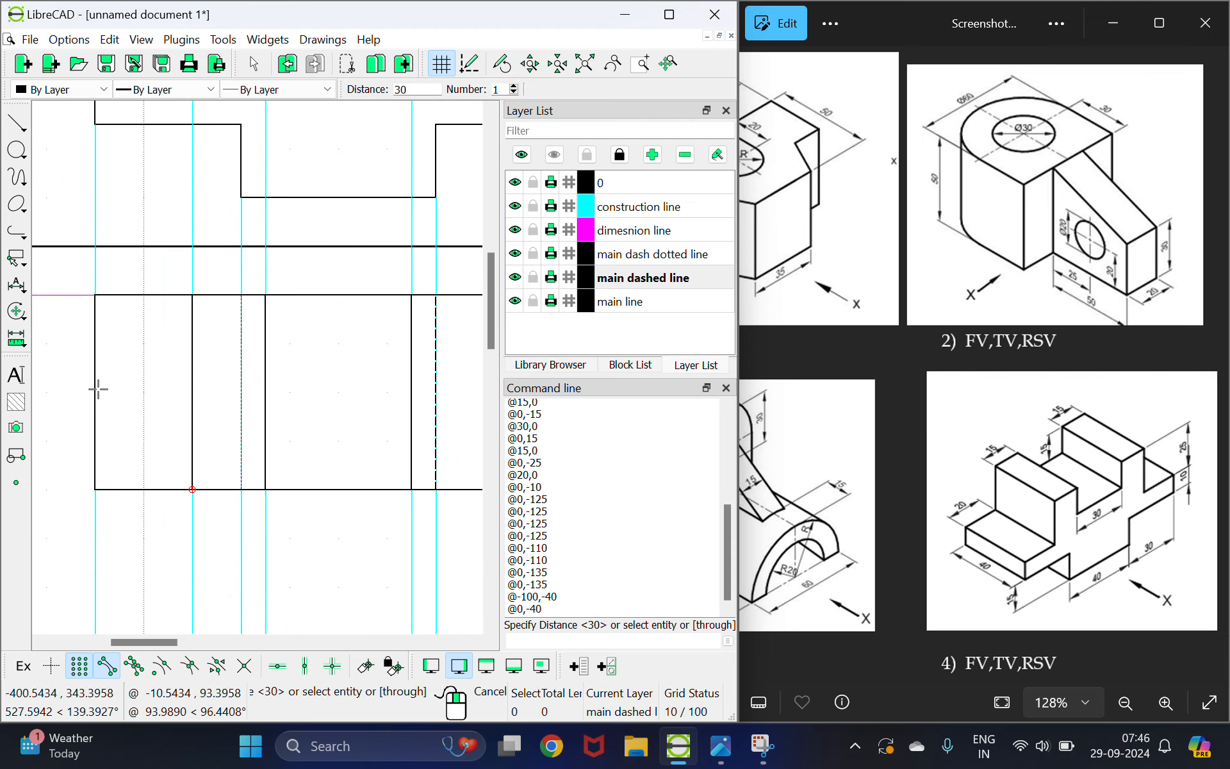
left_click(98, 389)
right_click(275, 382)
scroll(286, 382, "down", 3)
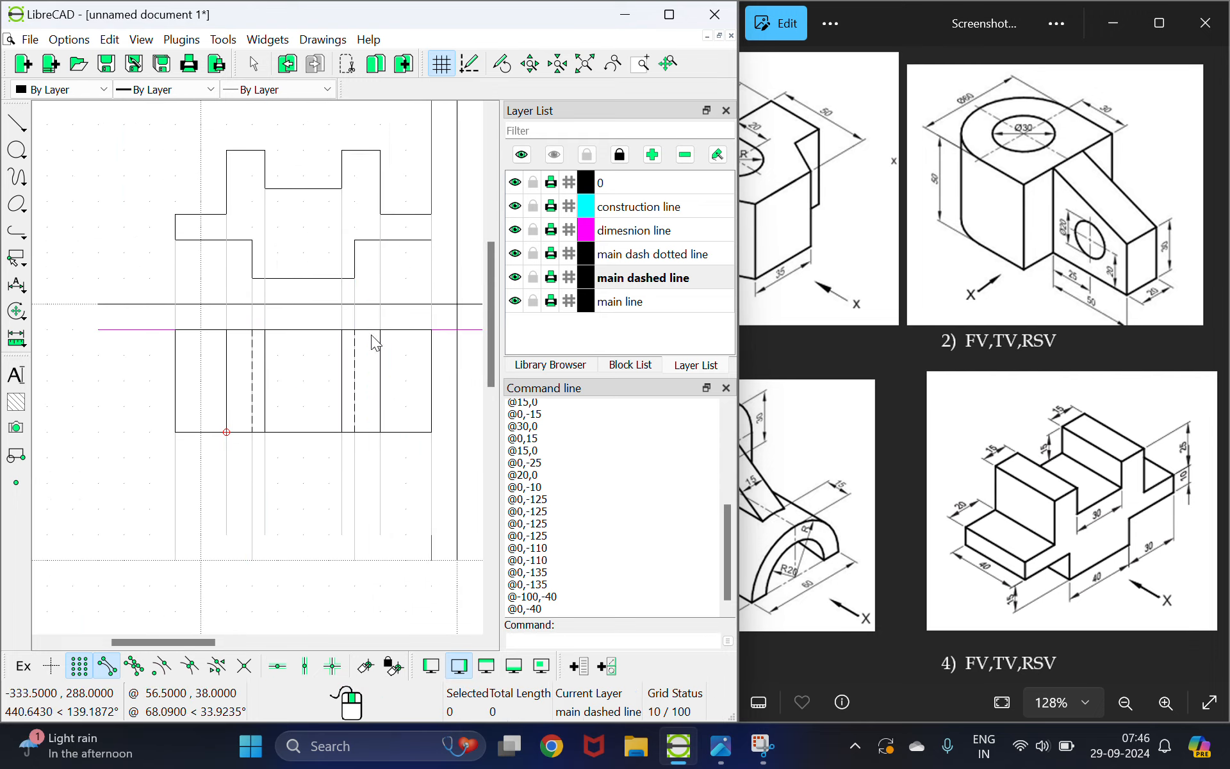
- Delete the horizontal magenta line along the top view's upper edge and the two vertical magenta lines beside the views
scroll(392, 346, "up", 3)
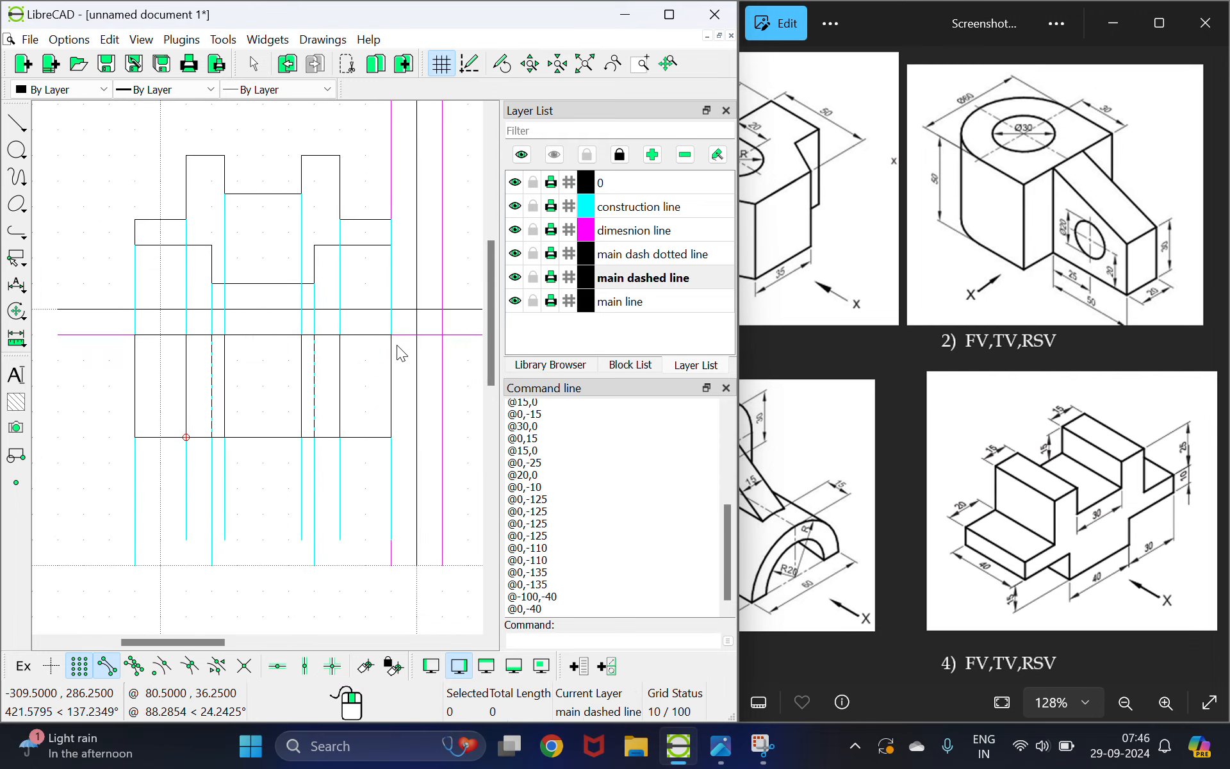
left_click(466, 335)
key("Delete")
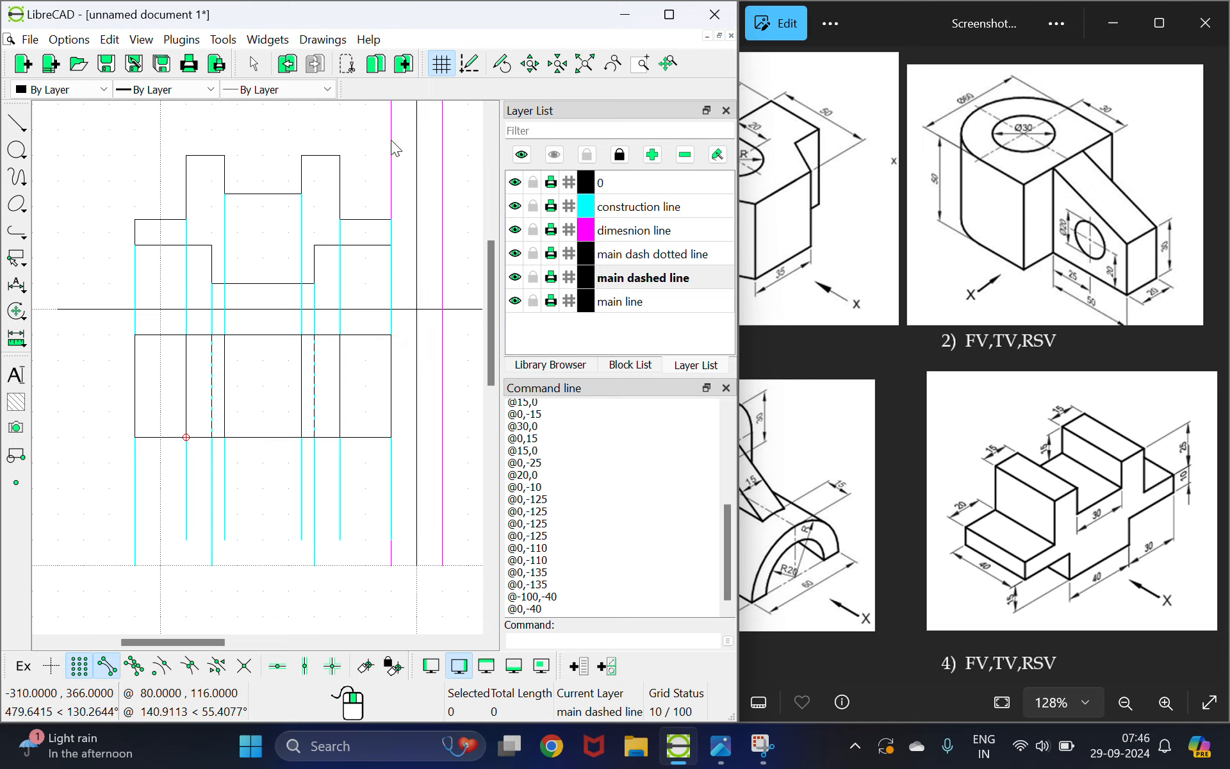
left_click(441, 196)
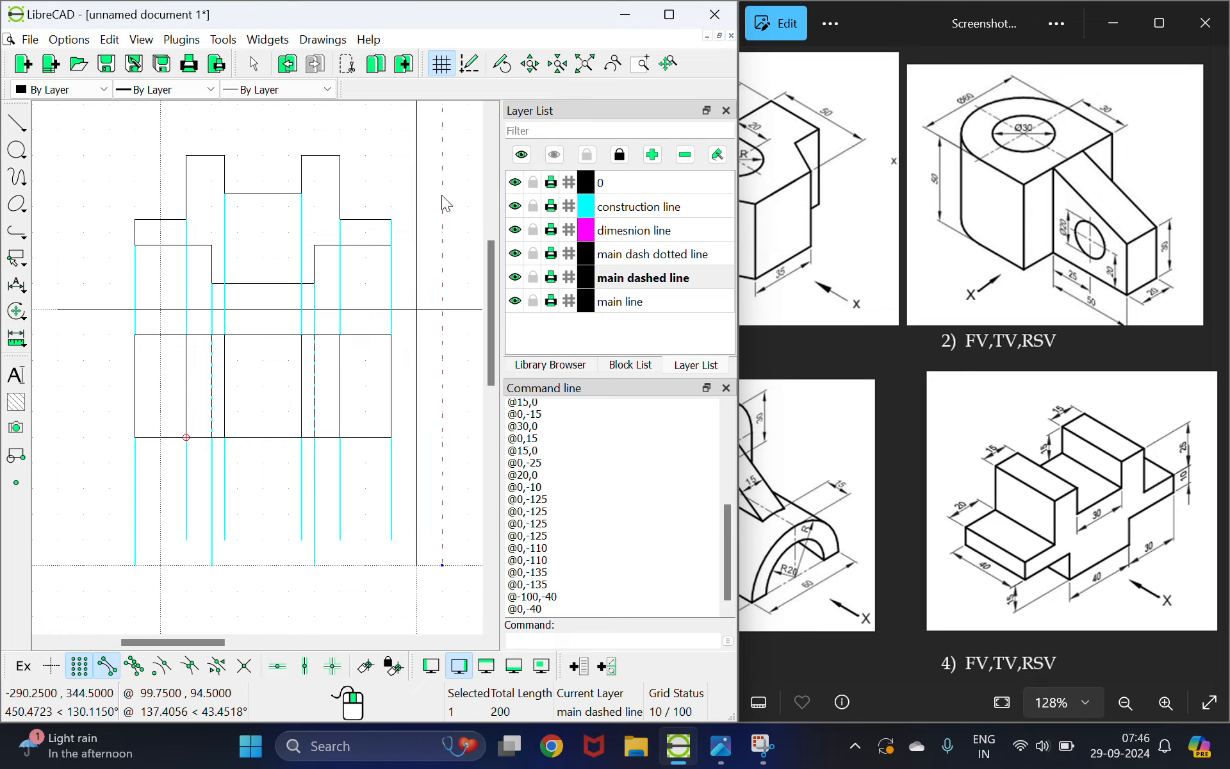
key("Delete")
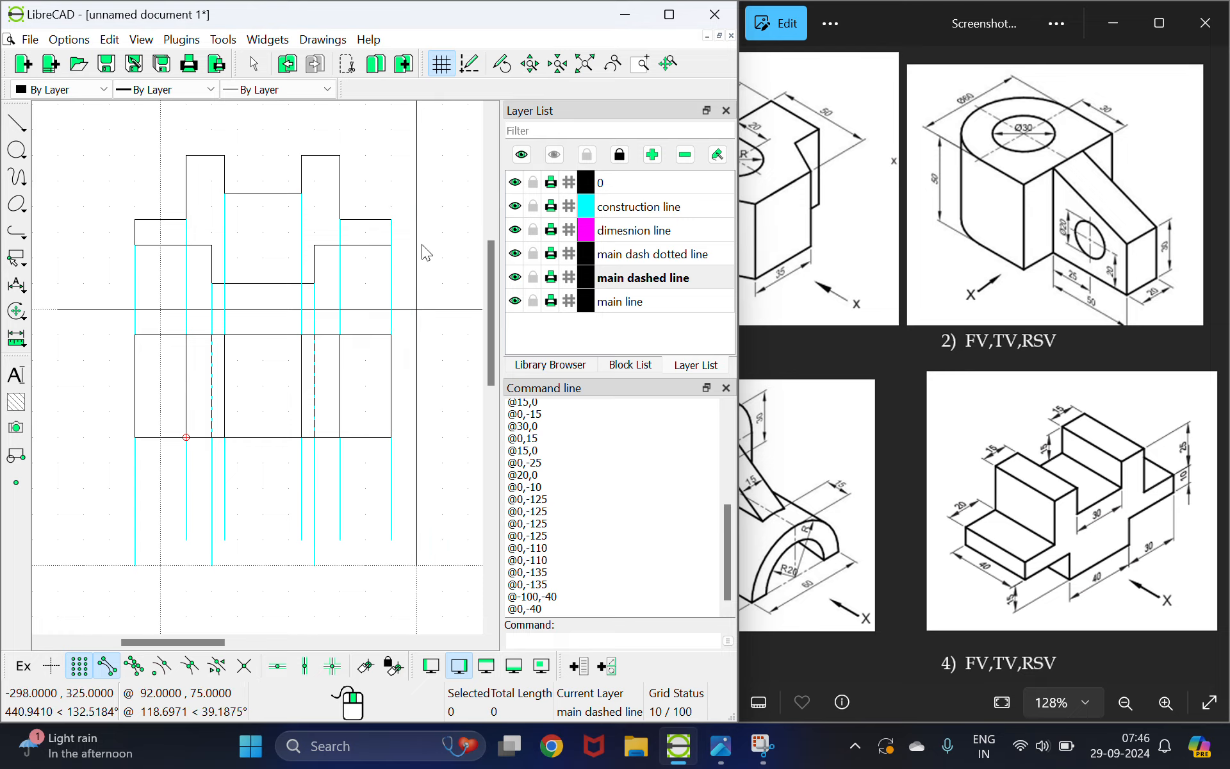
scroll(422, 242, "down", 4)
scroll(438, 215, "up", 7)
scroll(428, 194, "down", 7)
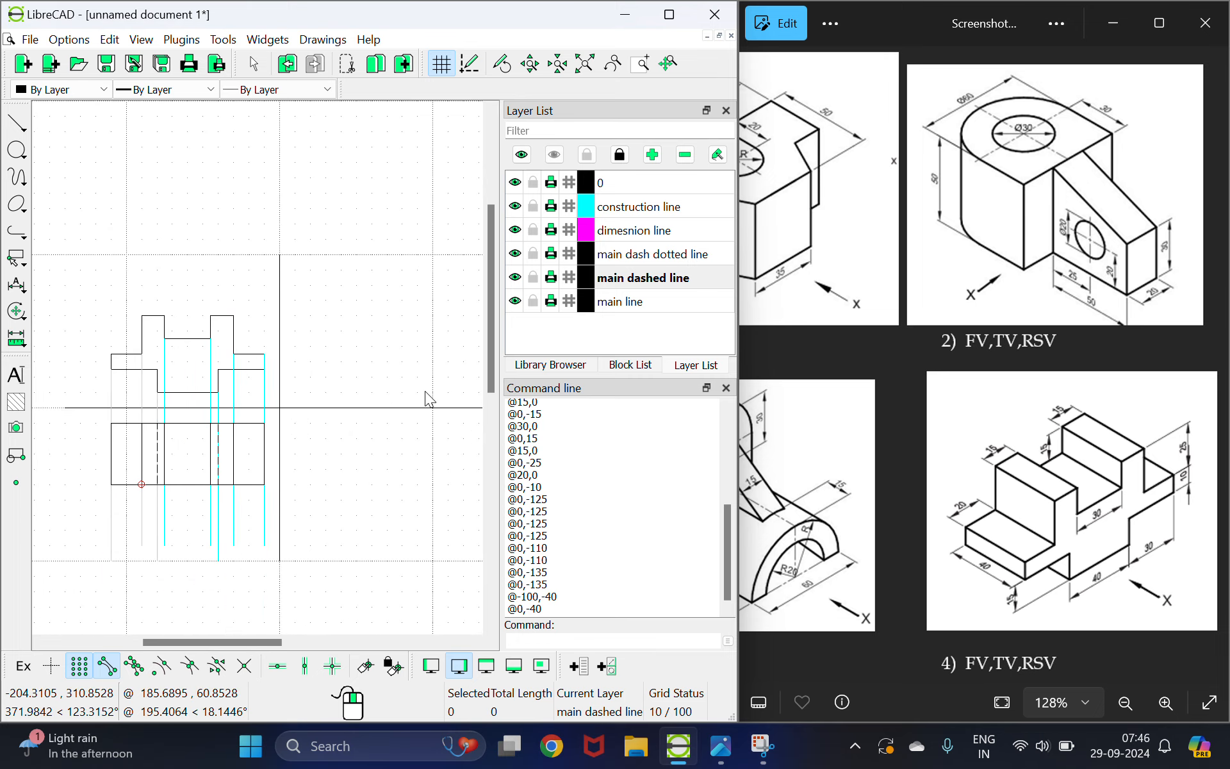
scroll(420, 390, "up", 3)
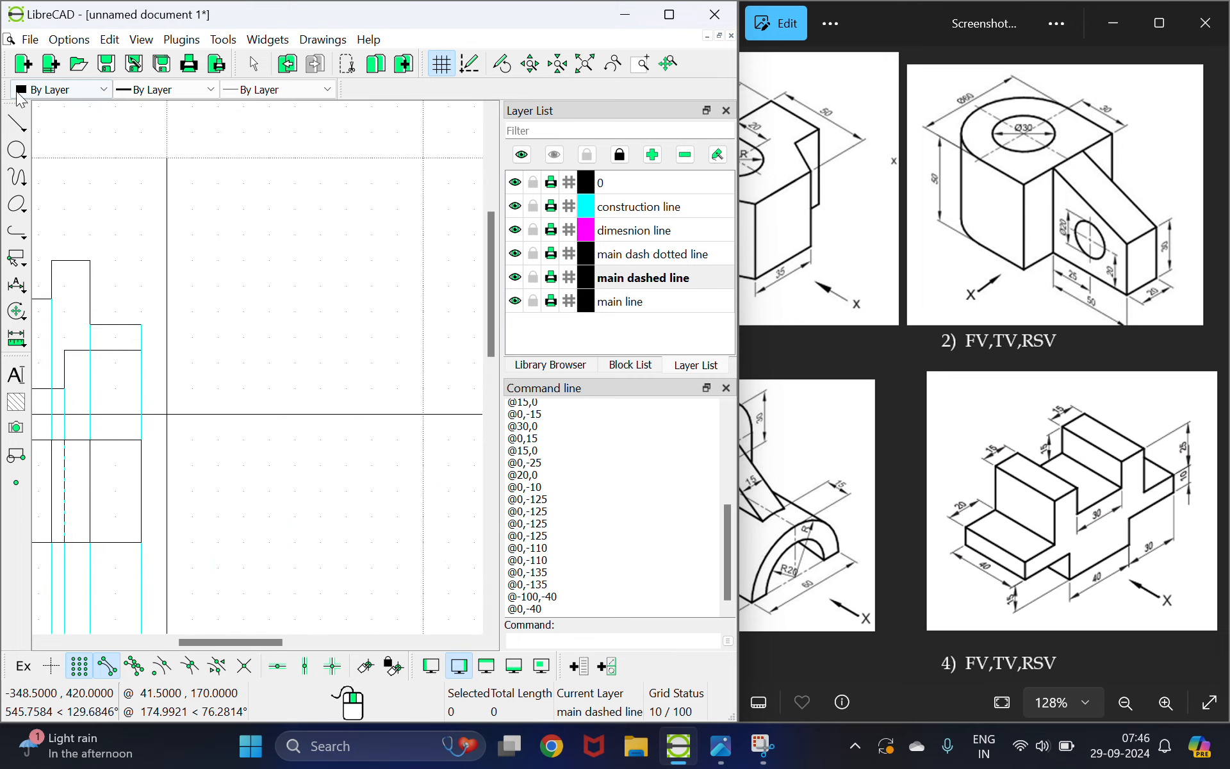
left_click(16, 123)
left_click(65, 123)
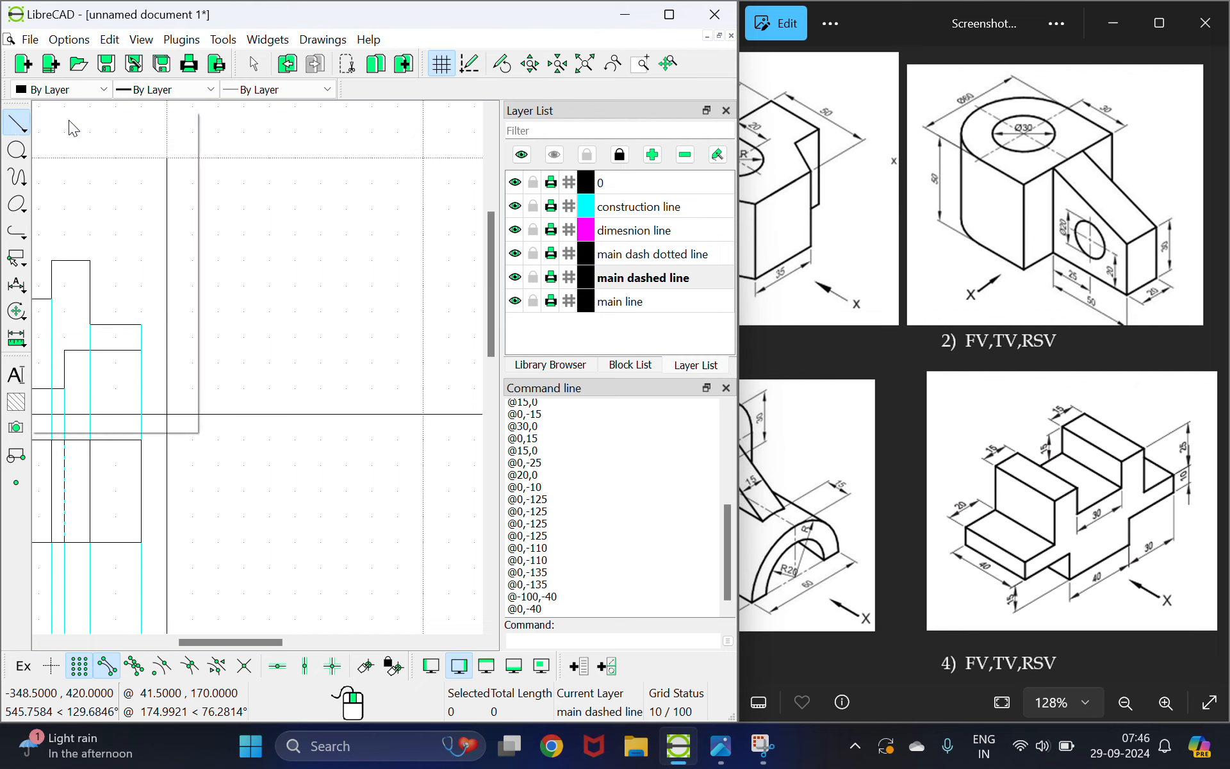
left_click(616, 205)
left_click(90, 261)
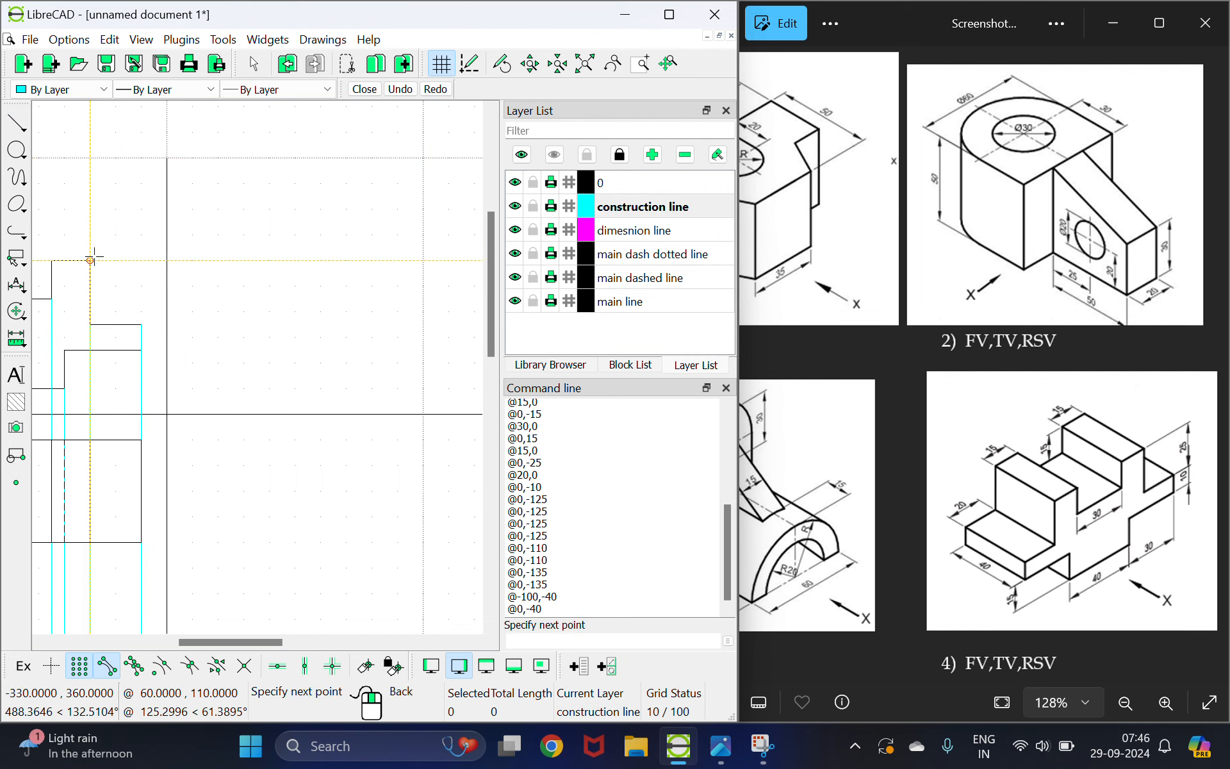
left_click(524, 640)
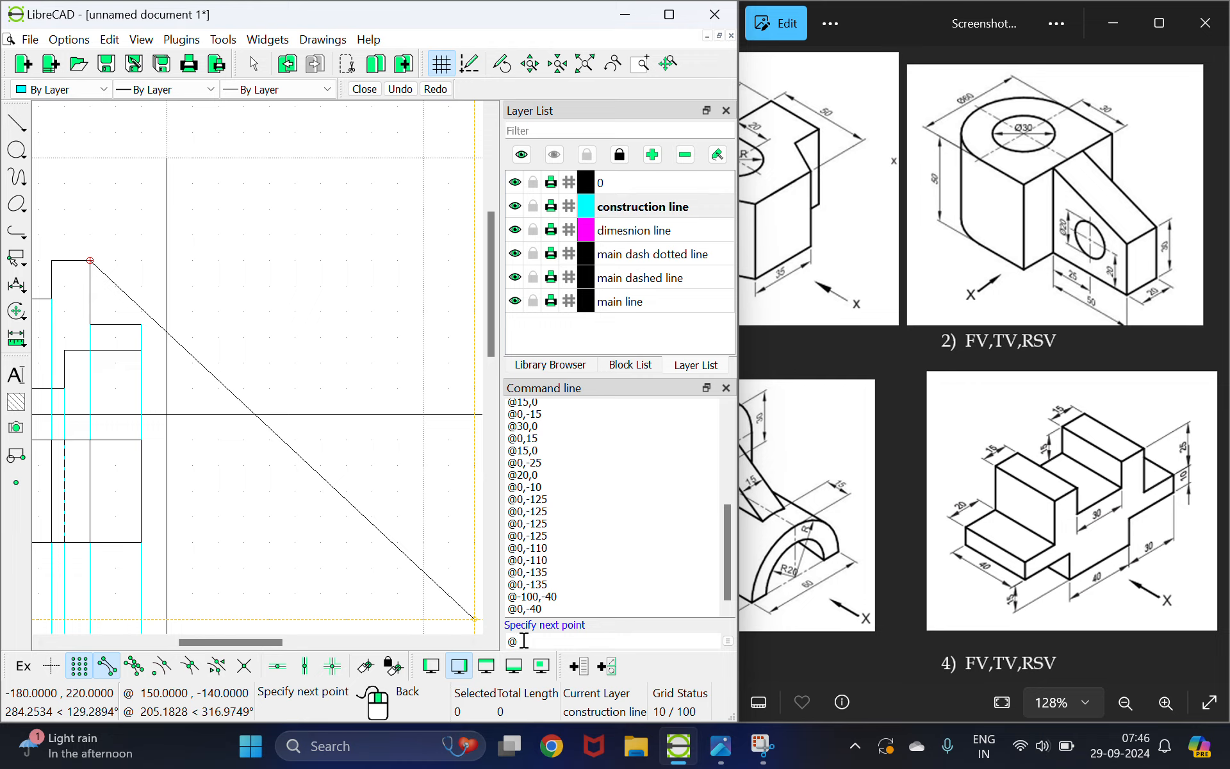
key("BackSpace")
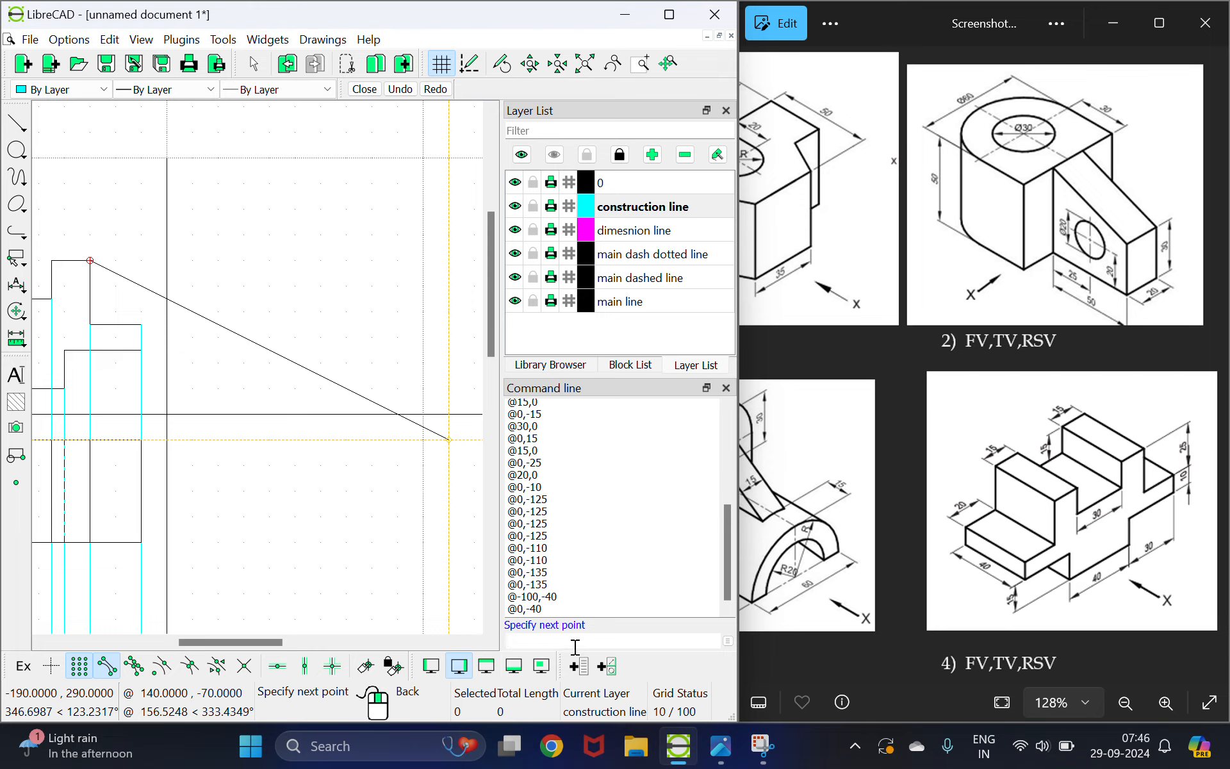
type("@")
type("130,0")
key("Return")
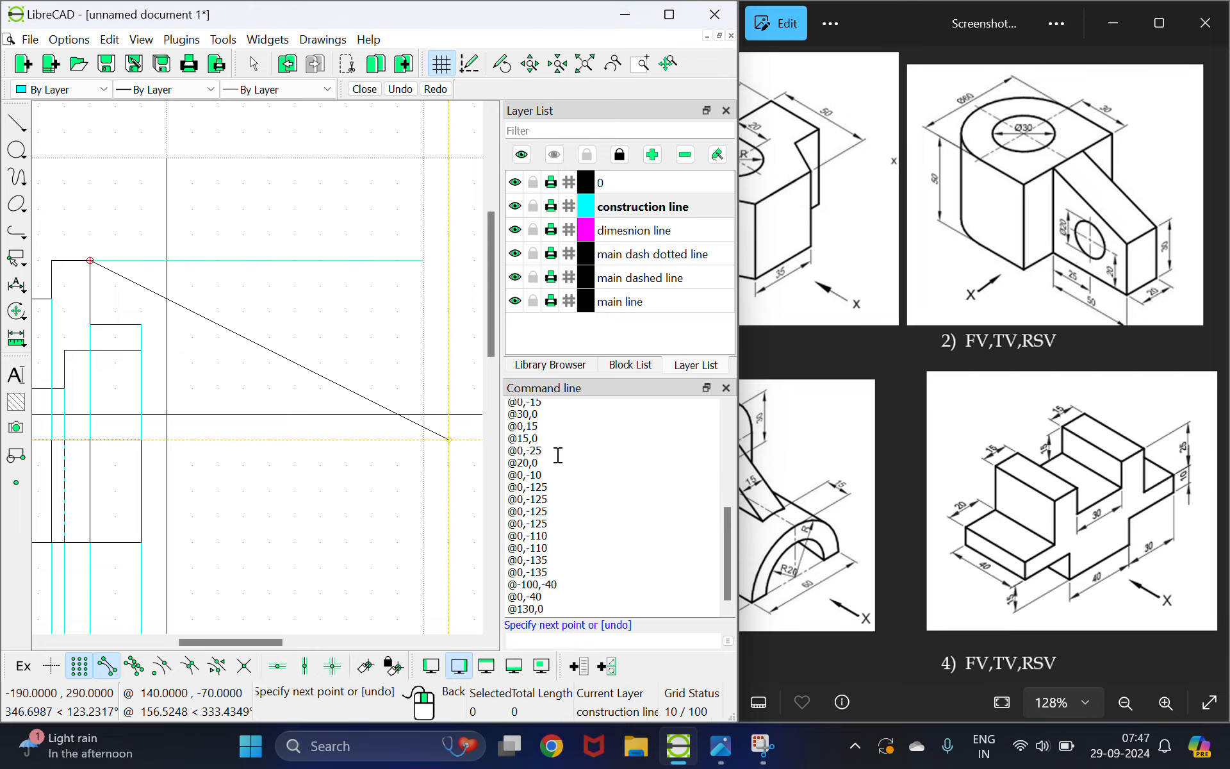
scroll(449, 269, "down", 3)
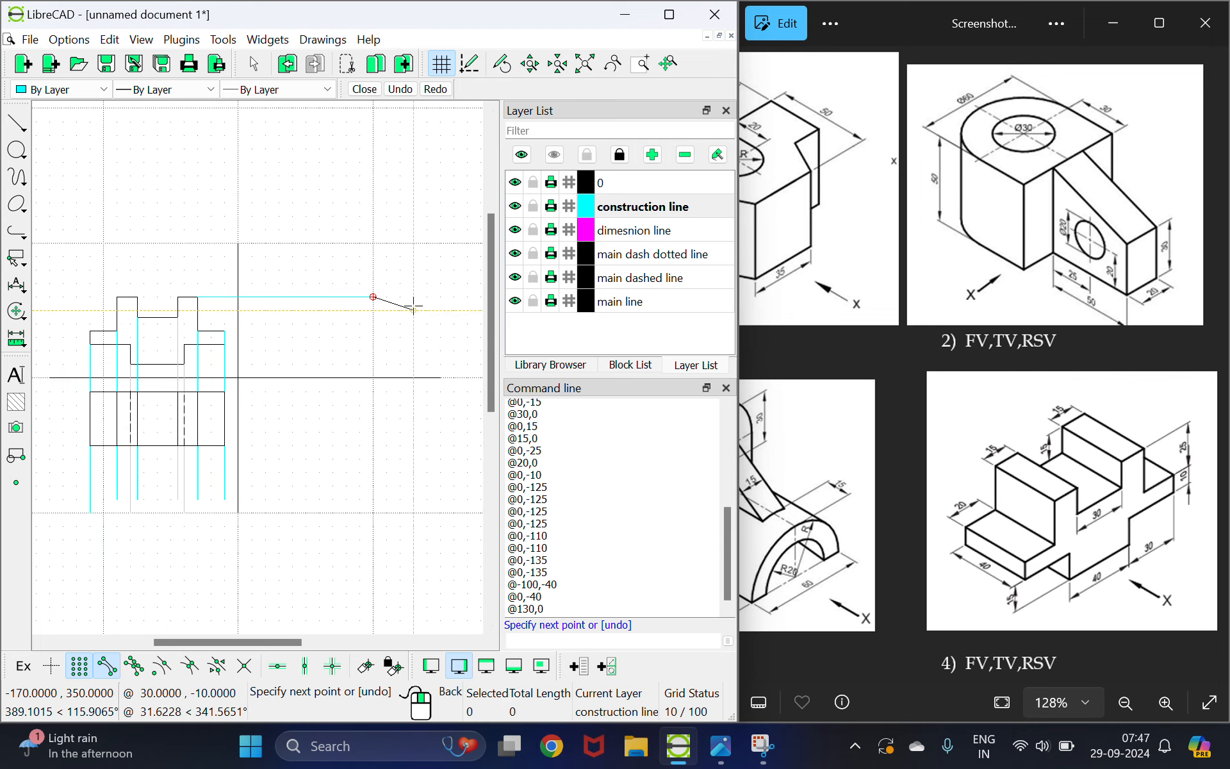
scroll(407, 307, "up", 4)
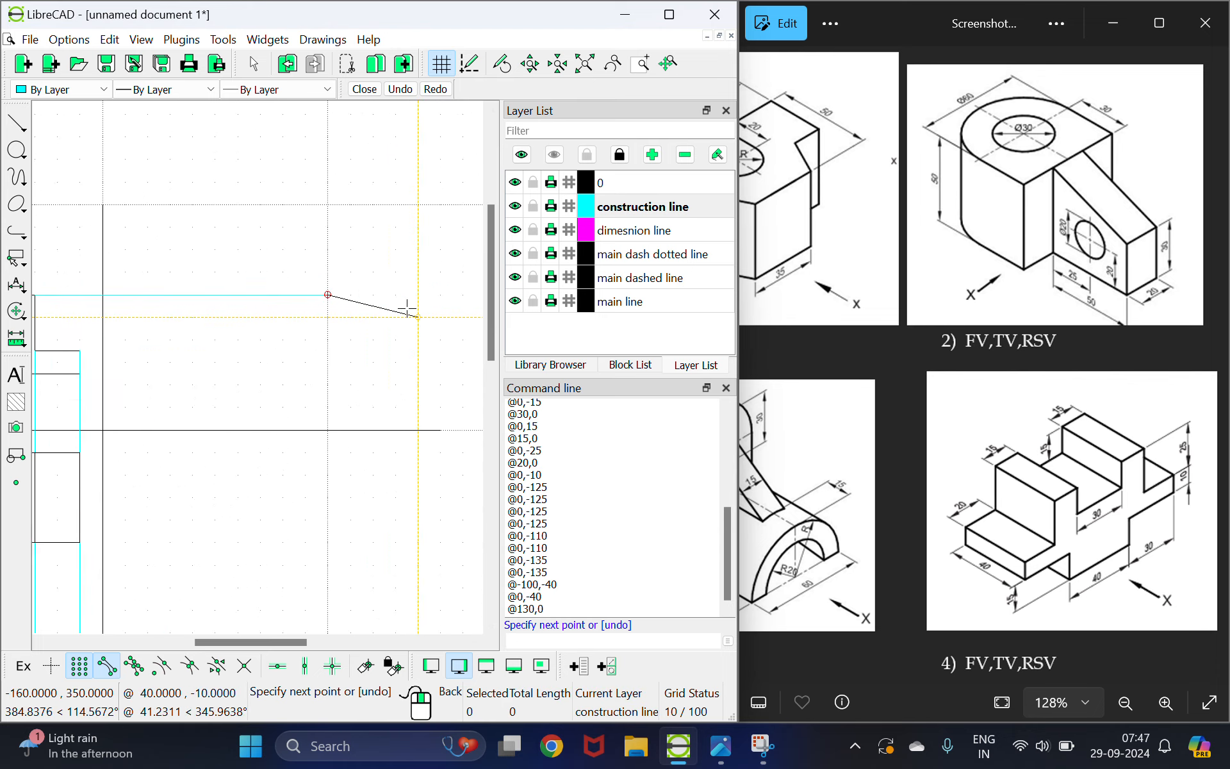
scroll(407, 308, "down", 2)
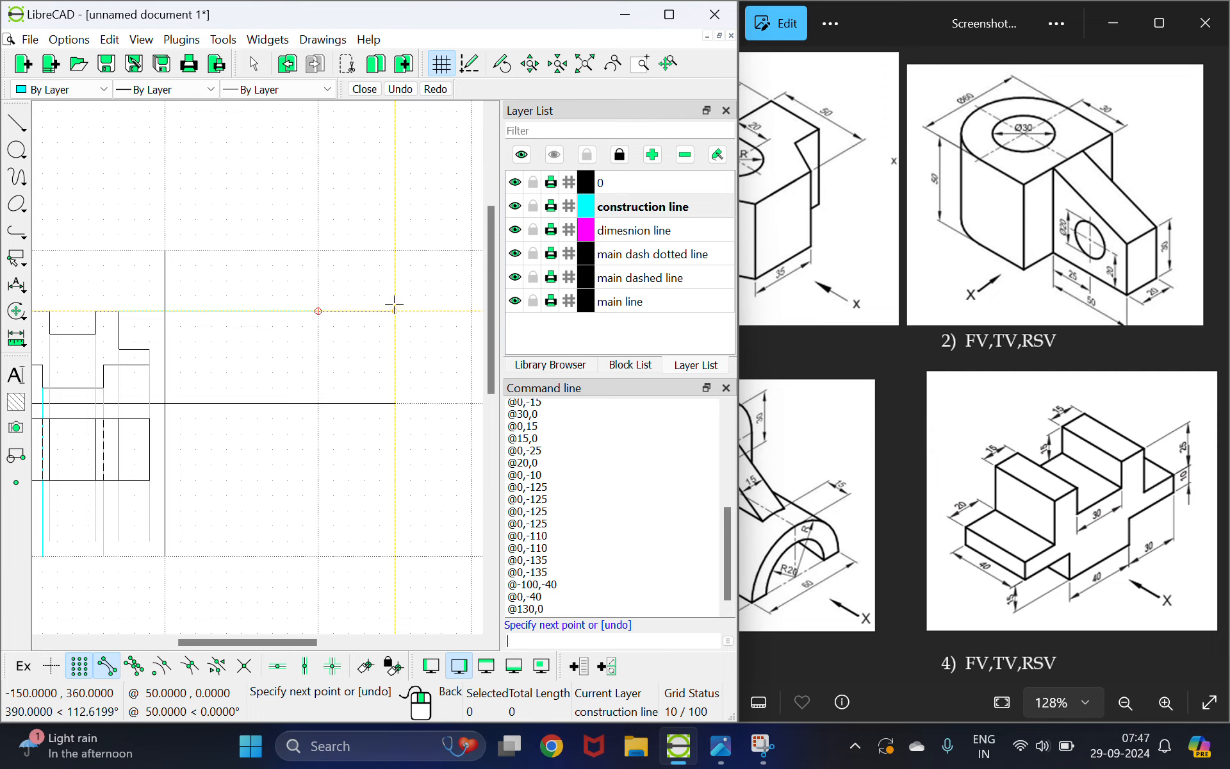
right_click(371, 340)
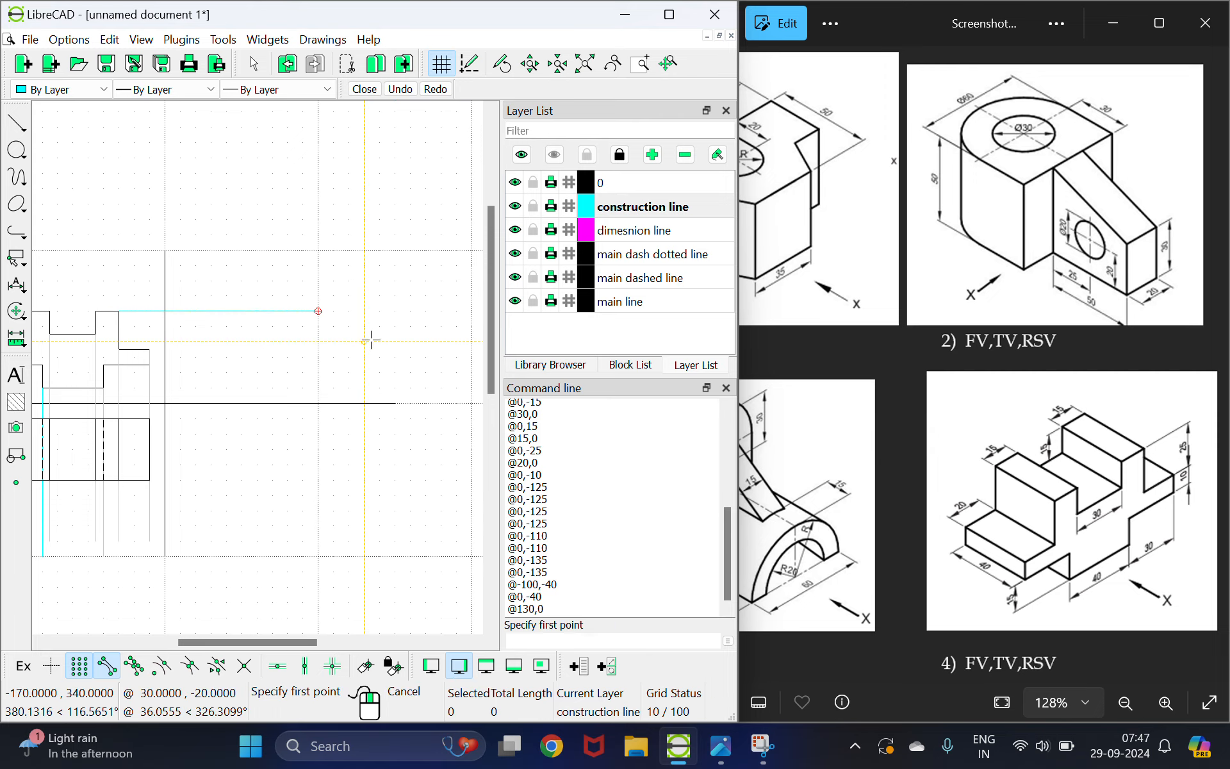
scroll(434, 429, "up", 2)
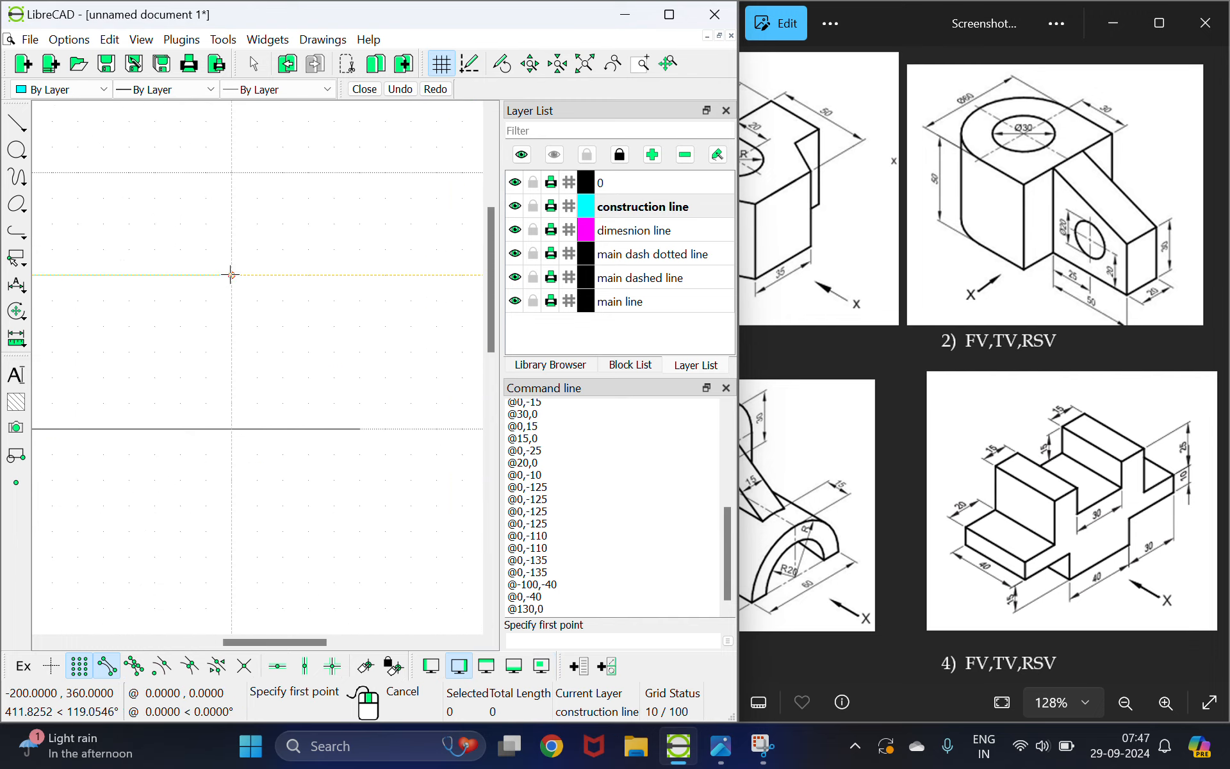
left_click(231, 275)
left_click(556, 641)
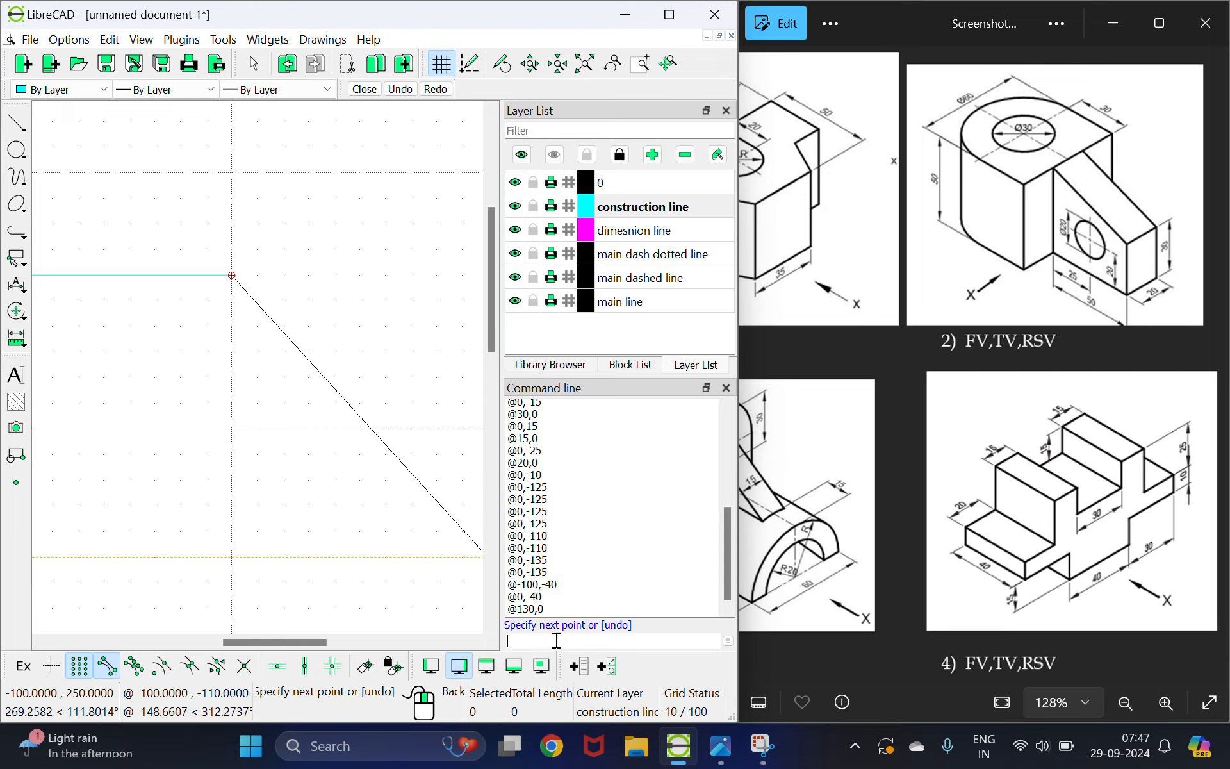
type("@50")
key("Return")
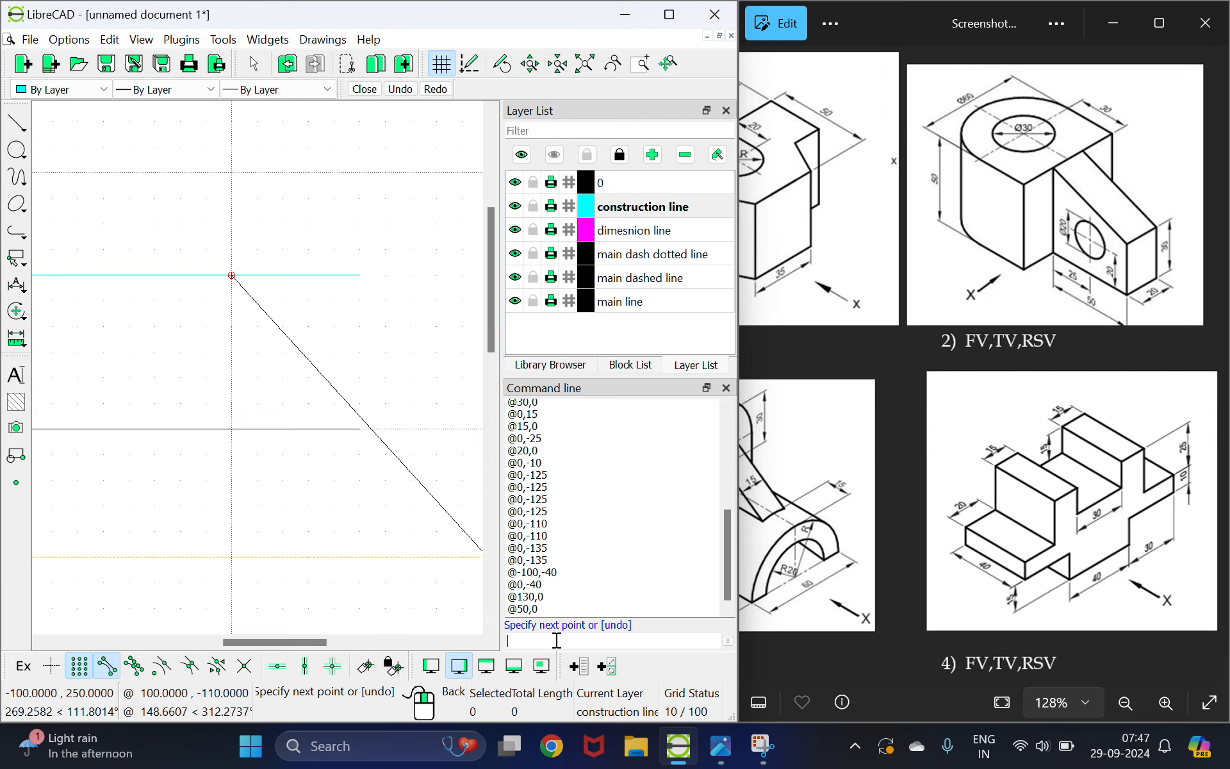
right_click(381, 391)
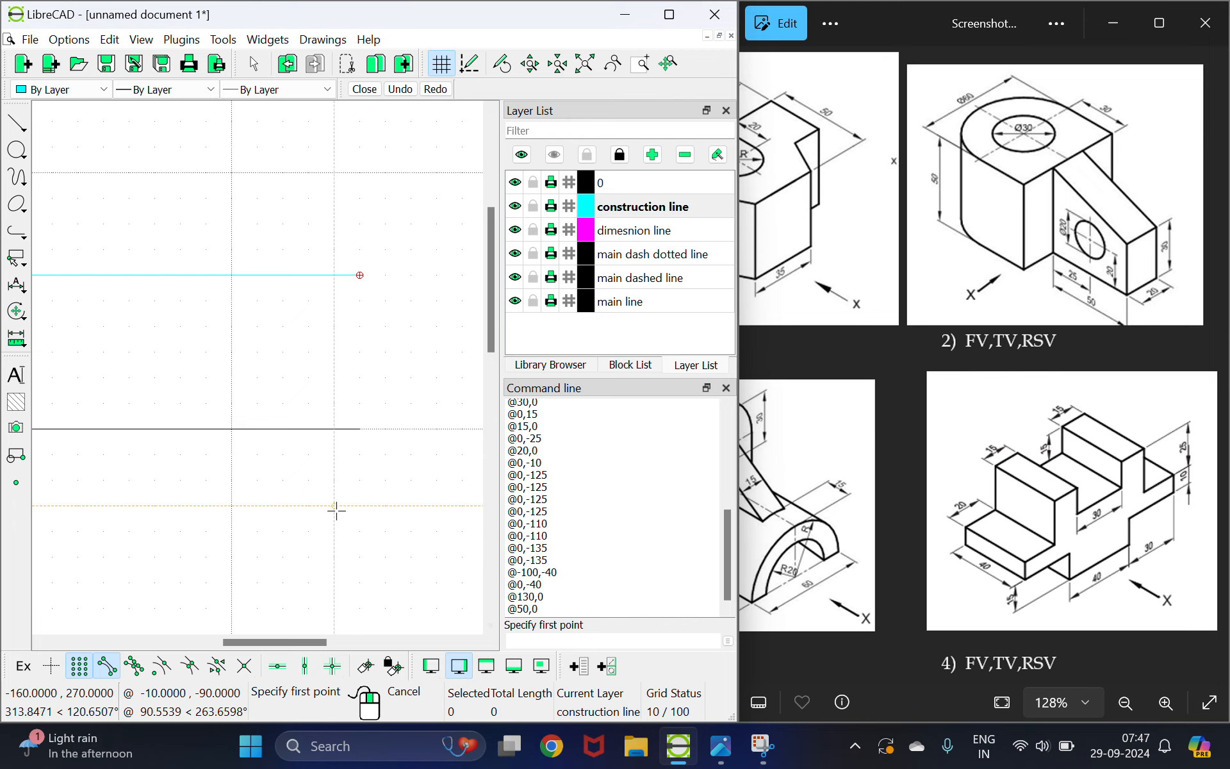
left_click(12, 127)
left_click(57, 126)
scroll(76, 260, "down", 5)
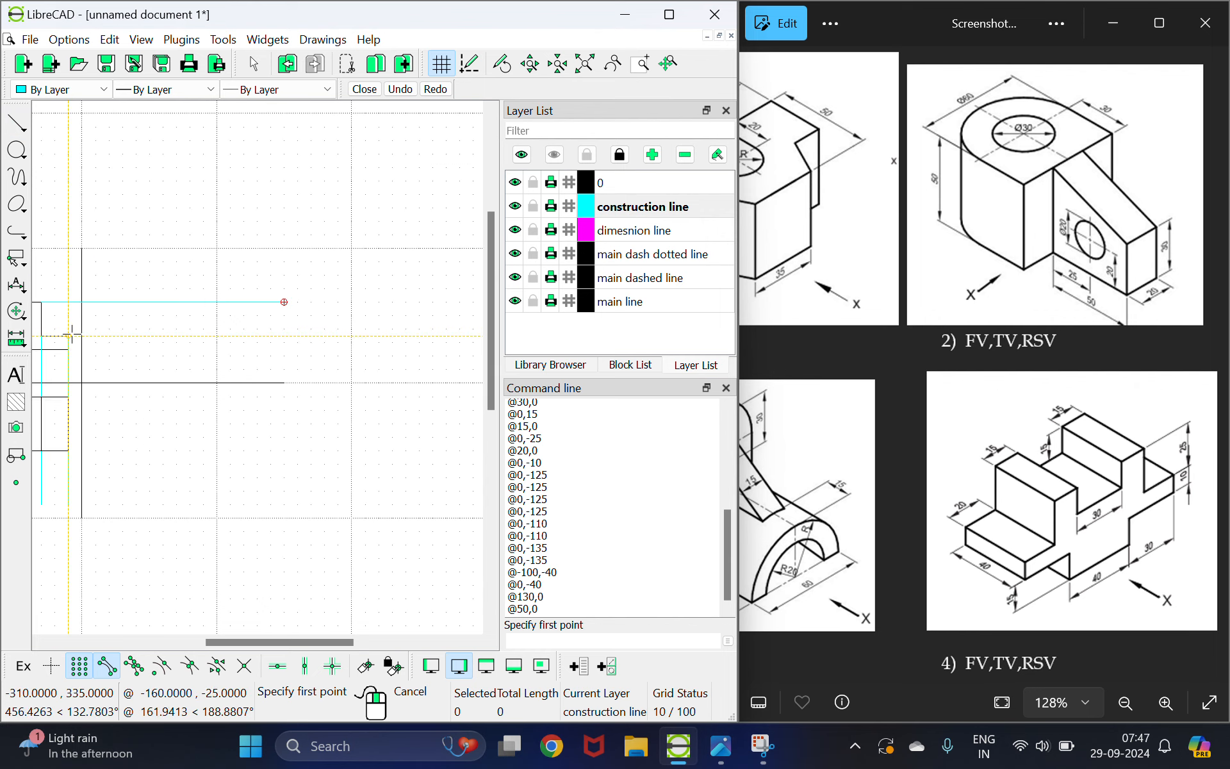
scroll(72, 332, "up", 4)
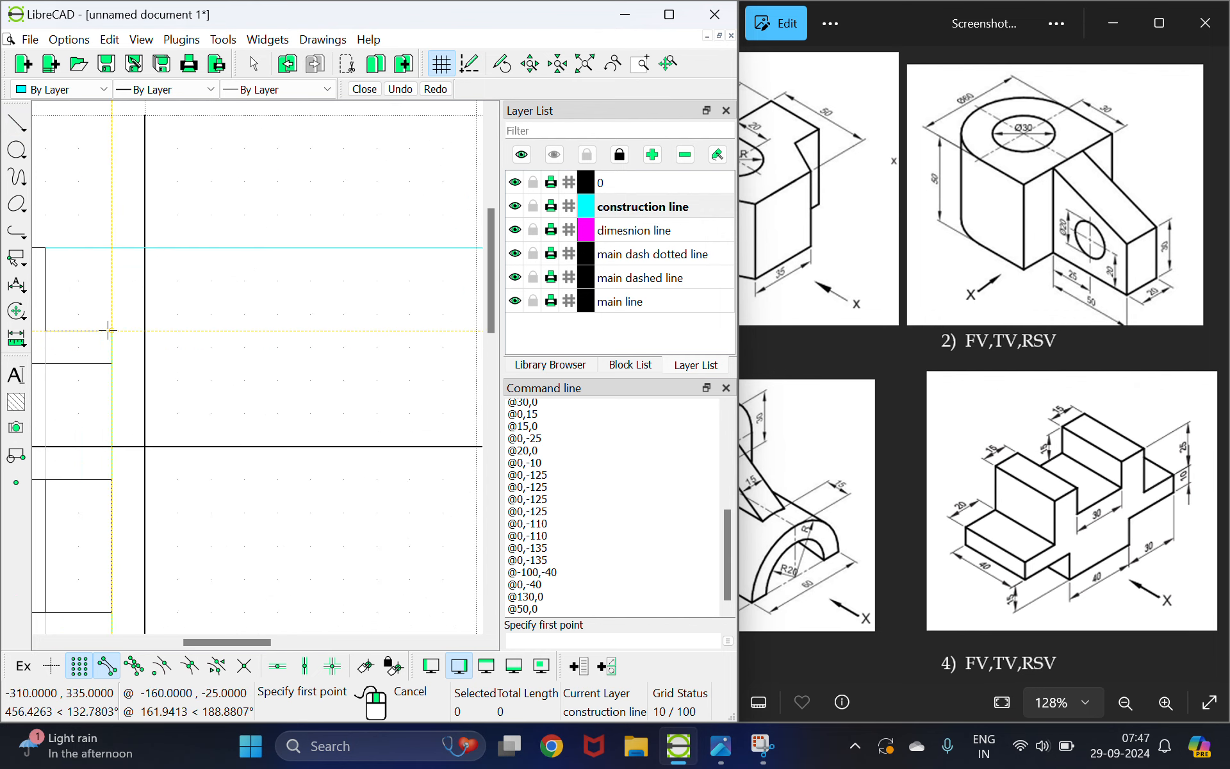
left_click(111, 331)
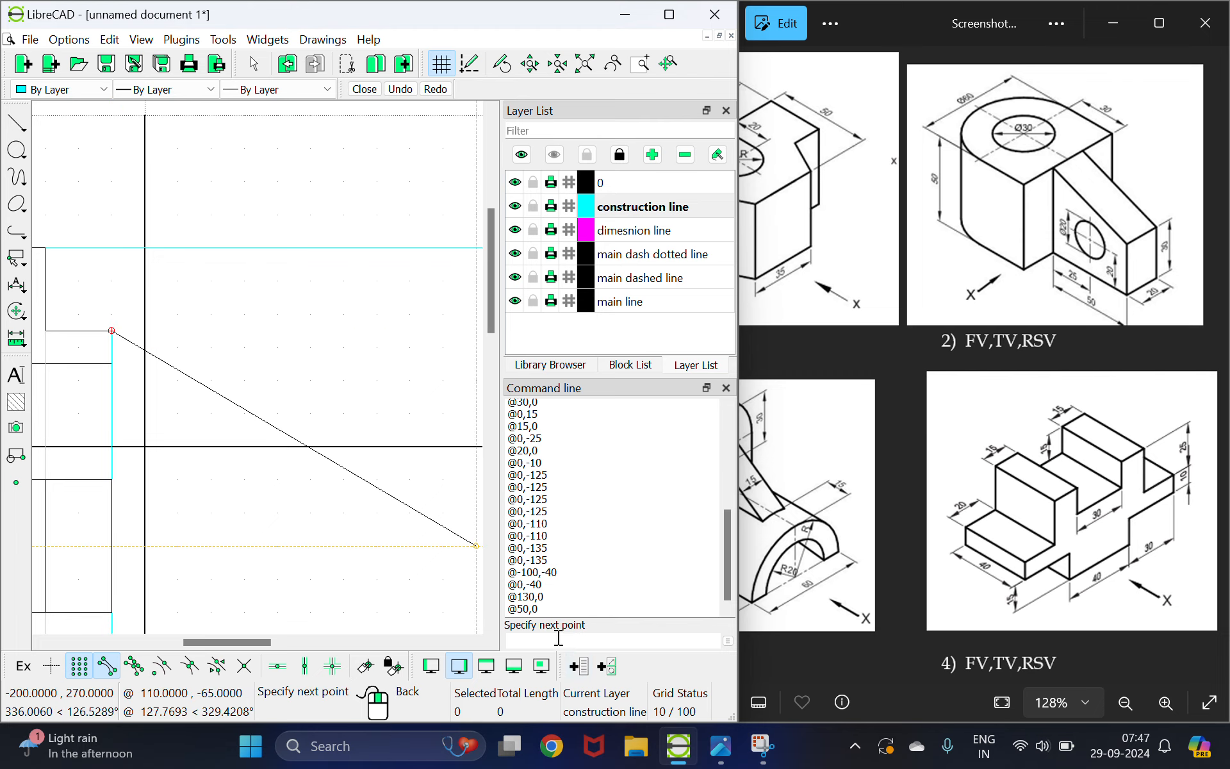
type("@")
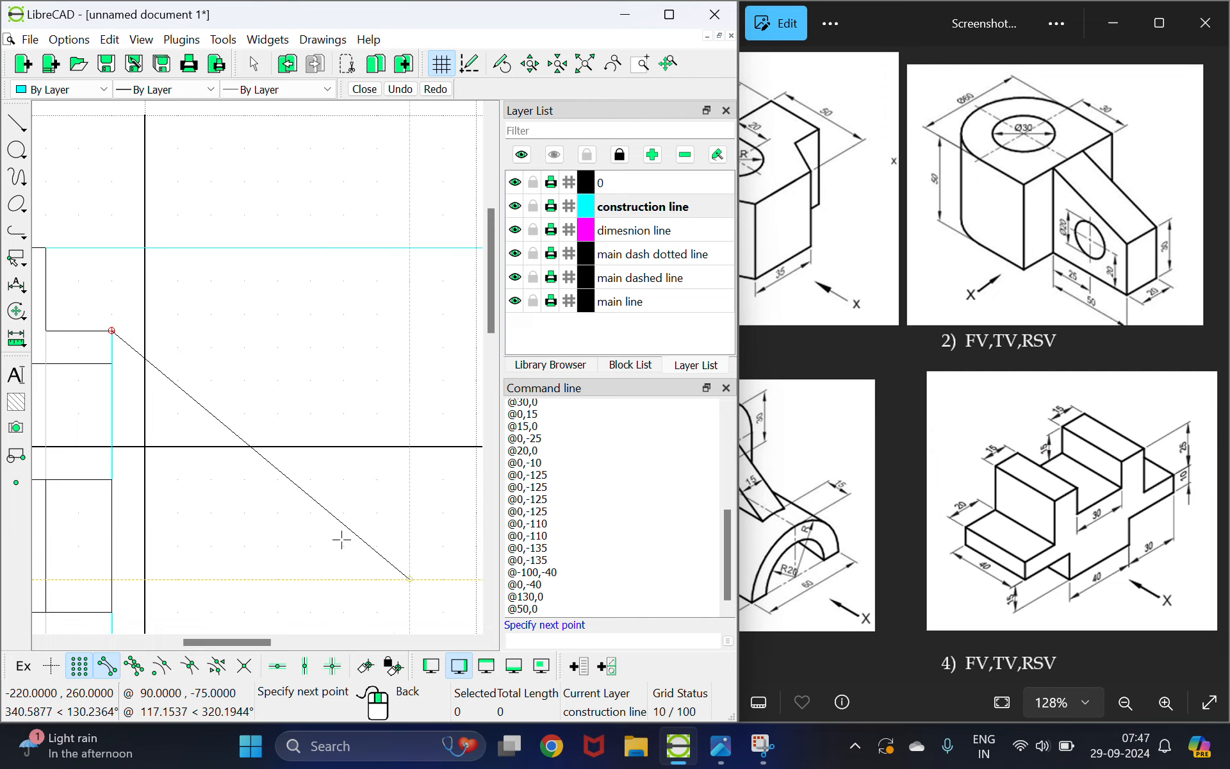
right_click(47, 310)
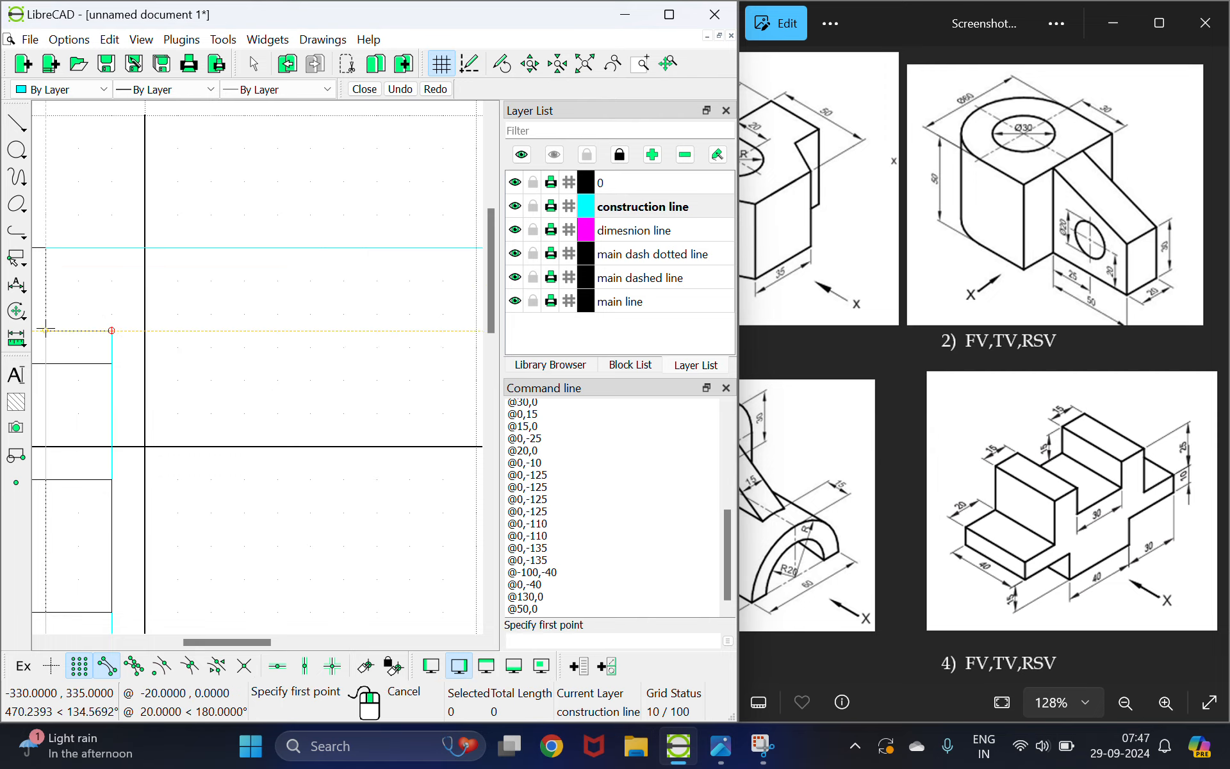
left_click(46, 331)
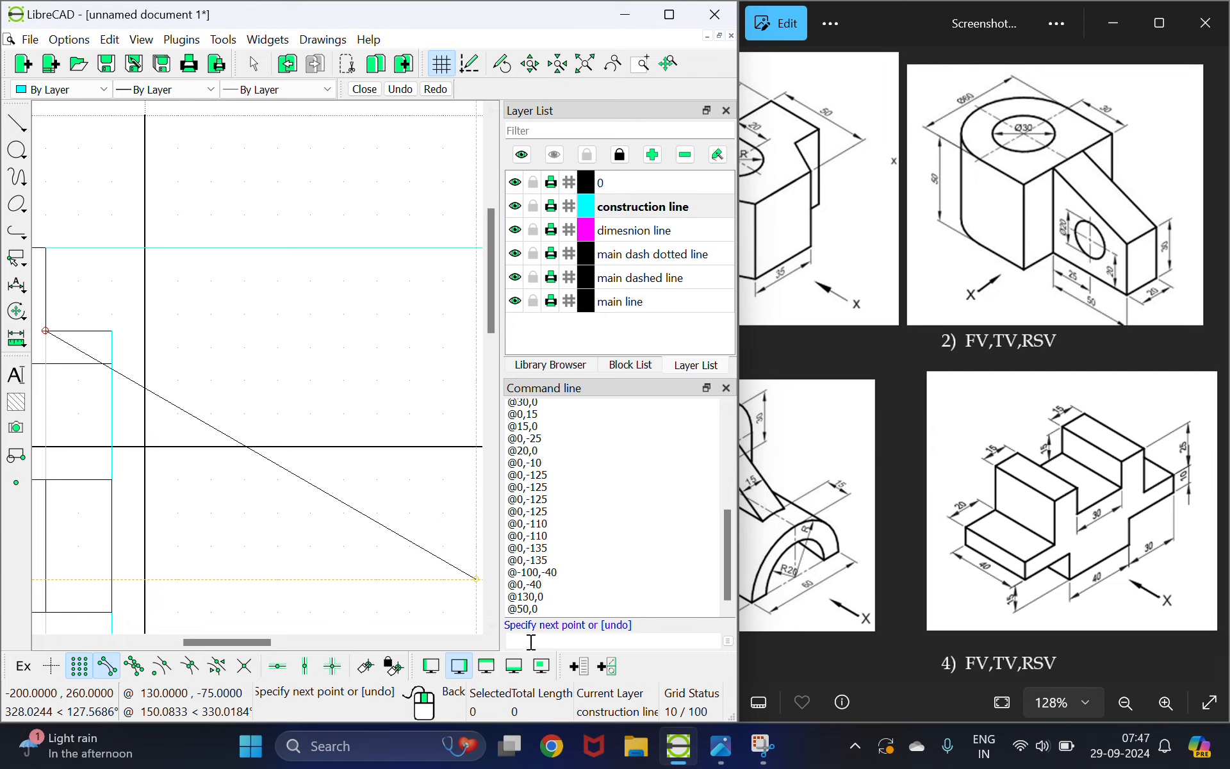
right_click(278, 417)
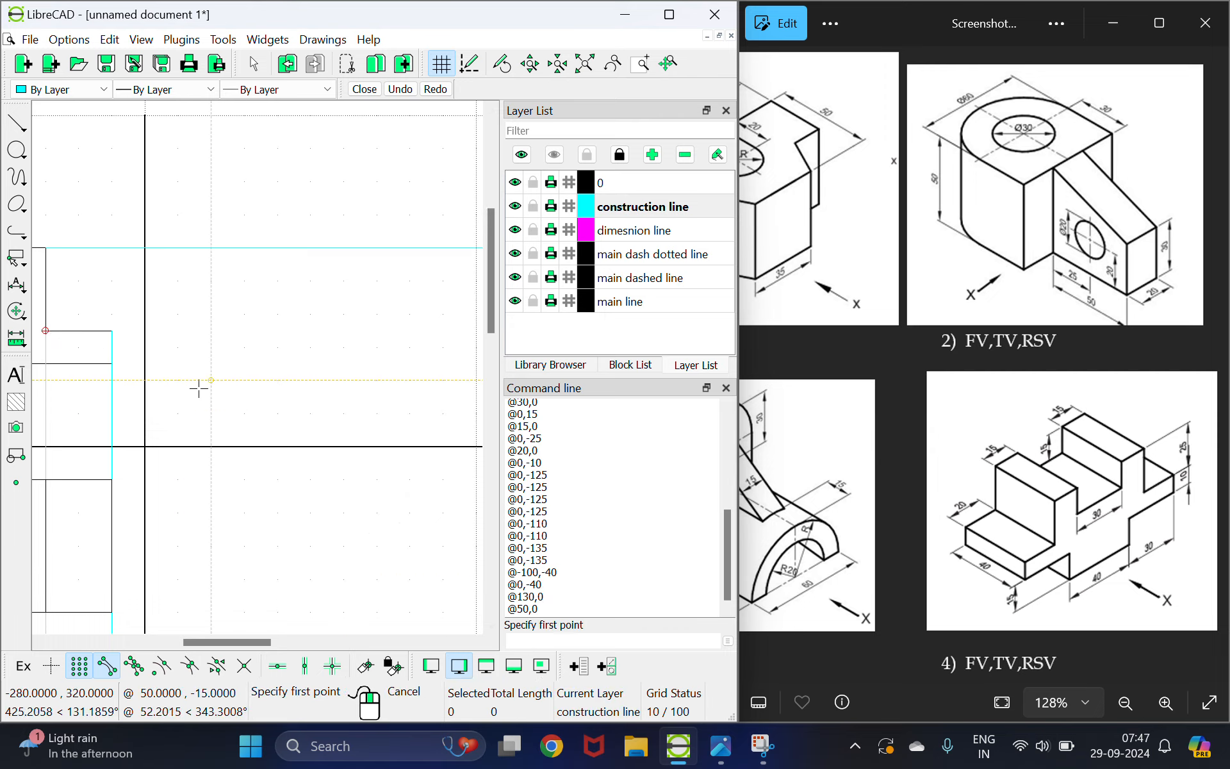
left_click(111, 330)
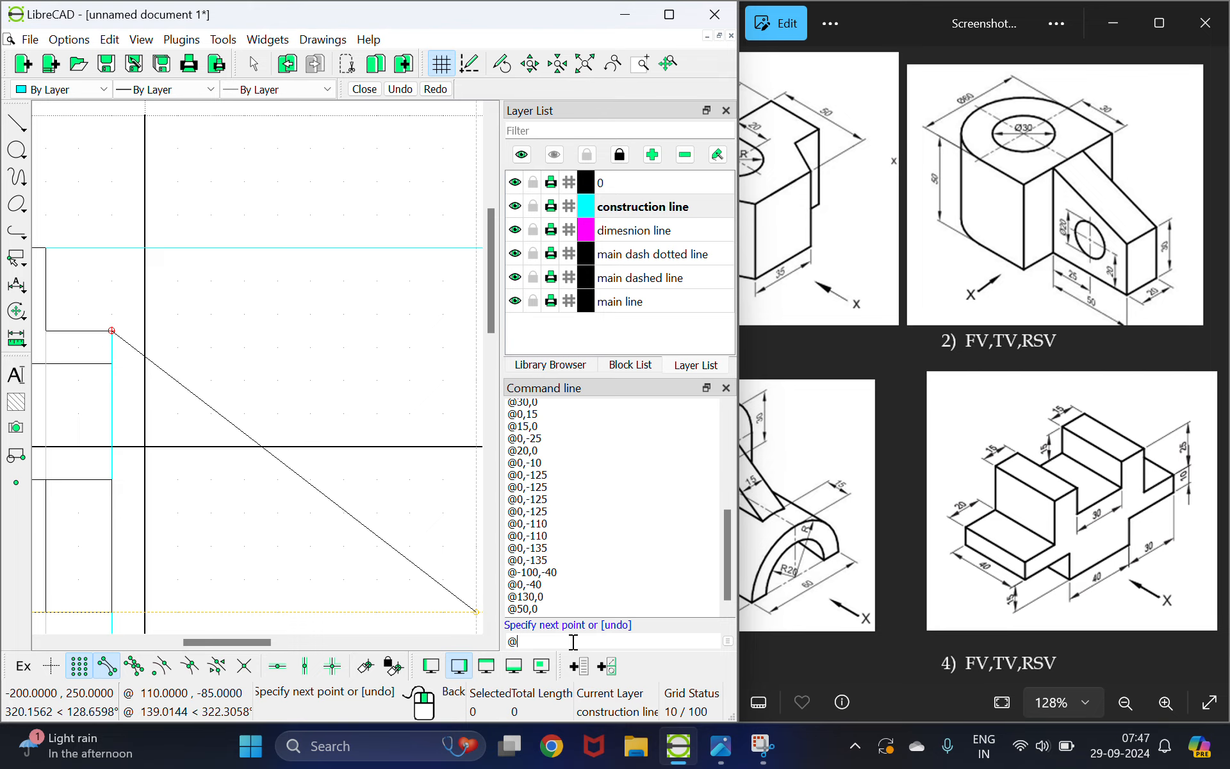
left_click(573, 642)
type("@160,0")
key("Return")
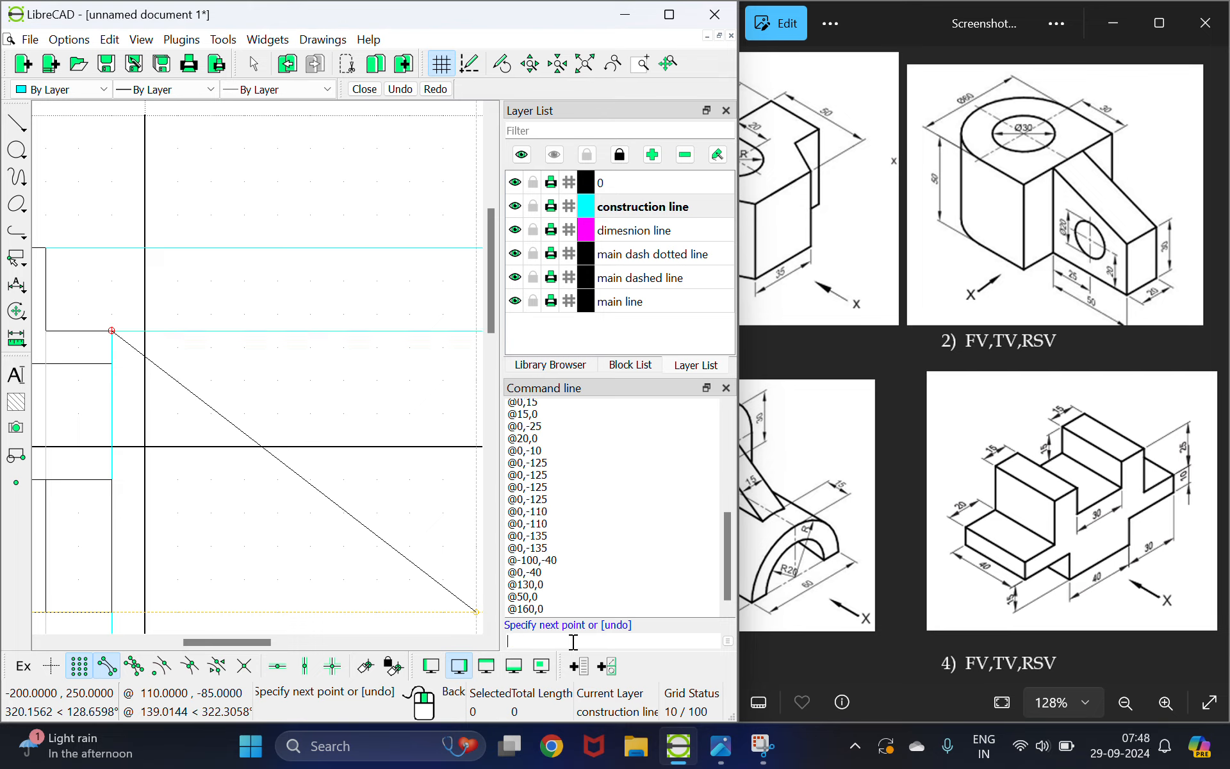
right_click(219, 399)
left_click(111, 363)
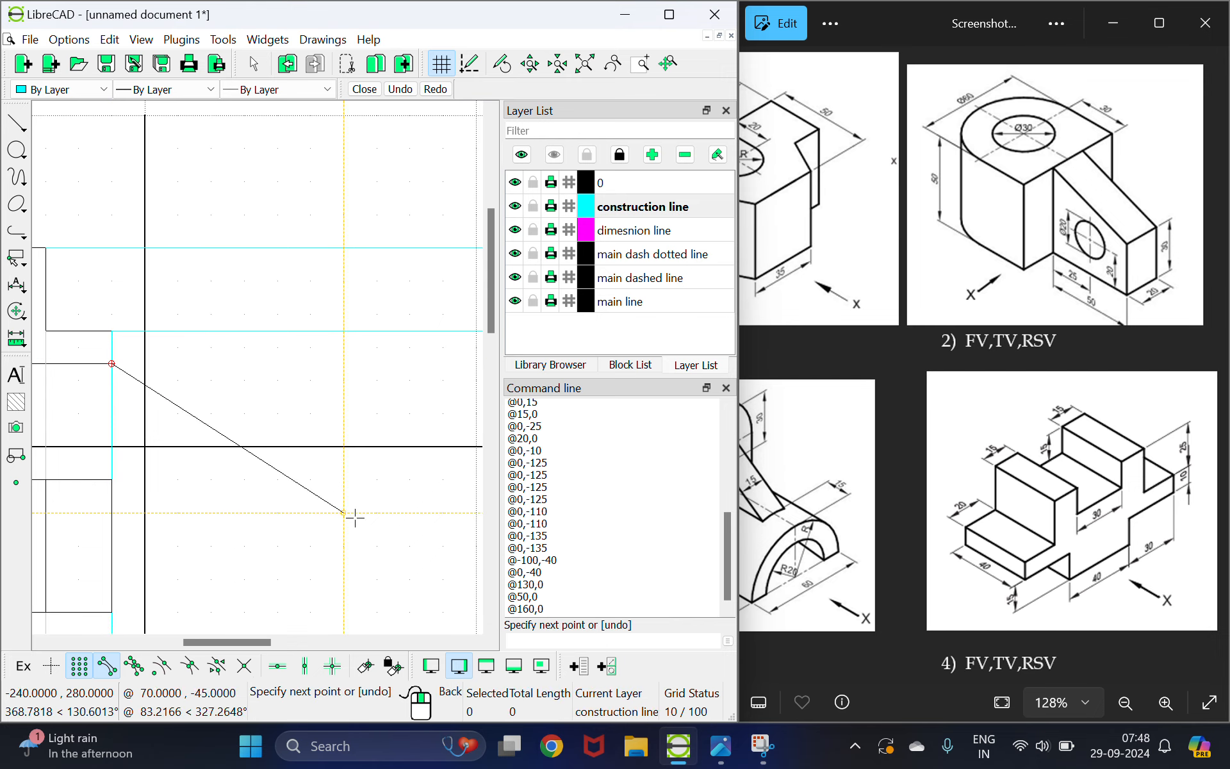
left_click(552, 644)
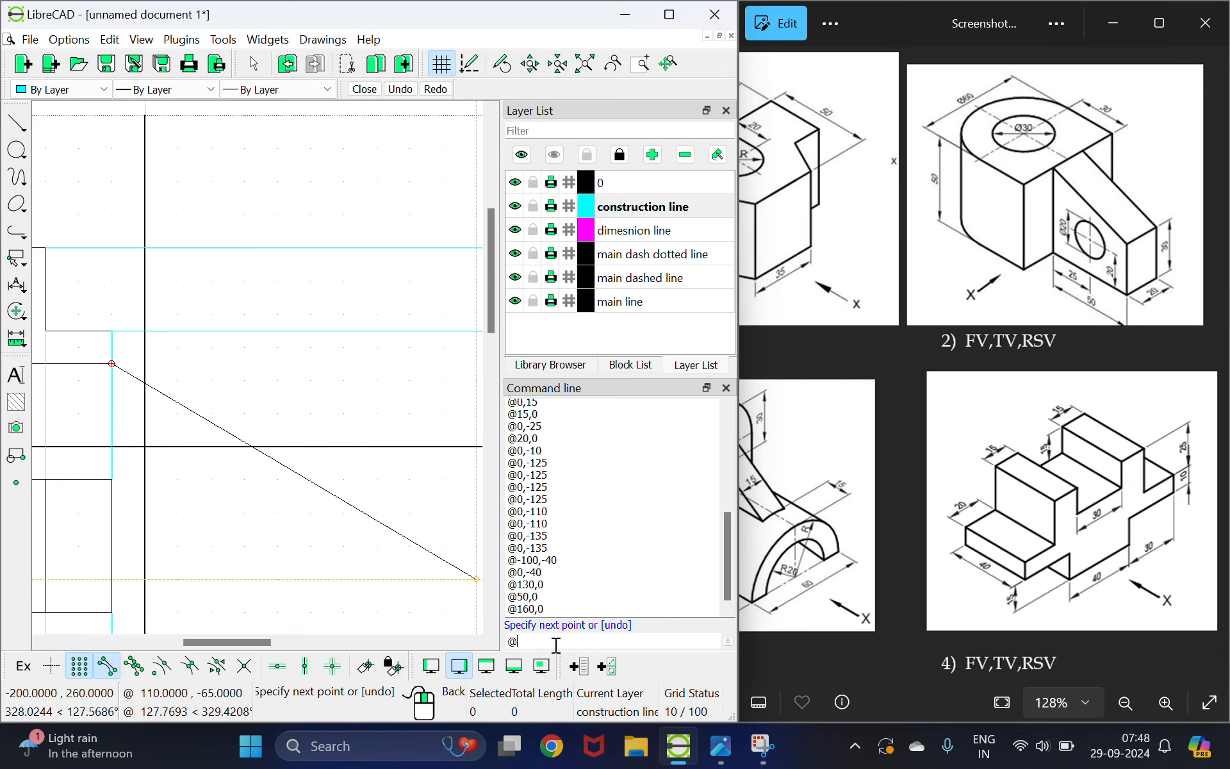
type("@160,0")
key("Return")
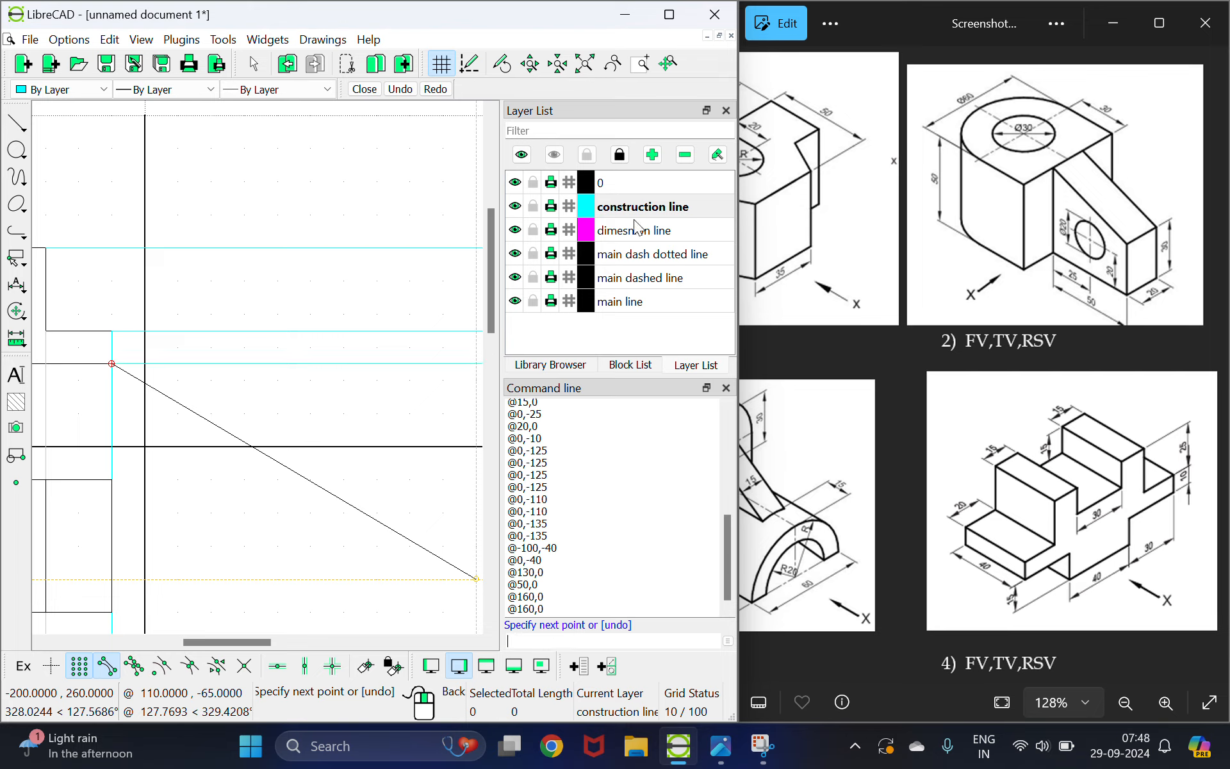
scroll(276, 384, "down", 3)
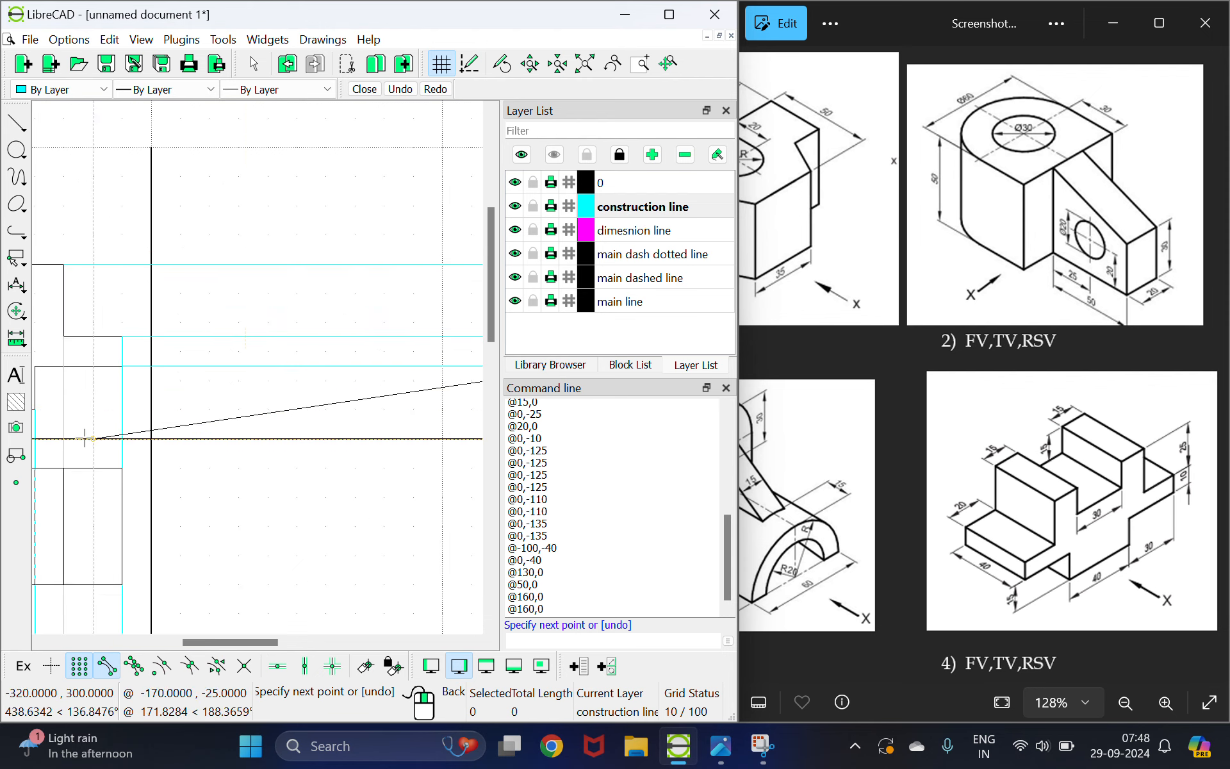
right_click(299, 391)
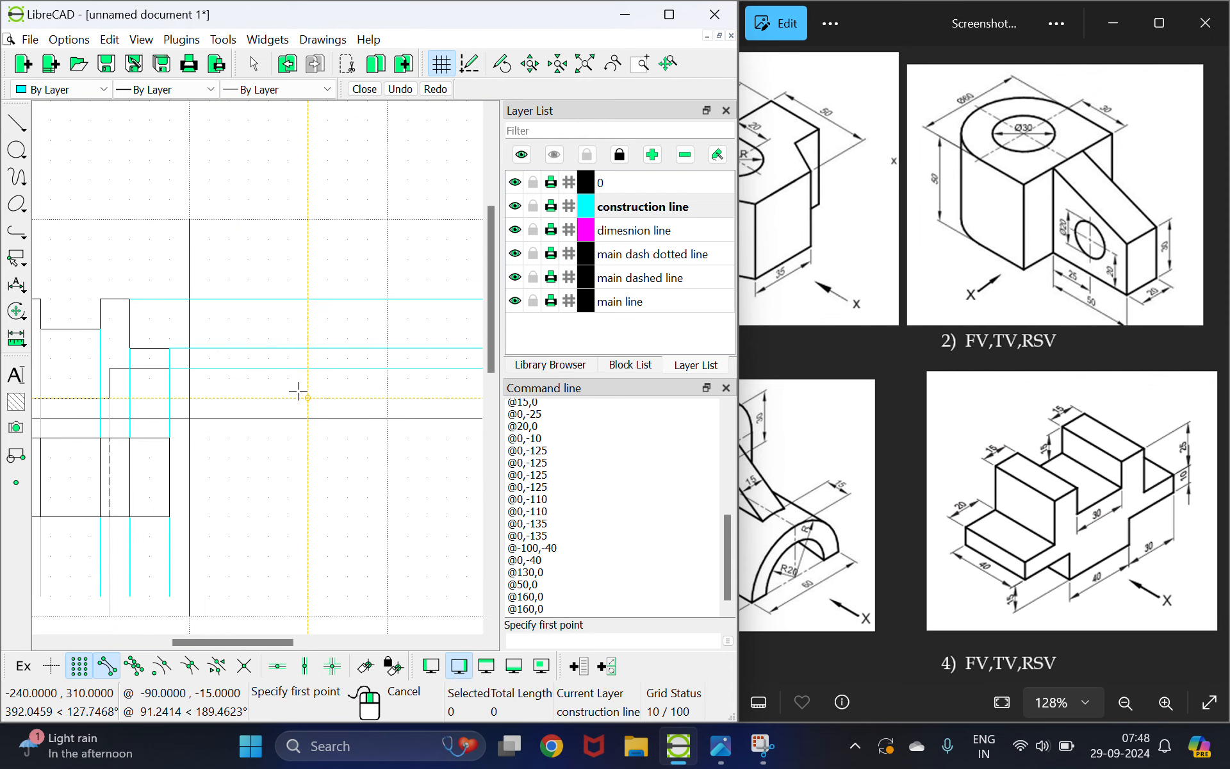
left_click(110, 398)
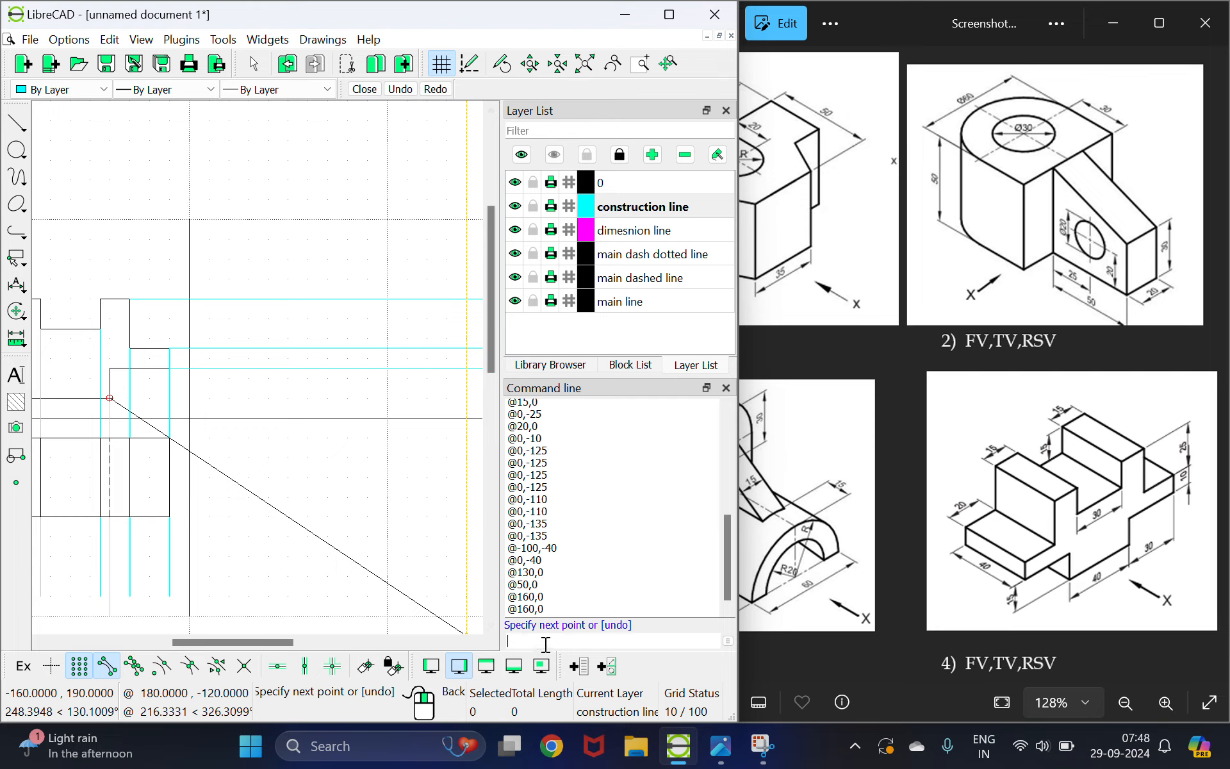
type("@190,0")
key("Return")
scroll(162, 402, "down", 3)
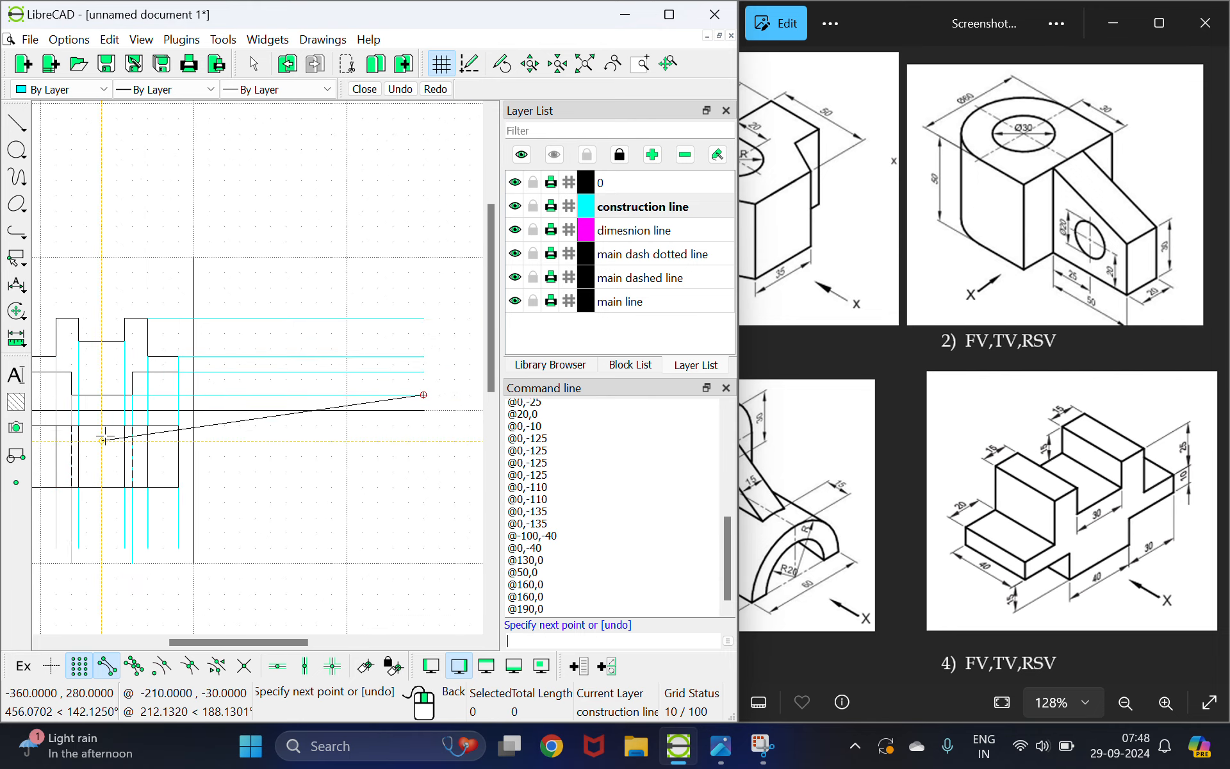
right_click(244, 352)
scroll(113, 352, "up", 5)
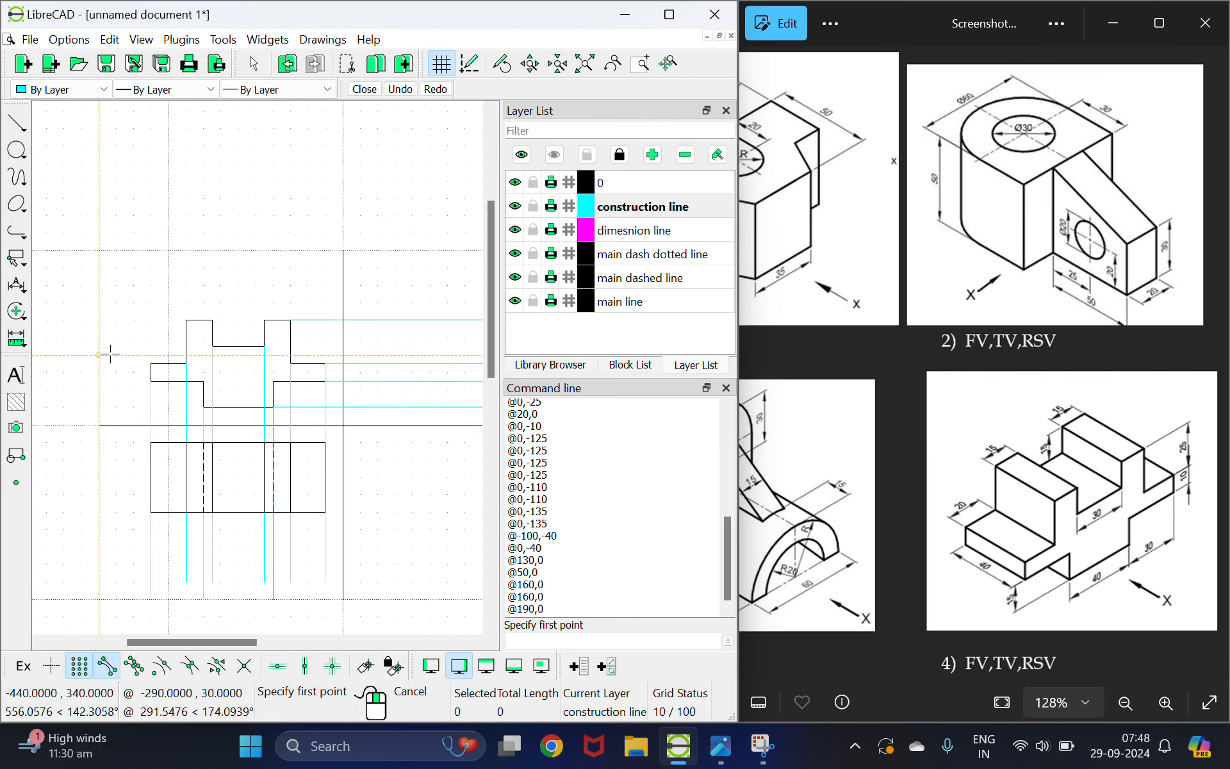
left_click(305, 344)
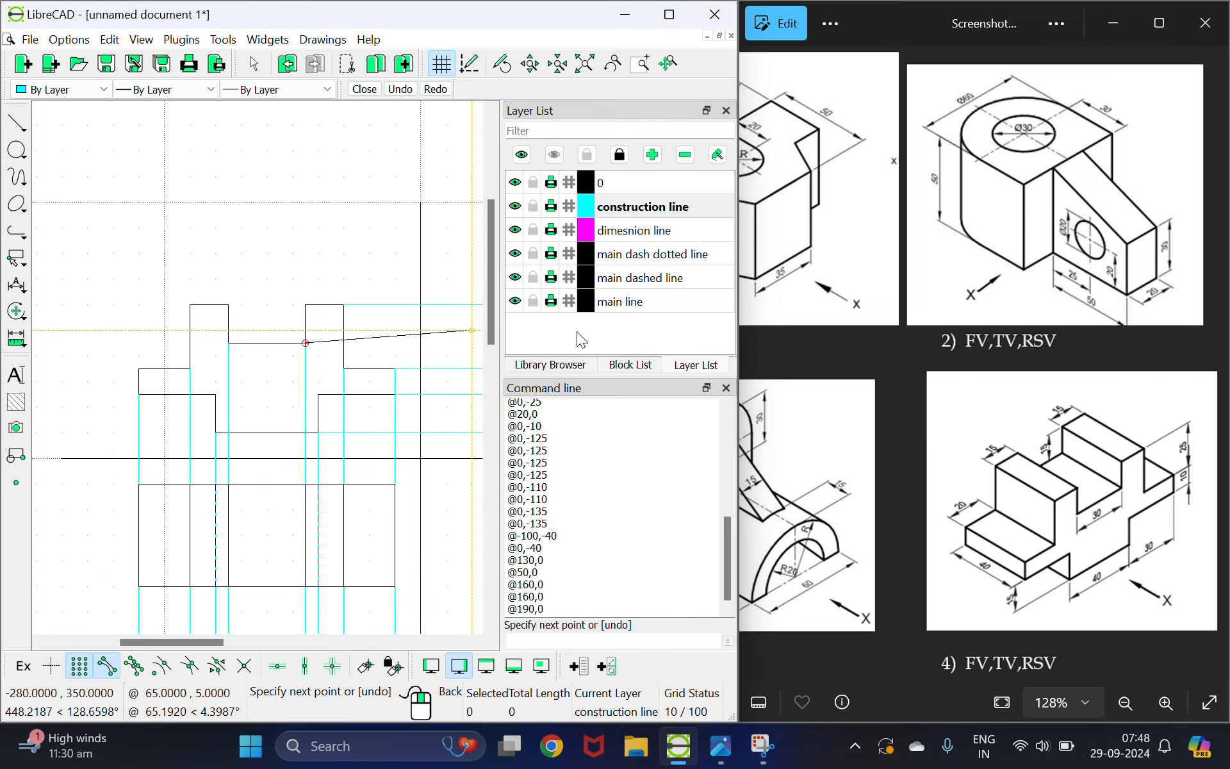
scroll(316, 372, "down", 1)
scroll(406, 374, "down", 6)
scroll(457, 373, "up", 6)
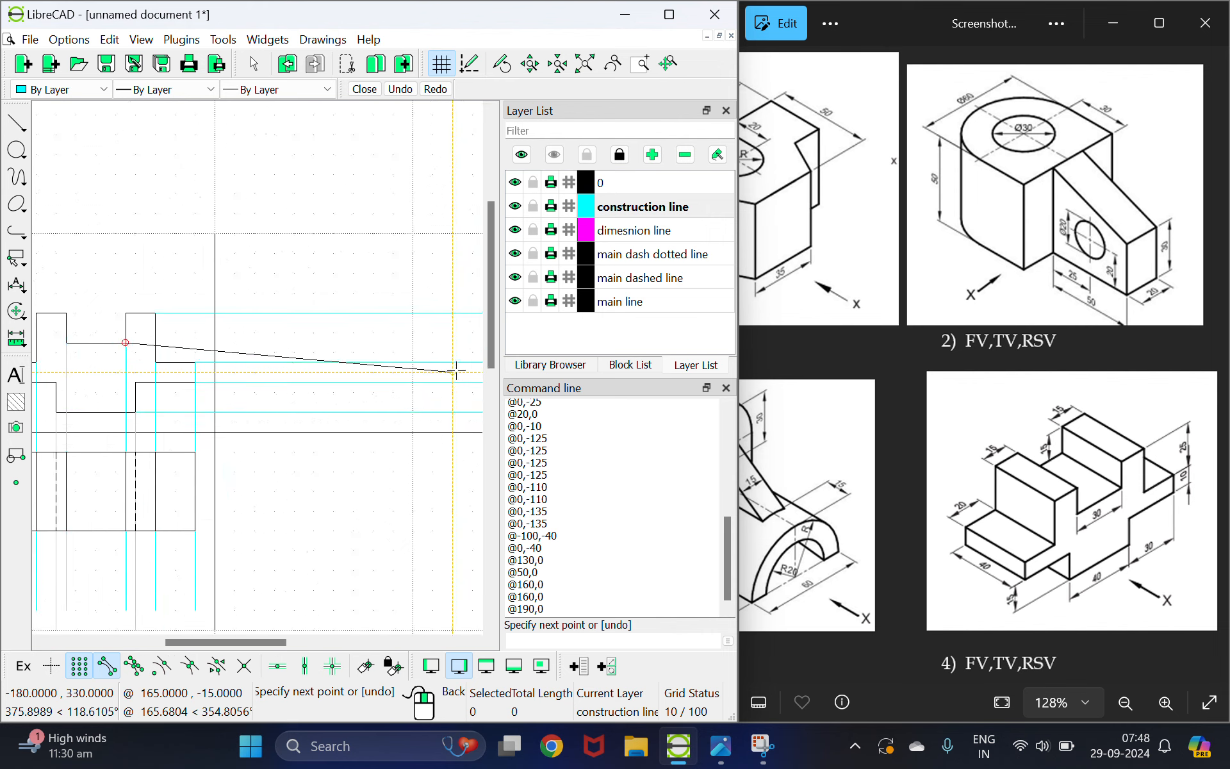
left_click(565, 641)
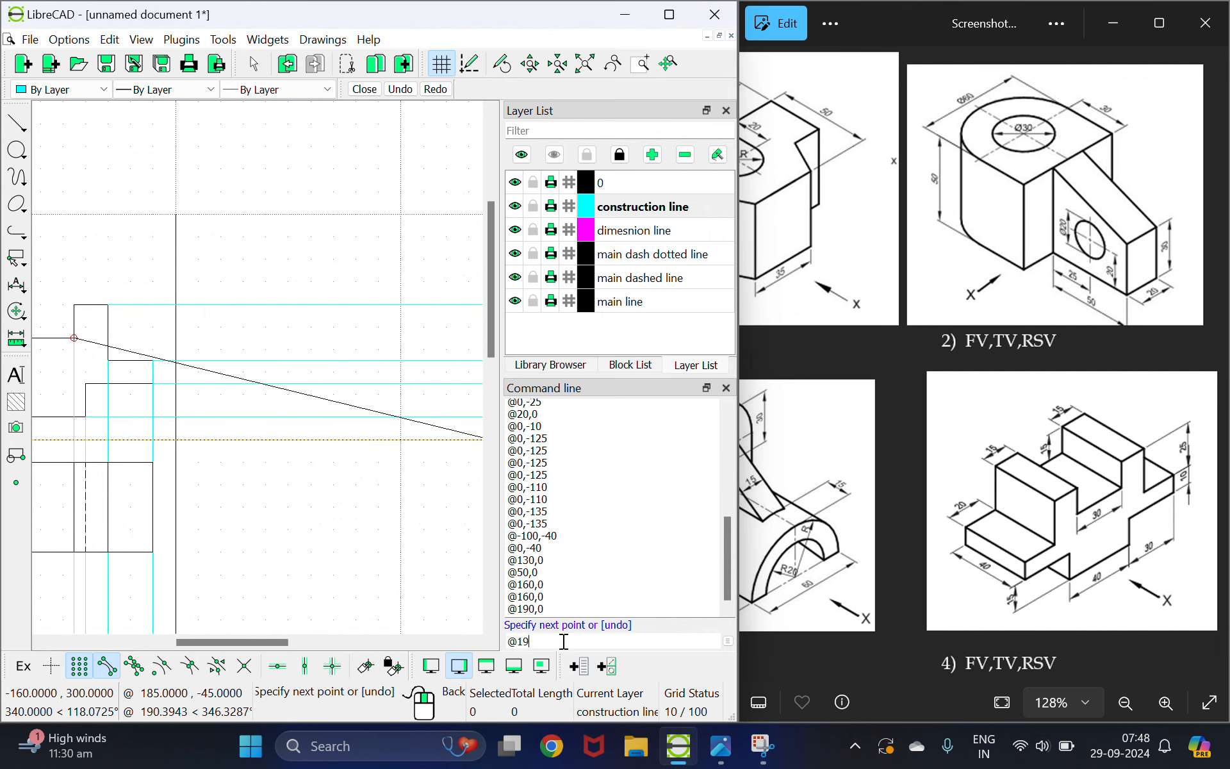
type("@195,0")
key("Return")
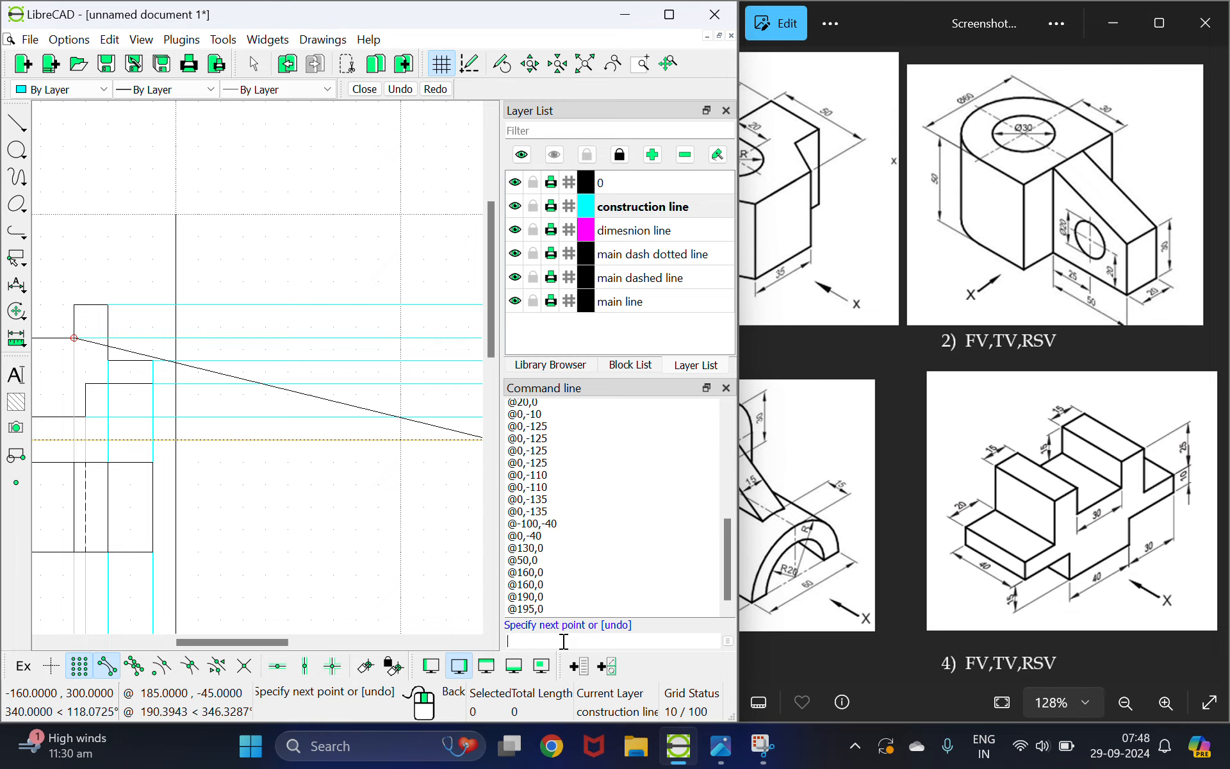
right_click(359, 508)
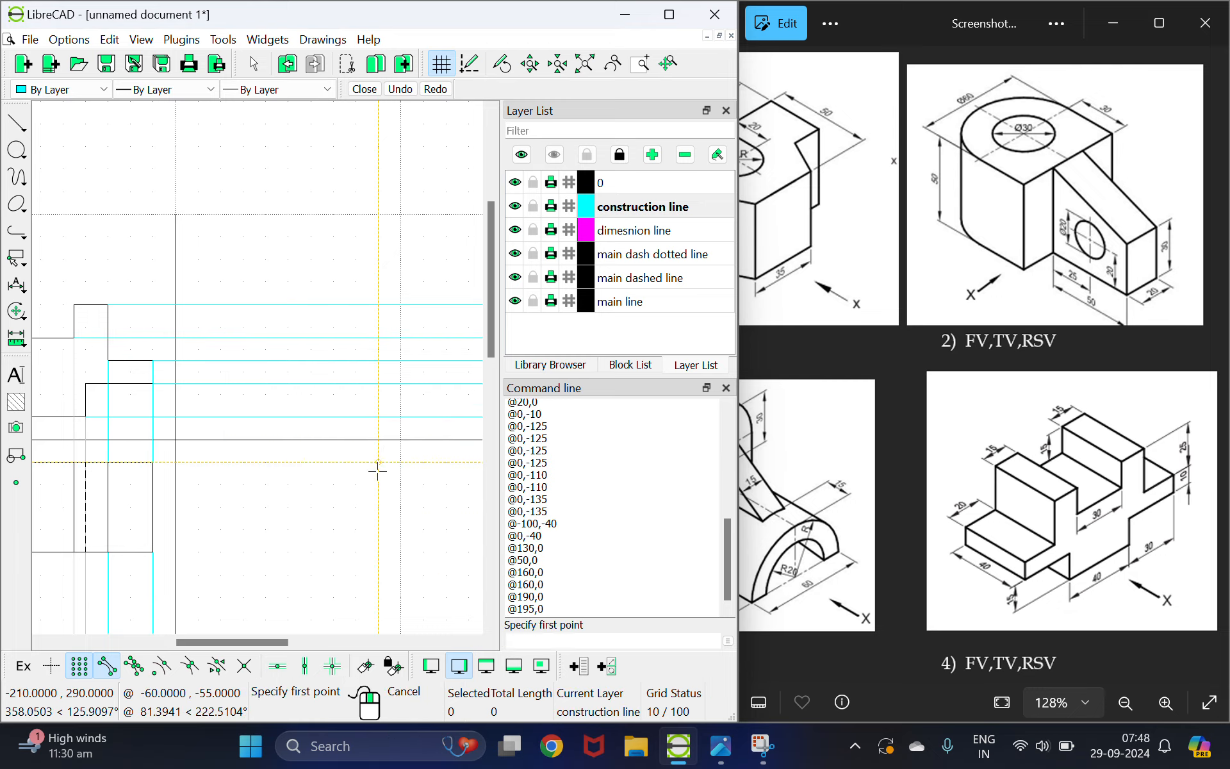
scroll(385, 449, "down", 2)
scroll(253, 458, "up", 3)
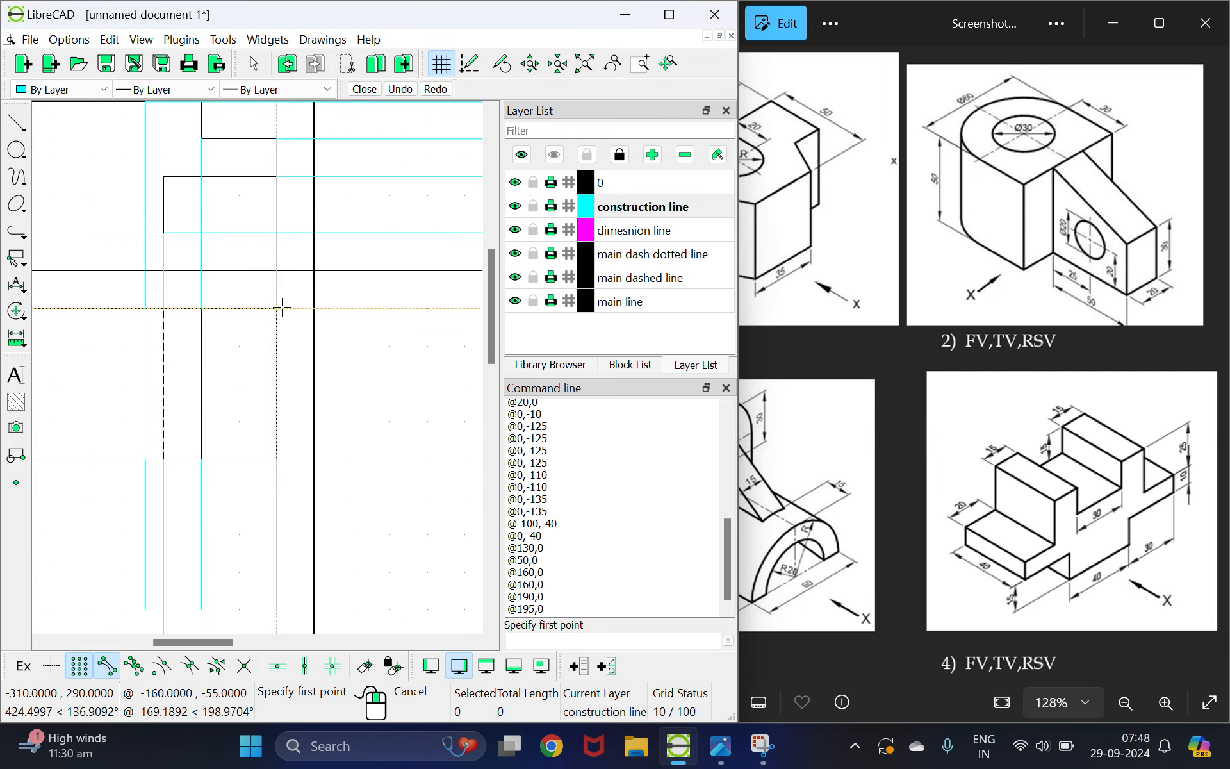
left_click(276, 309)
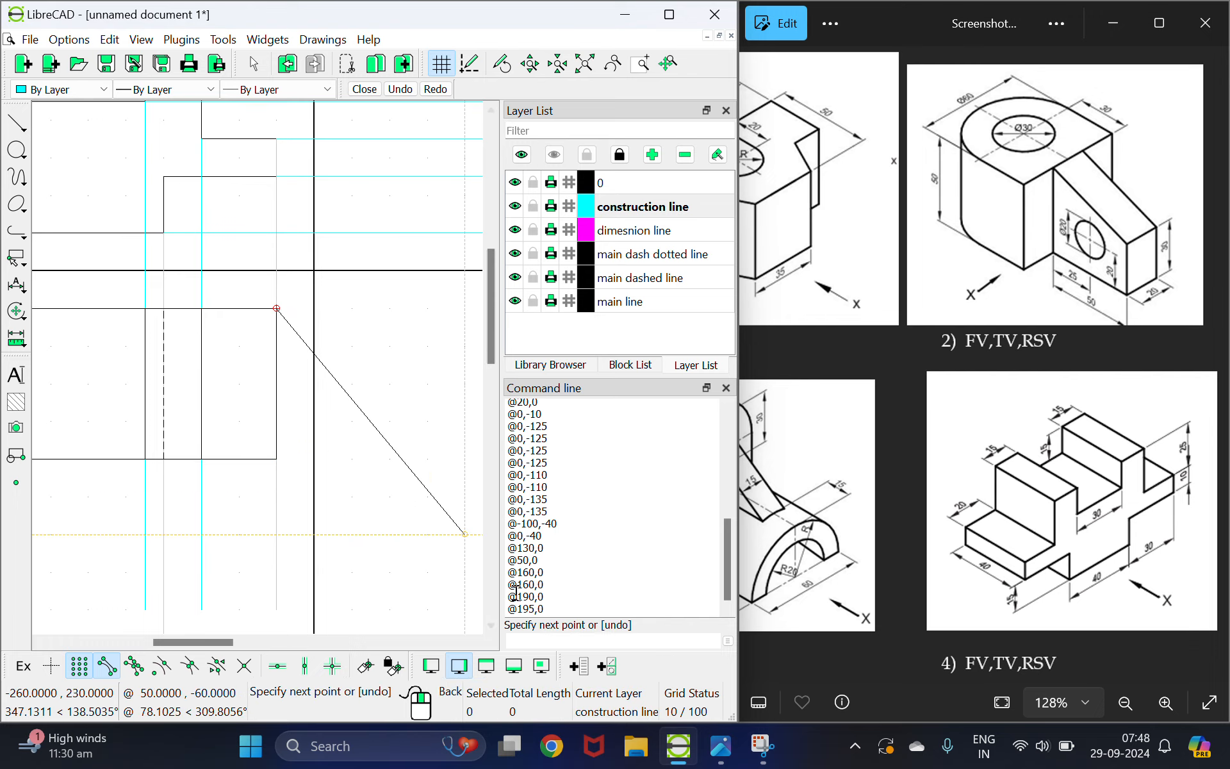
left_click(536, 636)
type("@10,0")
key("Return")
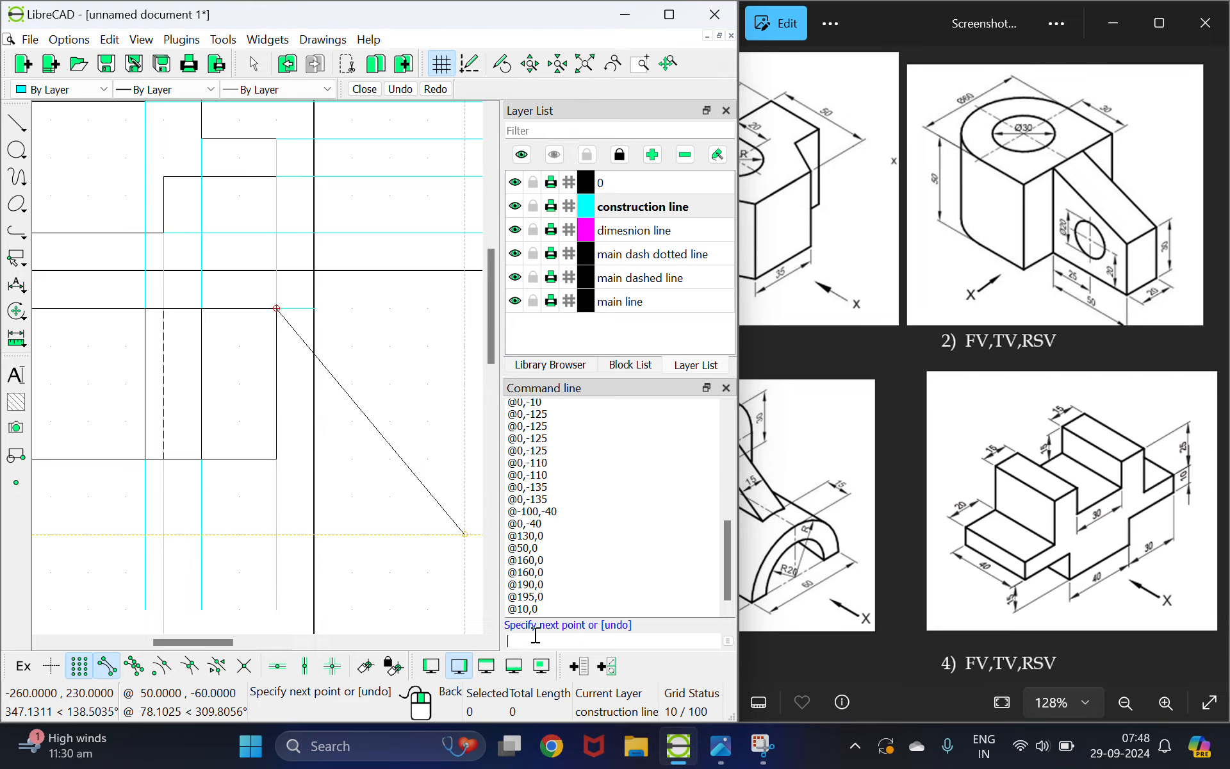
right_click(272, 474)
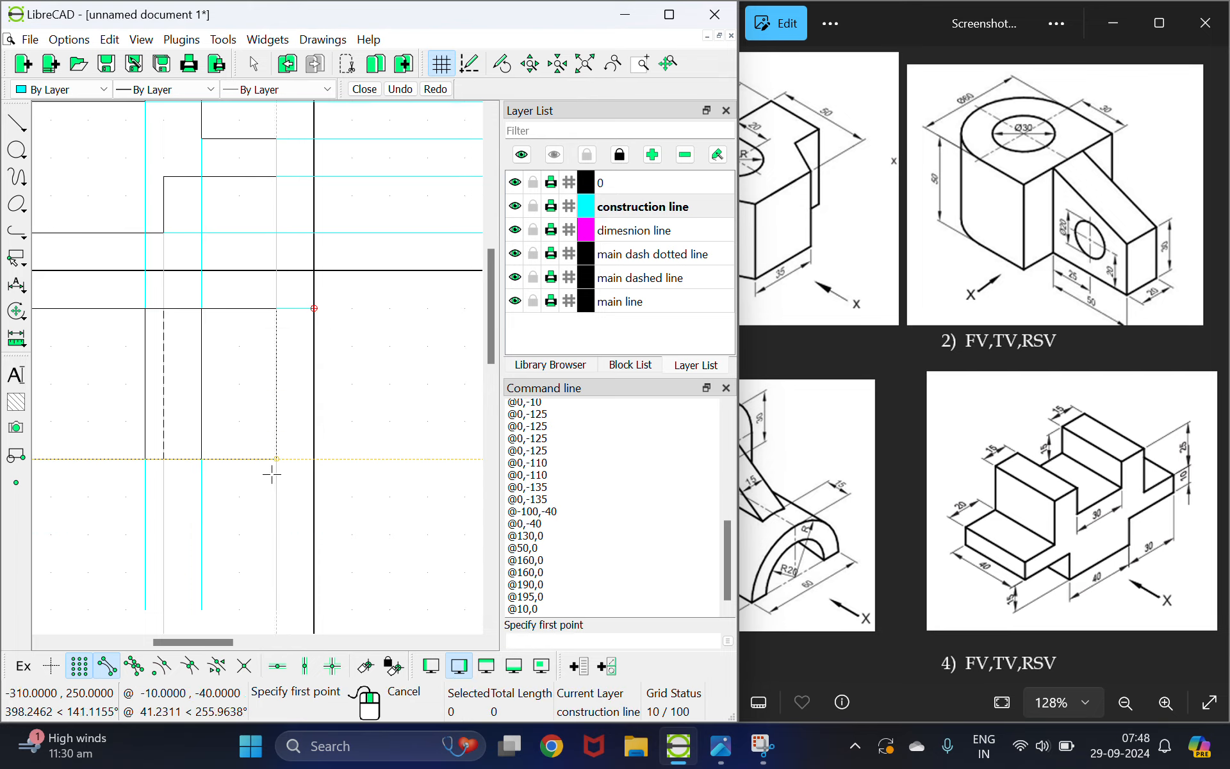
left_click(276, 459)
left_click(546, 647)
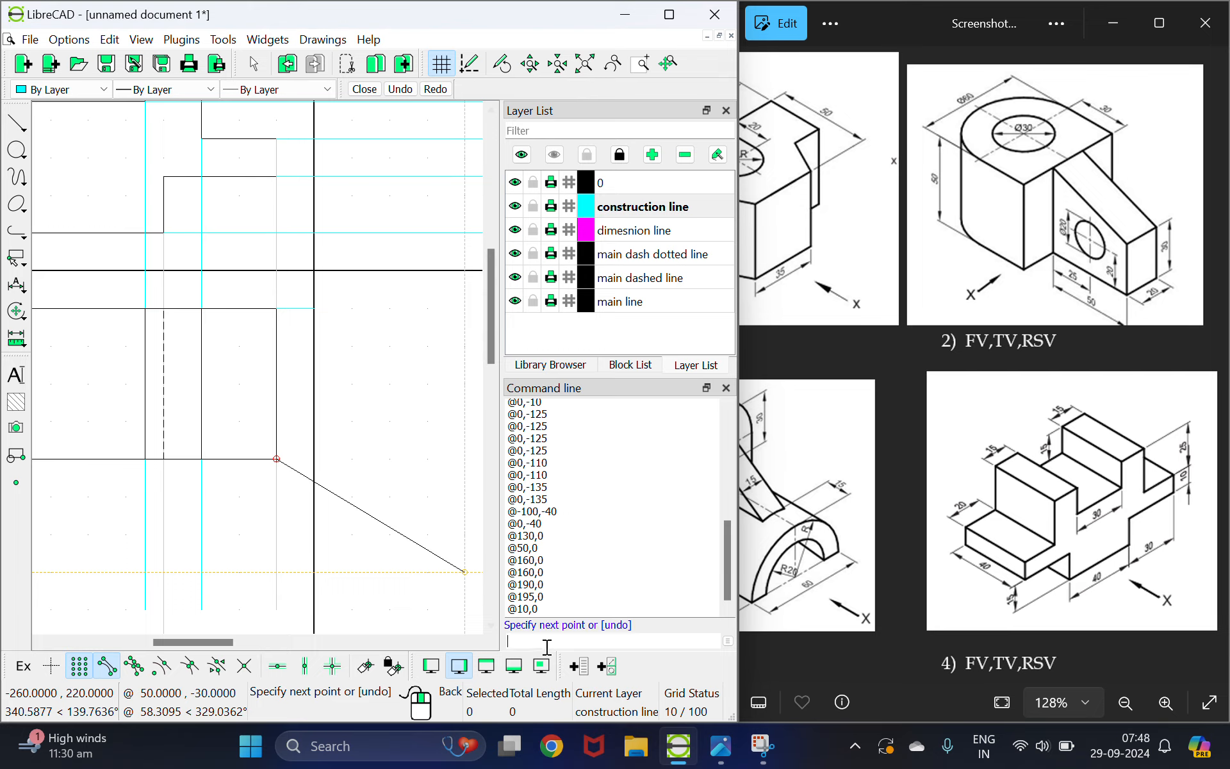
type("@10,0")
key("Return")
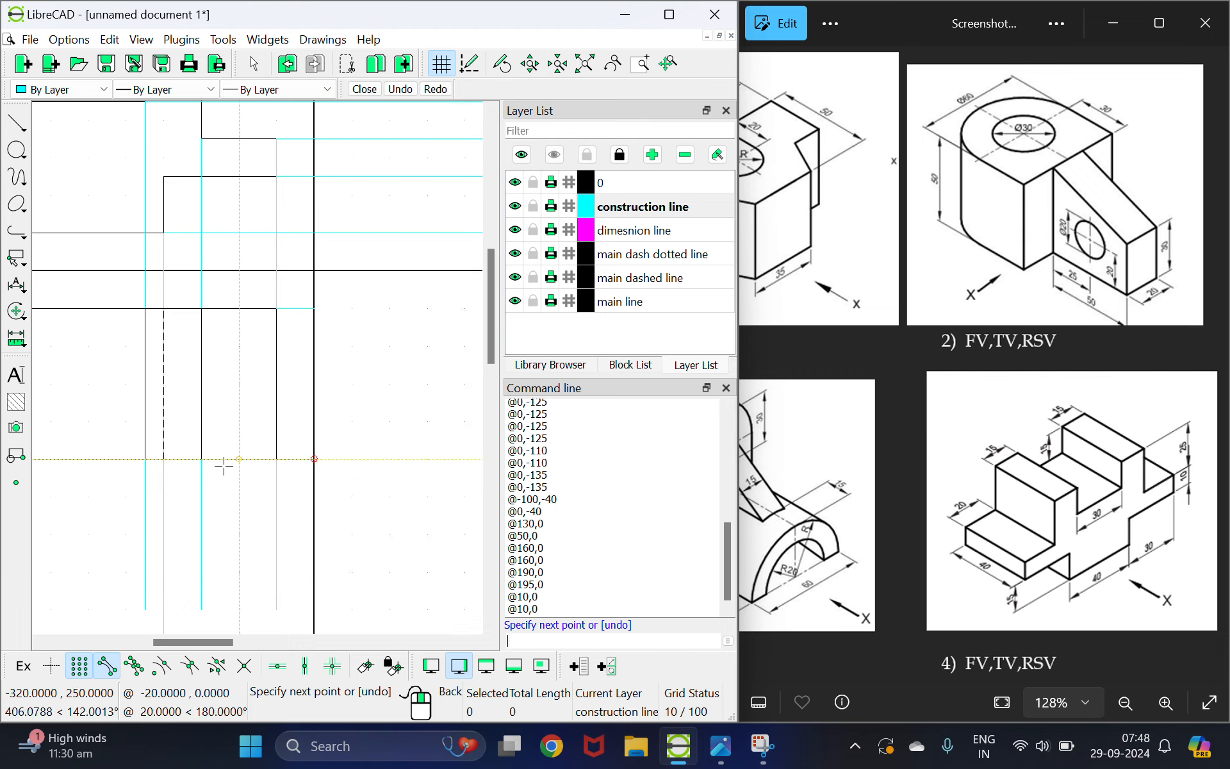
right_click(366, 400)
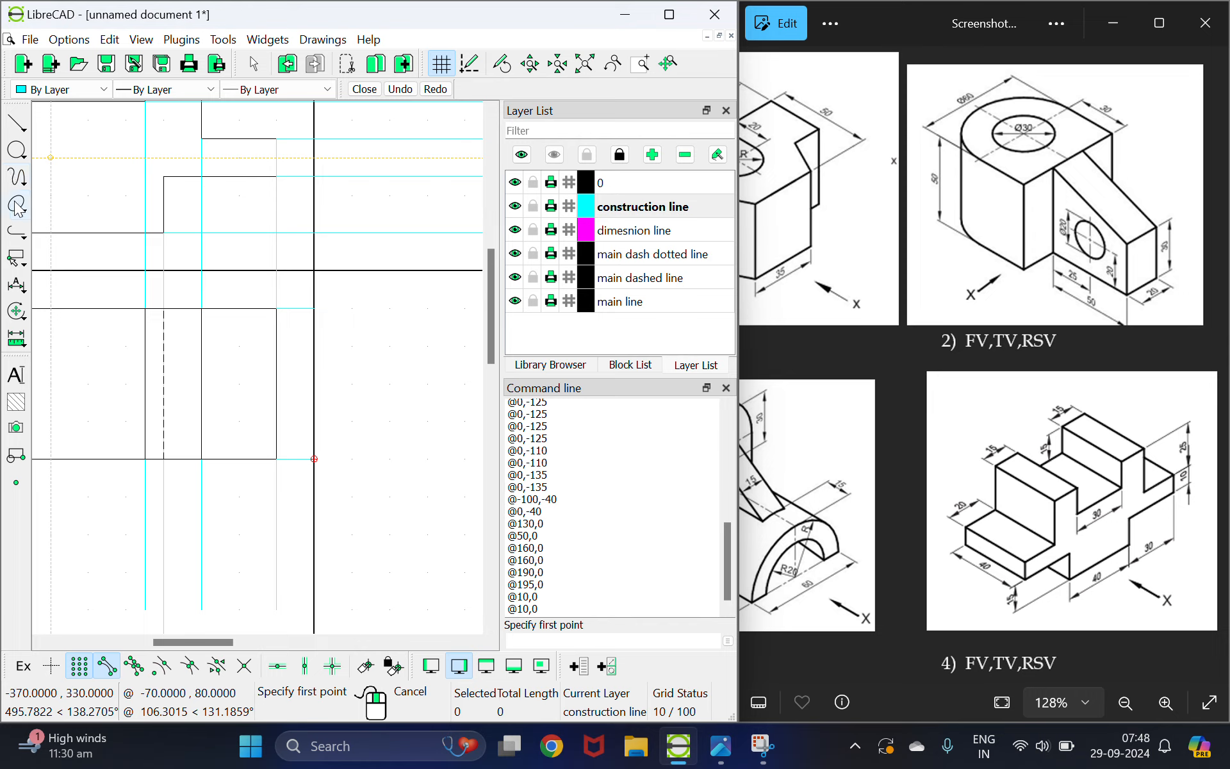
- Draw a construction arc of radius 10 centred on the reference lines' intersection, from 270 to 360 degrees
left_click(30, 183)
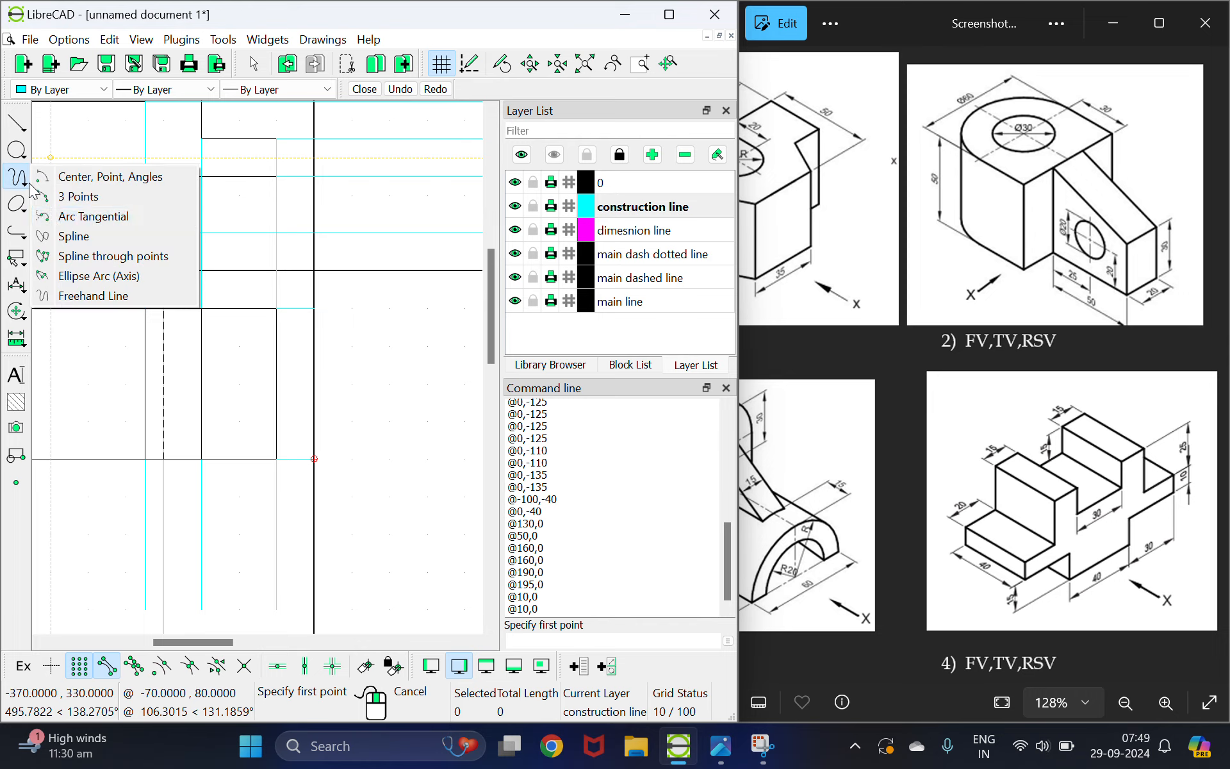
left_click(77, 176)
left_click(314, 271)
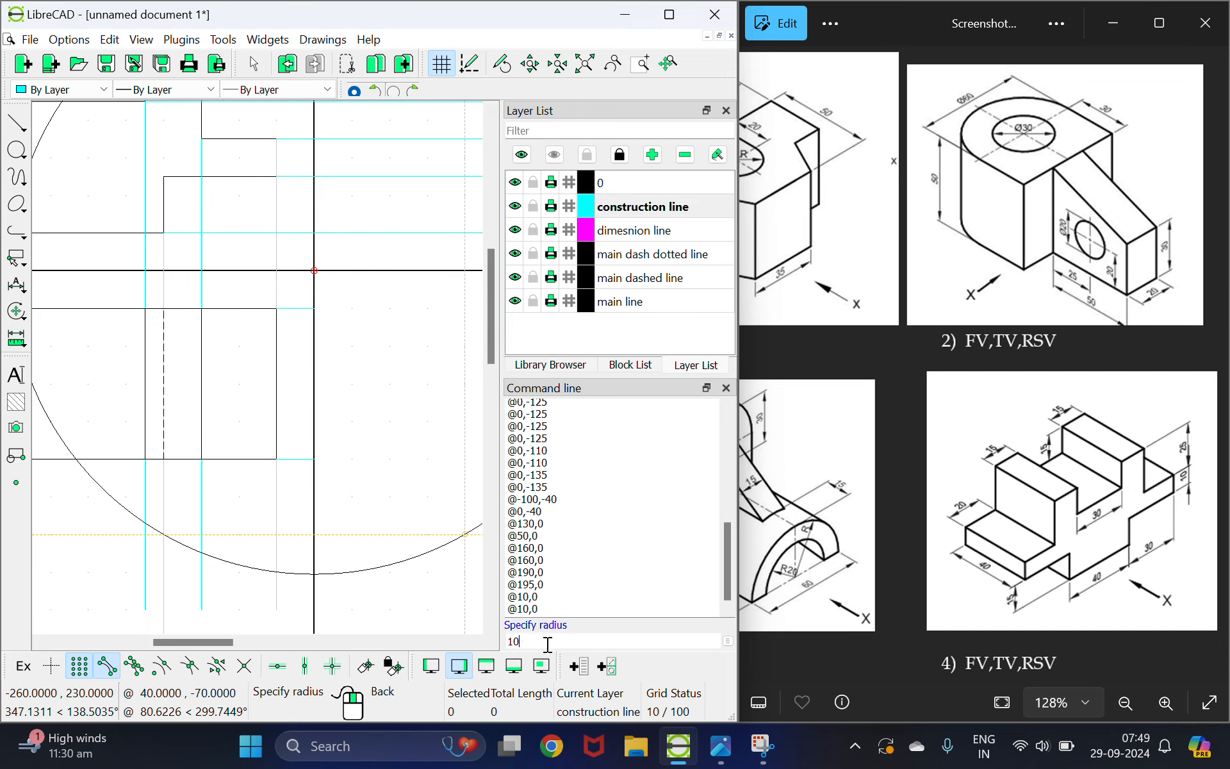
key("Return")
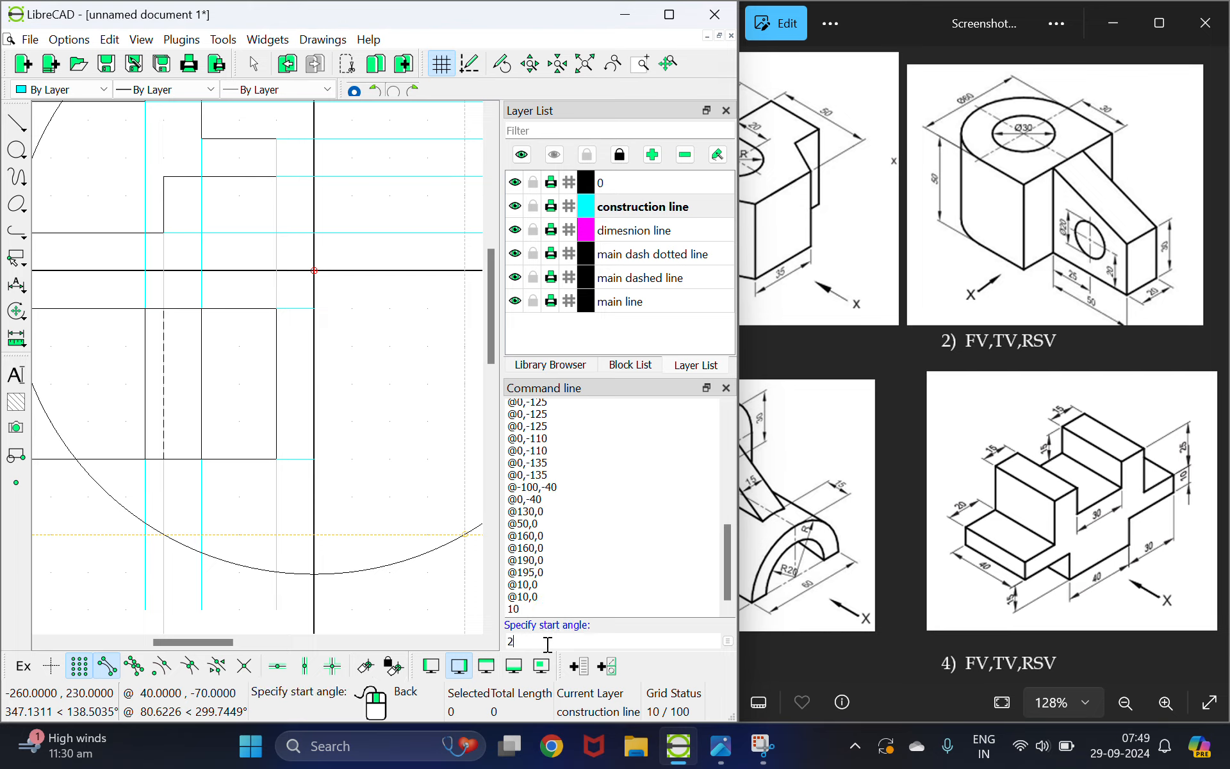
key("Return")
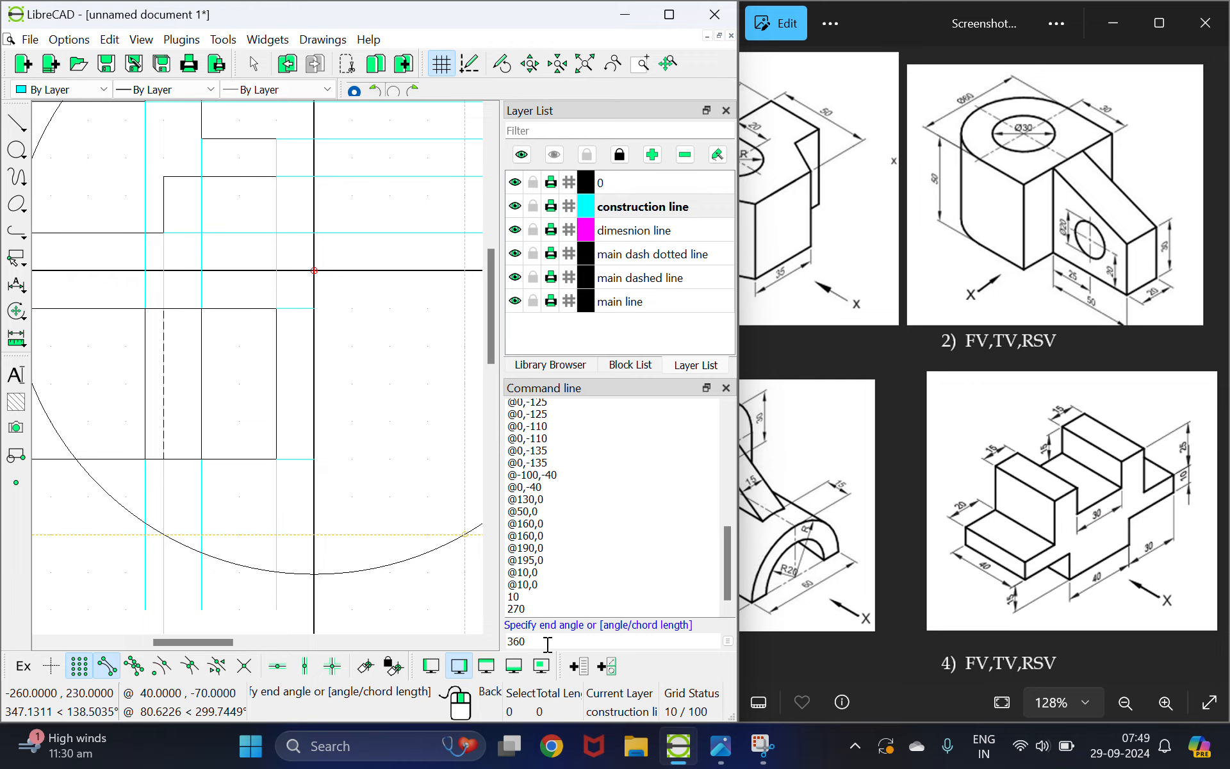
type("360")
key("Return")
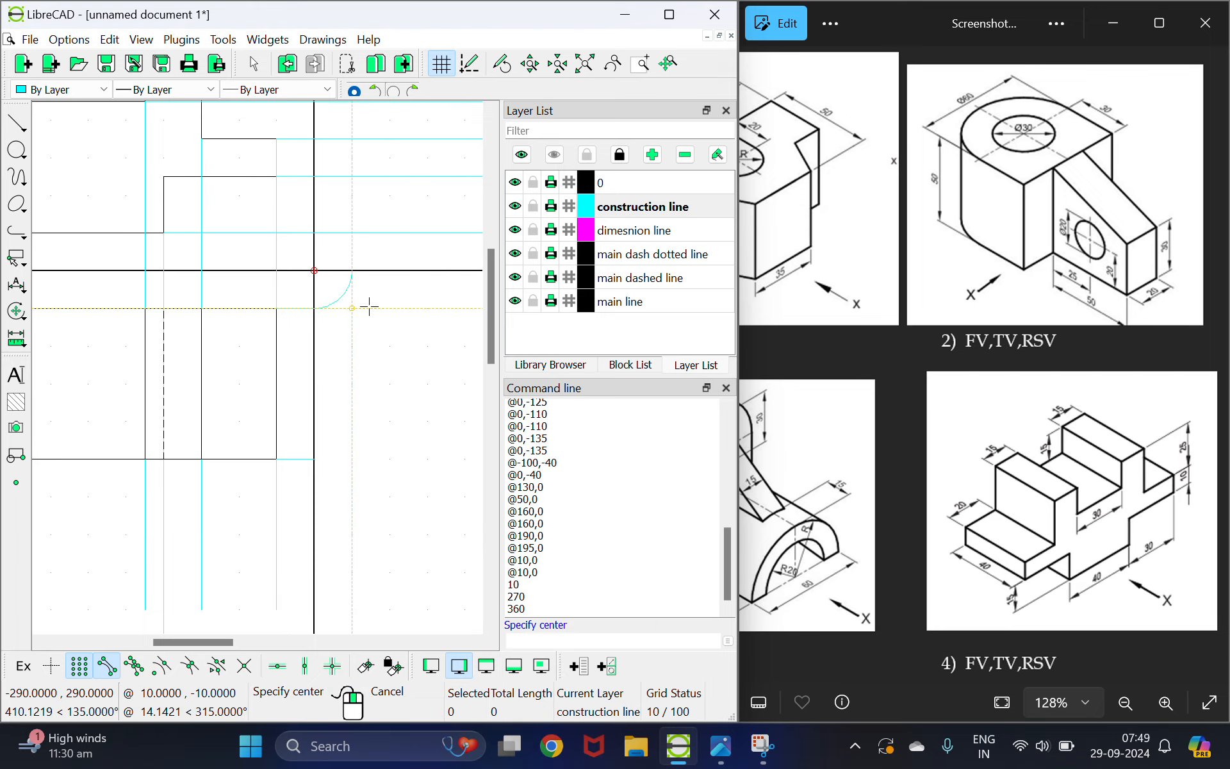
- Add a concentric construction arc of radius 50 from 270 to 360 degrees at the reference lines' intersection
left_click(314, 270)
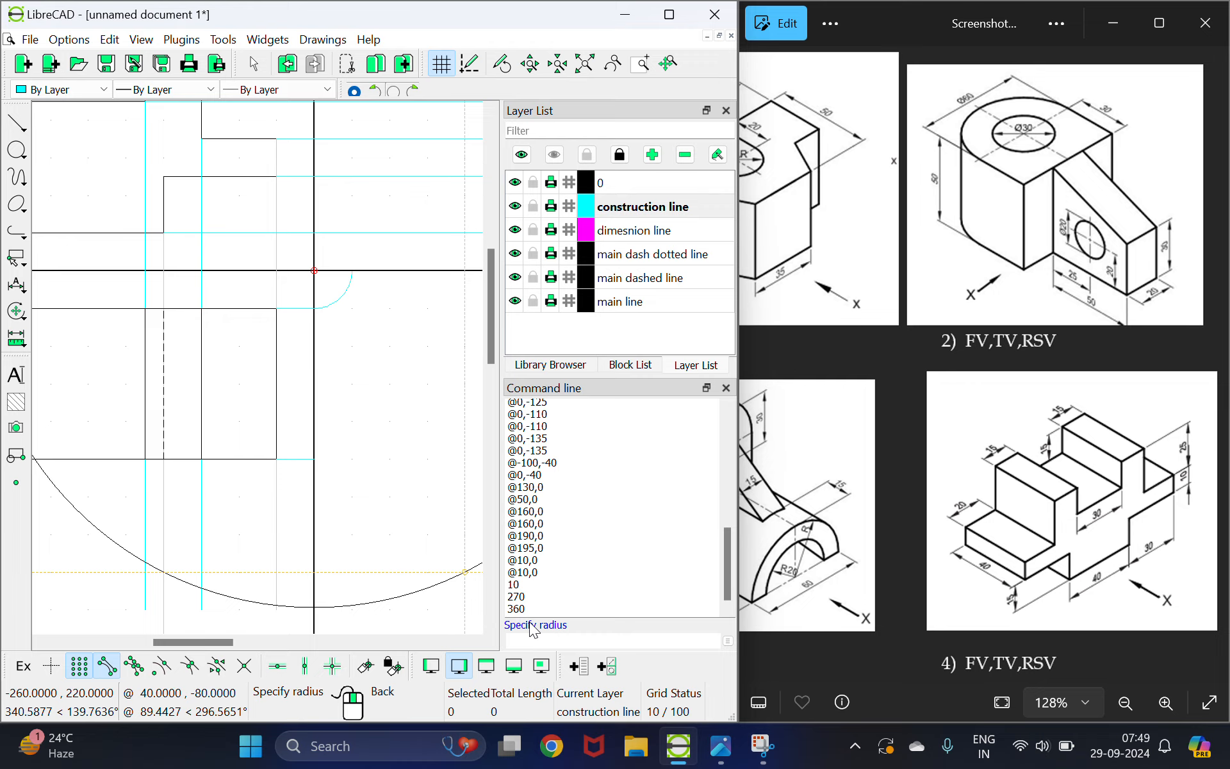
key("Return")
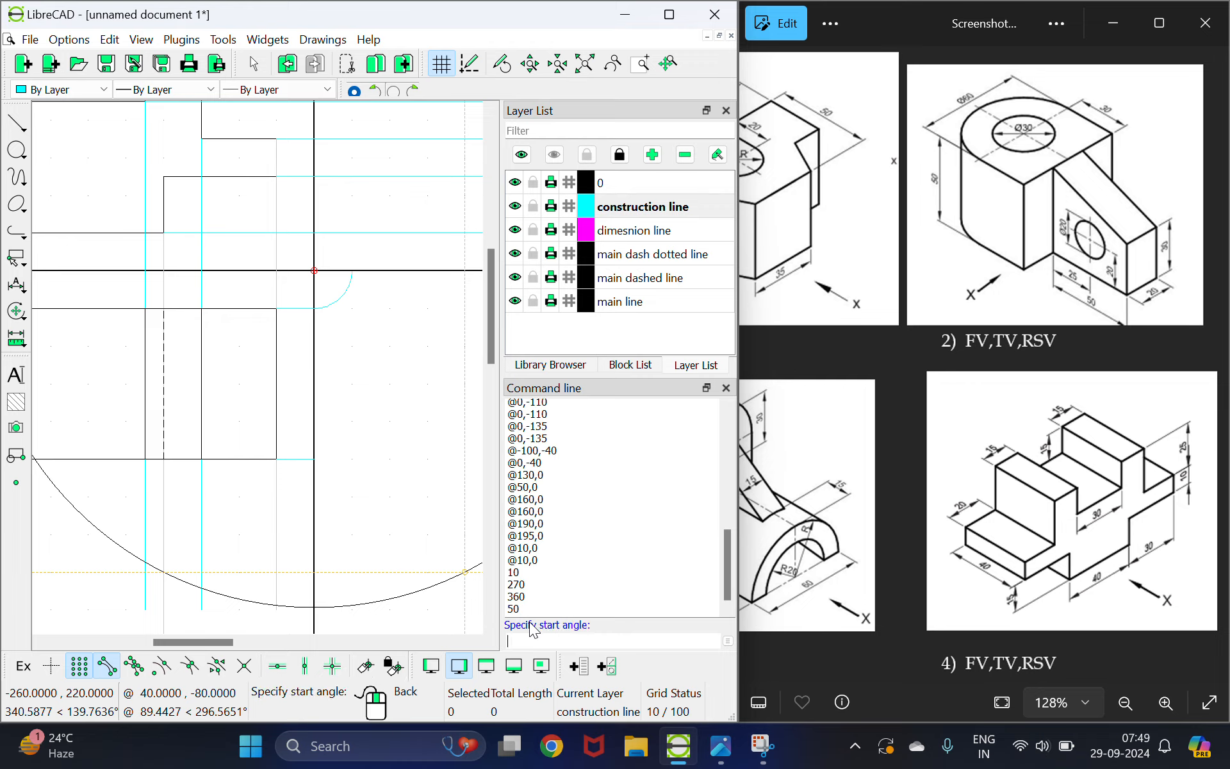
type("270")
key("Return")
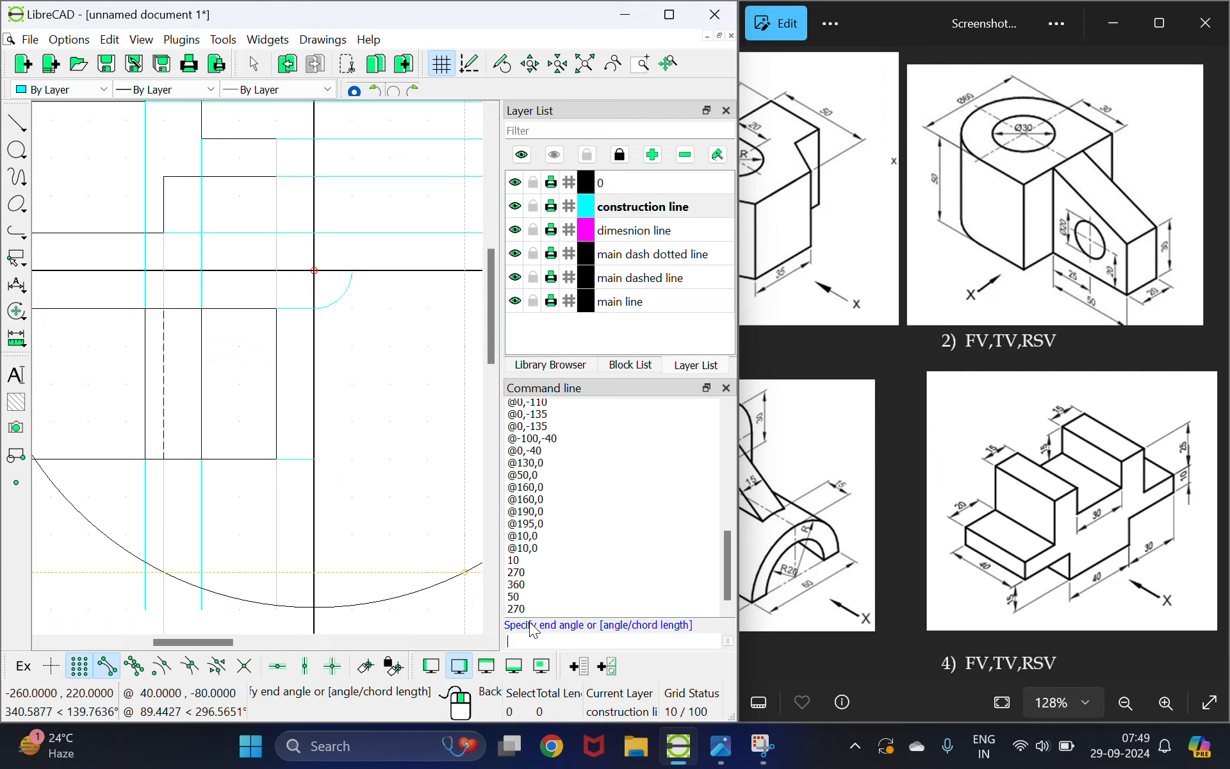
type("360")
key("Return")
scroll(407, 550, "down", 4)
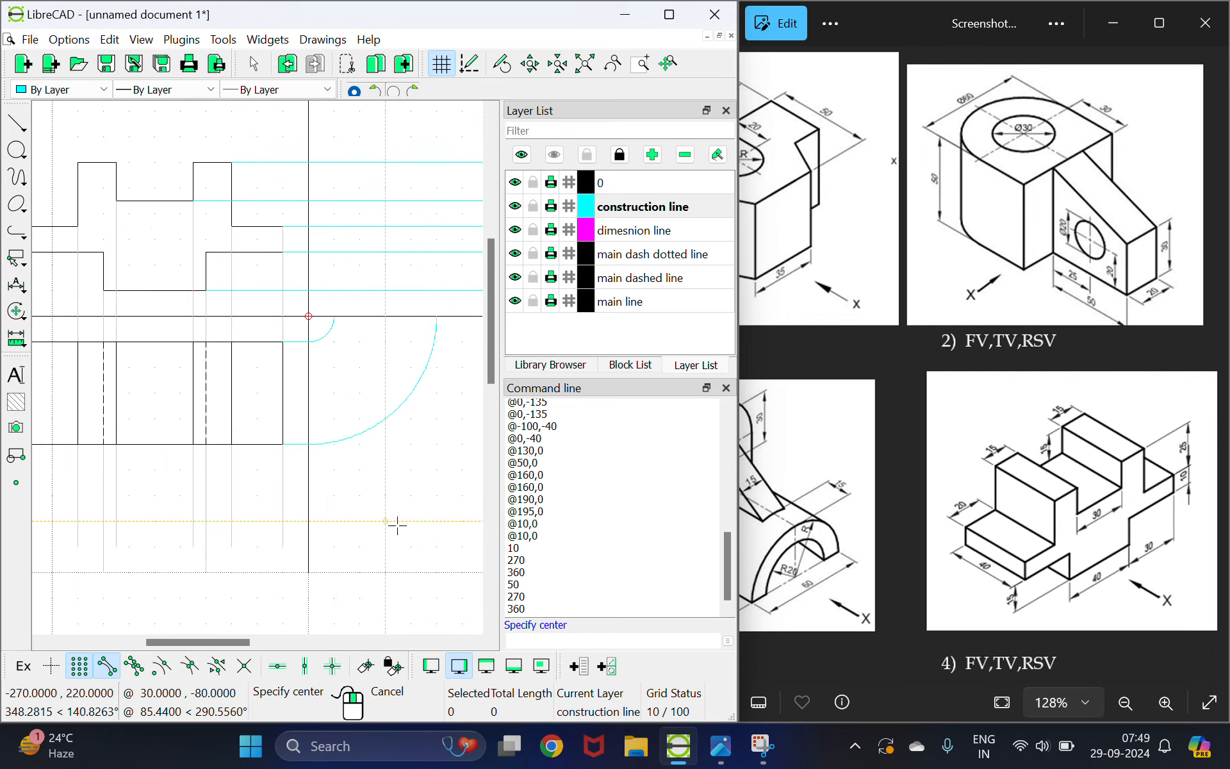
right_click(374, 449)
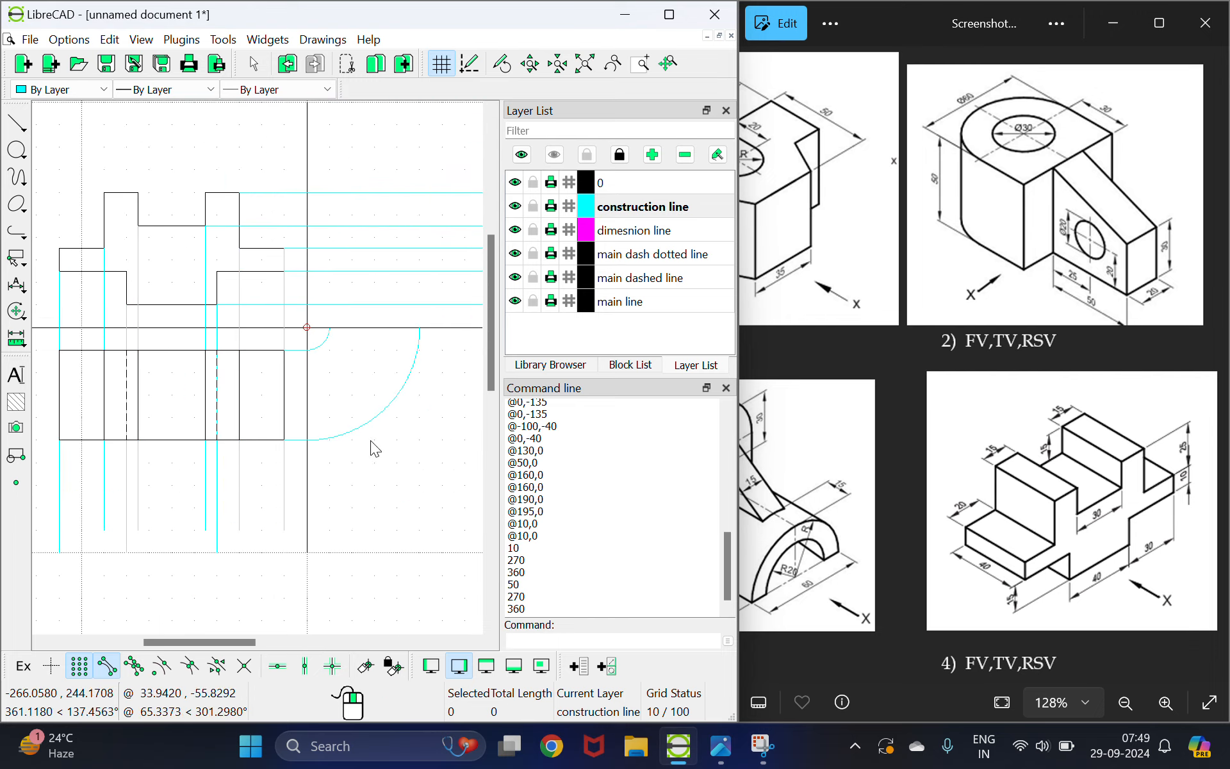
- Draw a vertical two-point construction line from the small arc's end on the horizontal reference line to @0,100
left_click(16, 122)
left_click(64, 118)
scroll(365, 359, "up", 4)
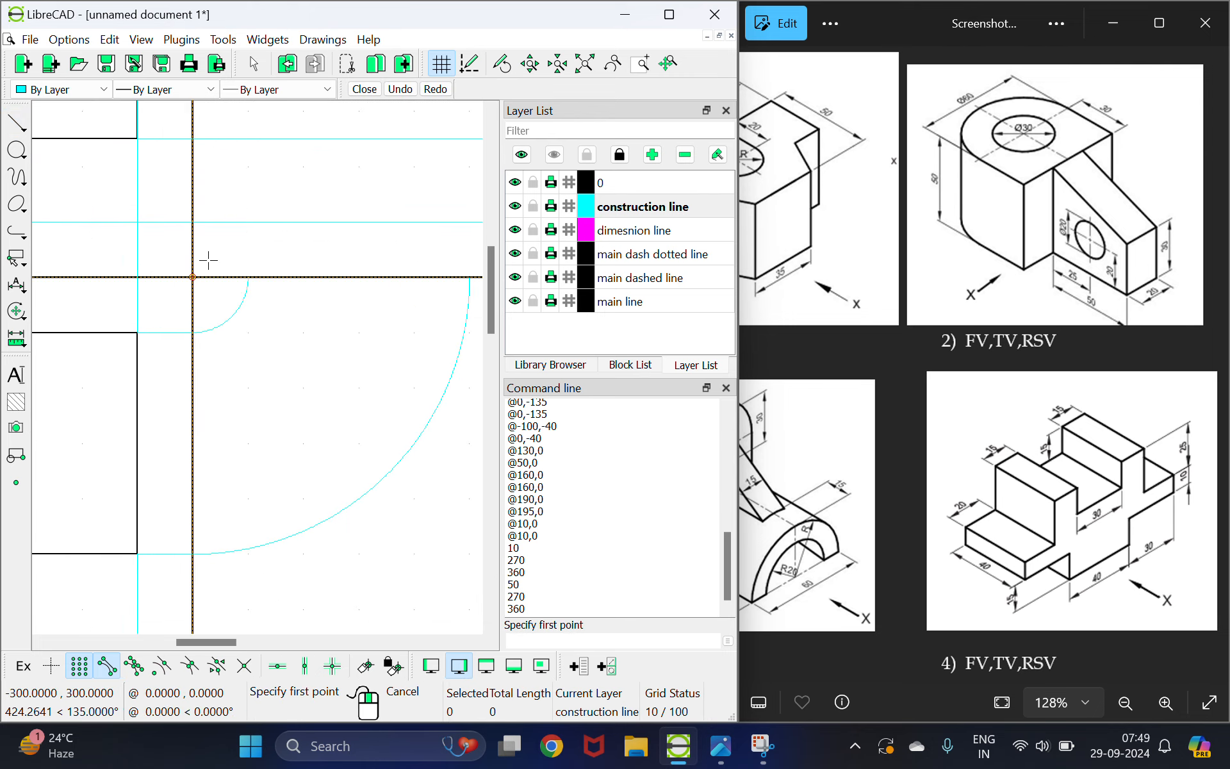
left_click(247, 277)
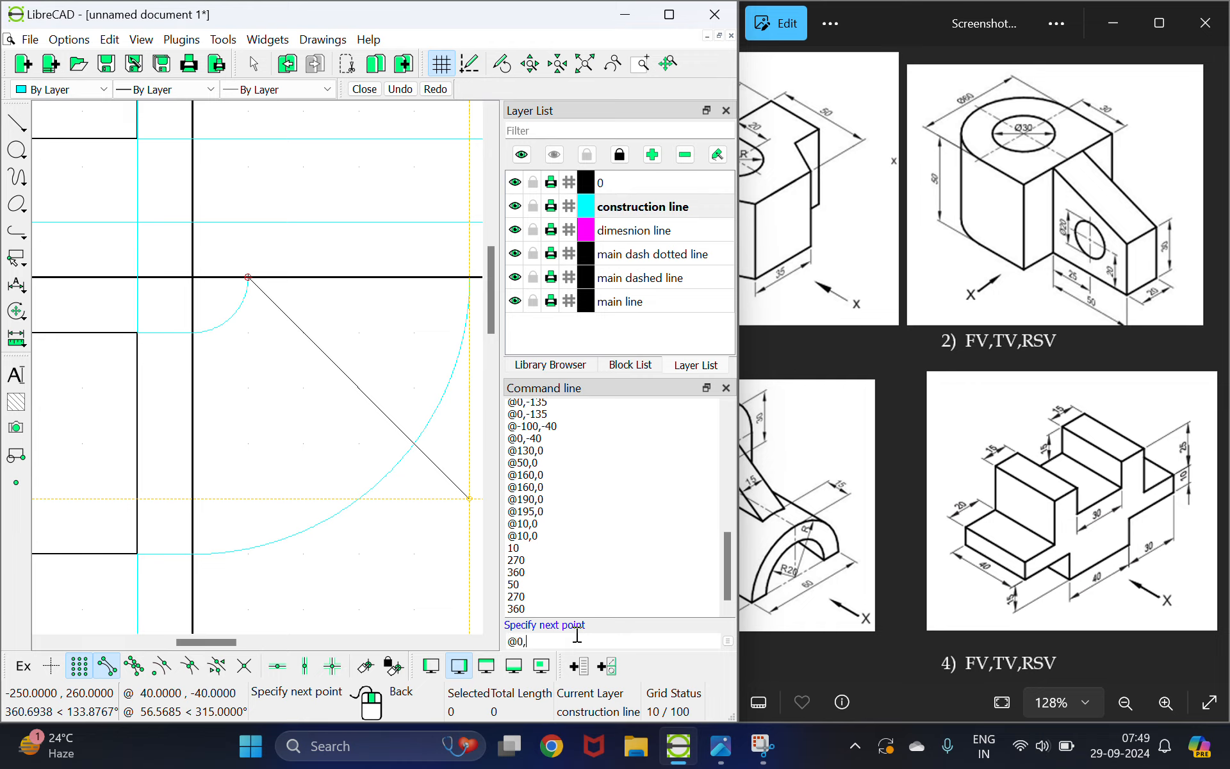
key("Return")
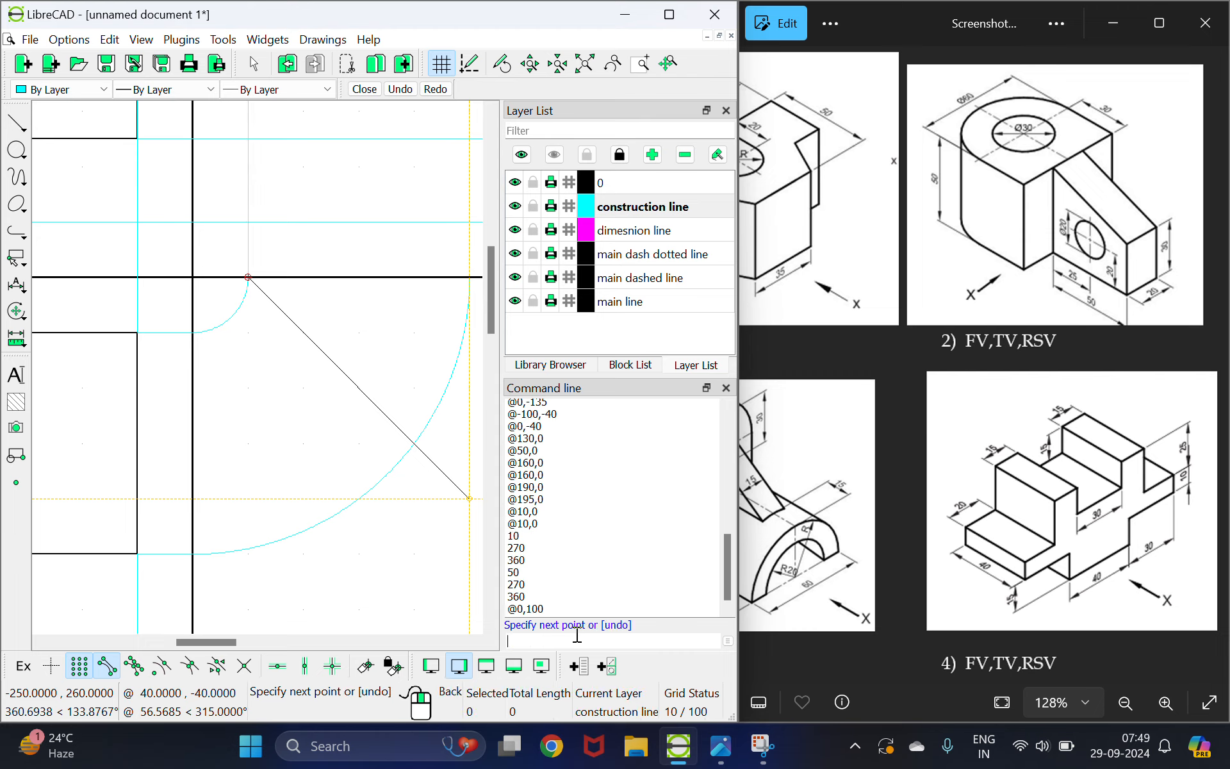
scroll(289, 359, "down", 4)
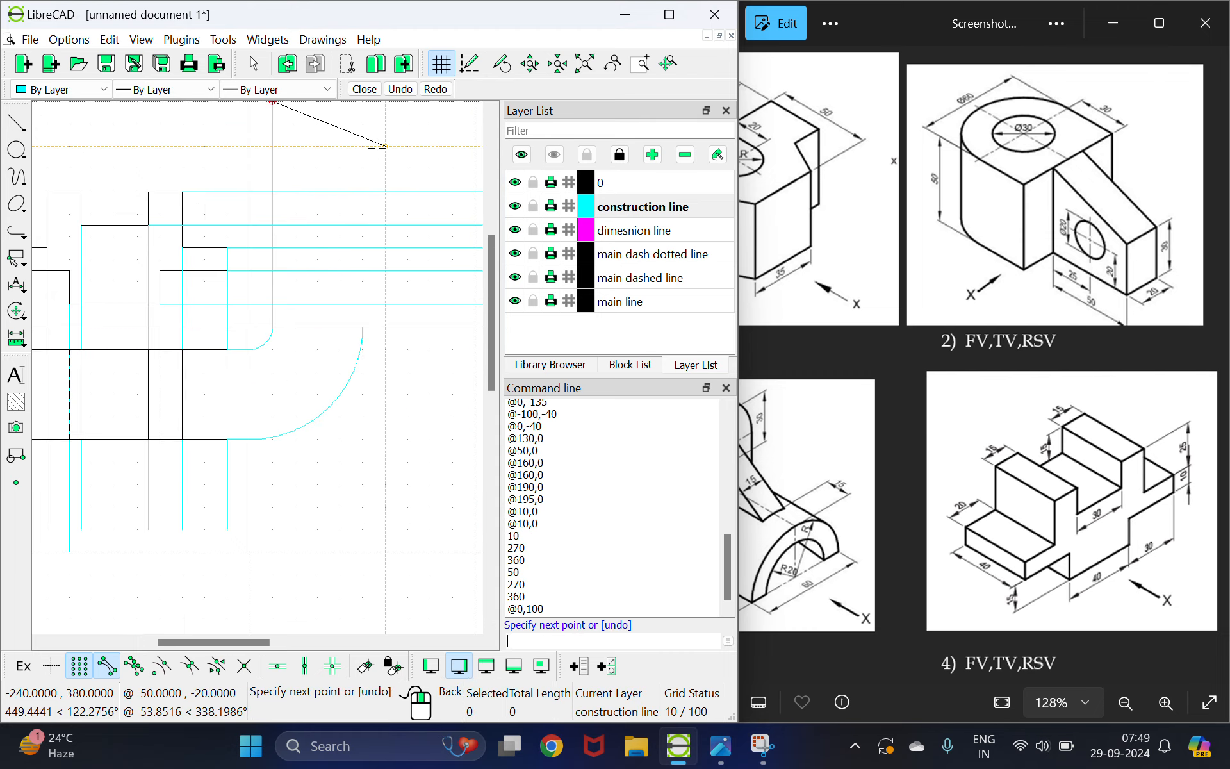
right_click(408, 227)
- Draw a vertical construction line from the large arc's end on the horizontal reference line to @0,100
scroll(343, 343, "up", 3)
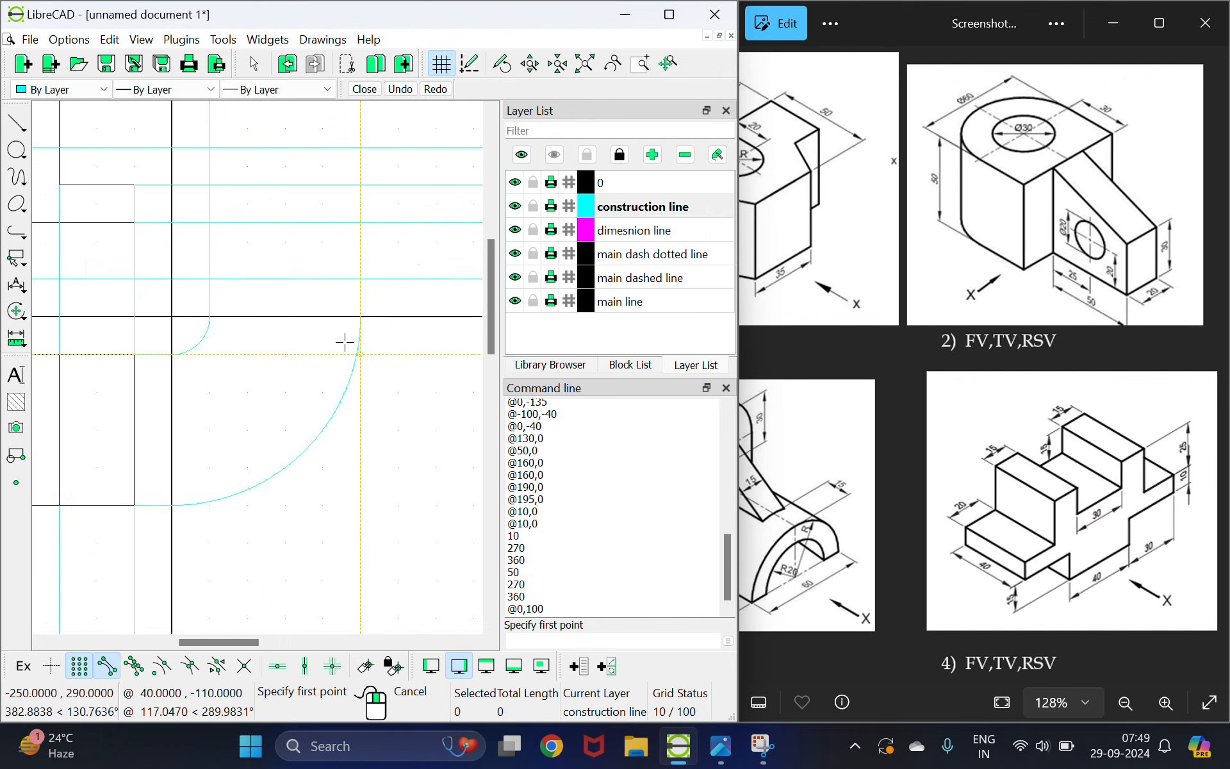
left_click(356, 310)
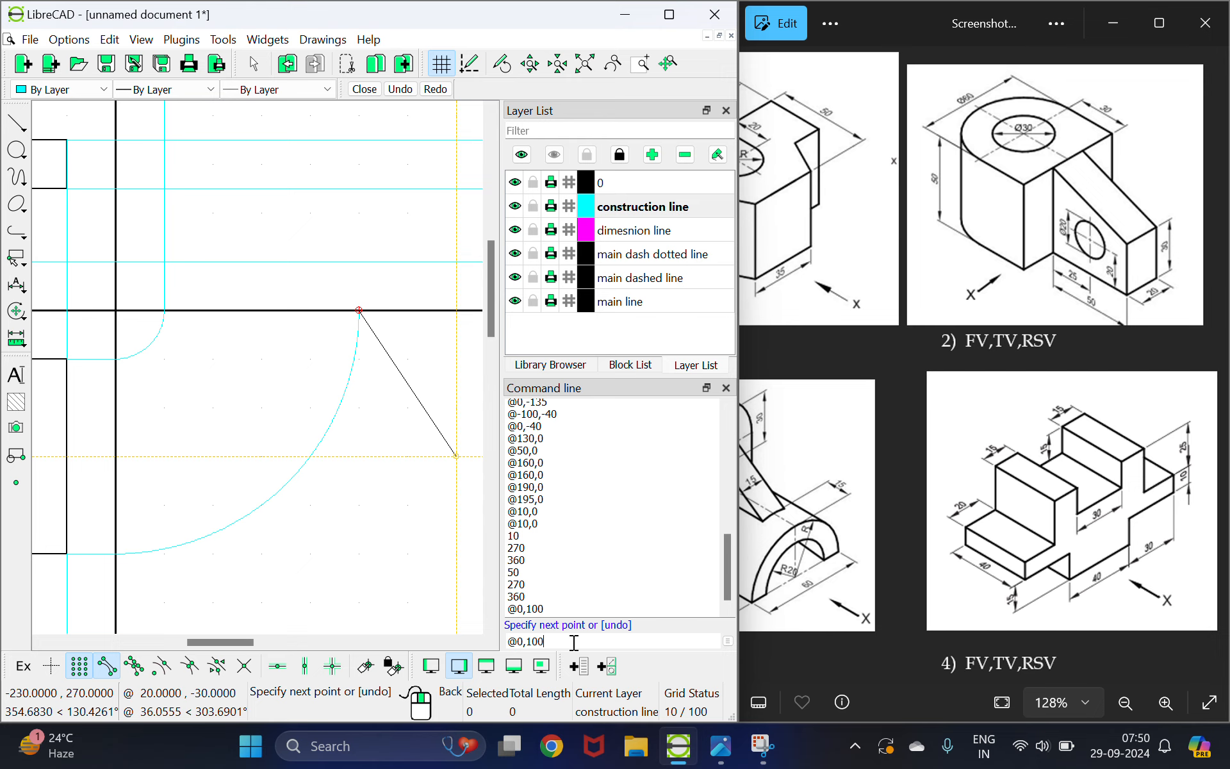
key("Return")
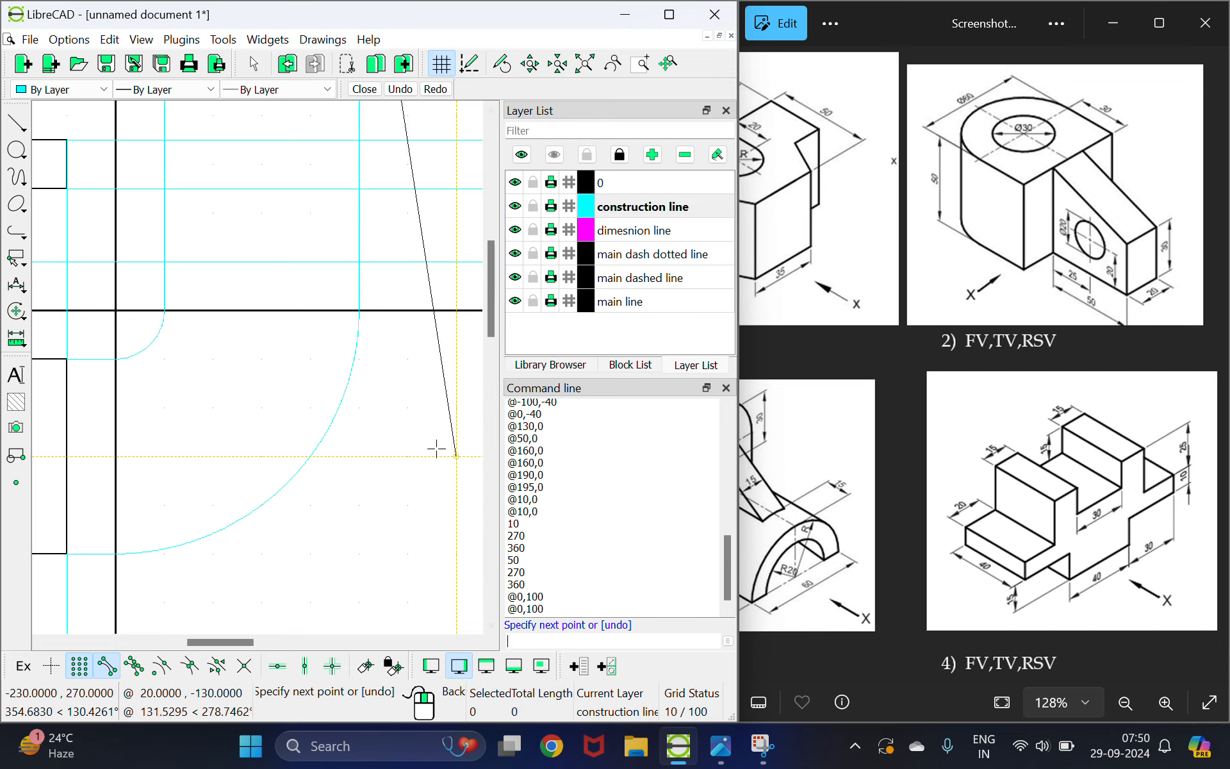
scroll(316, 337, "down", 3)
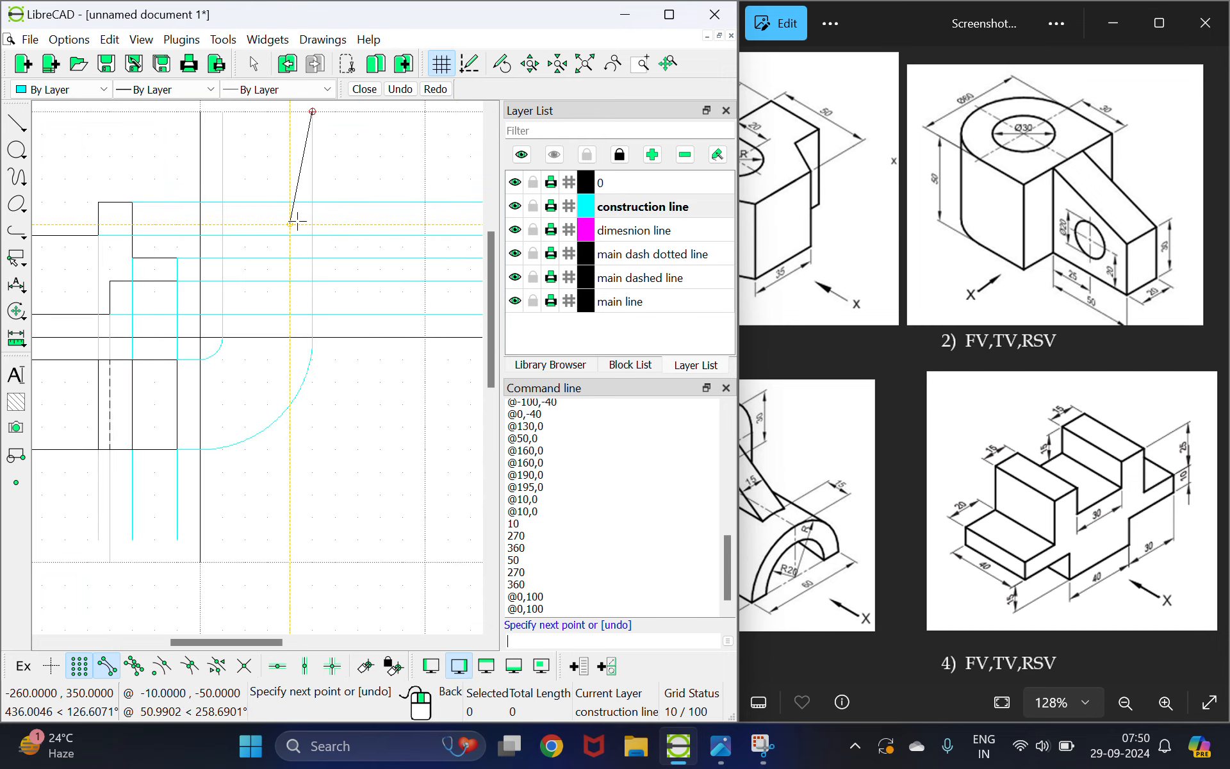
right_click(274, 223)
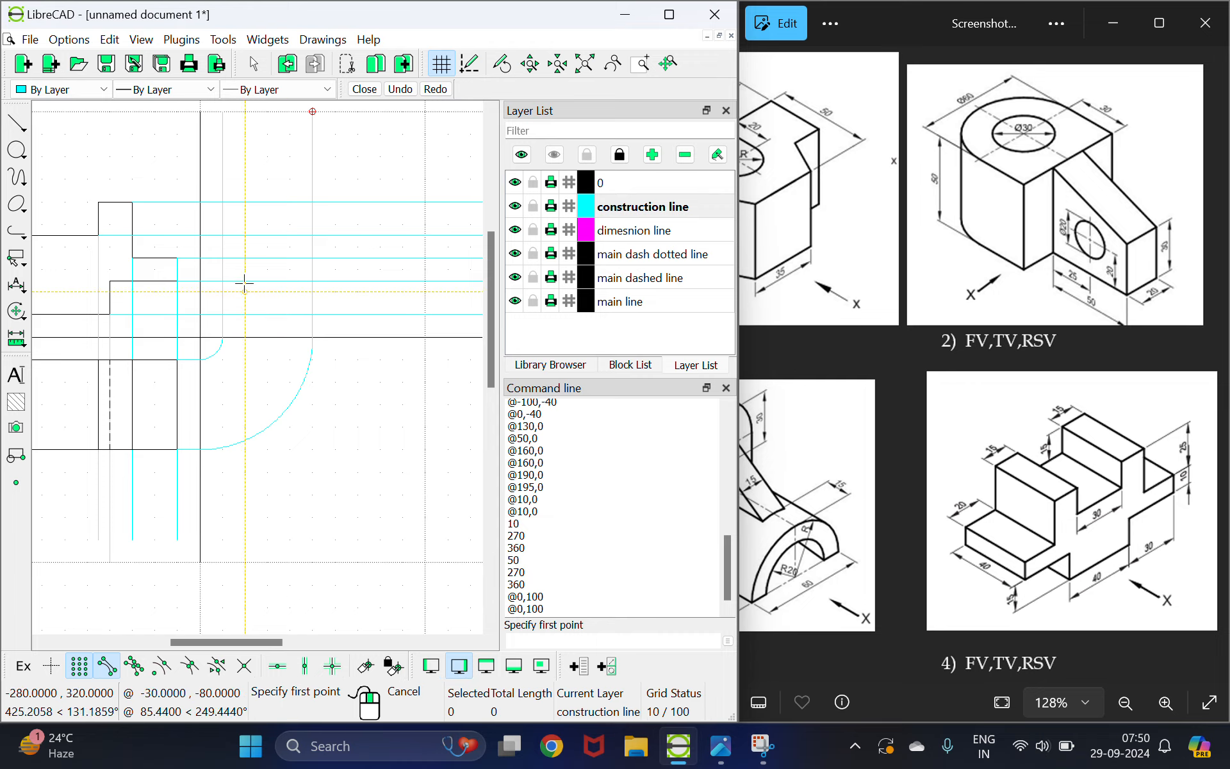
left_click(29, 128)
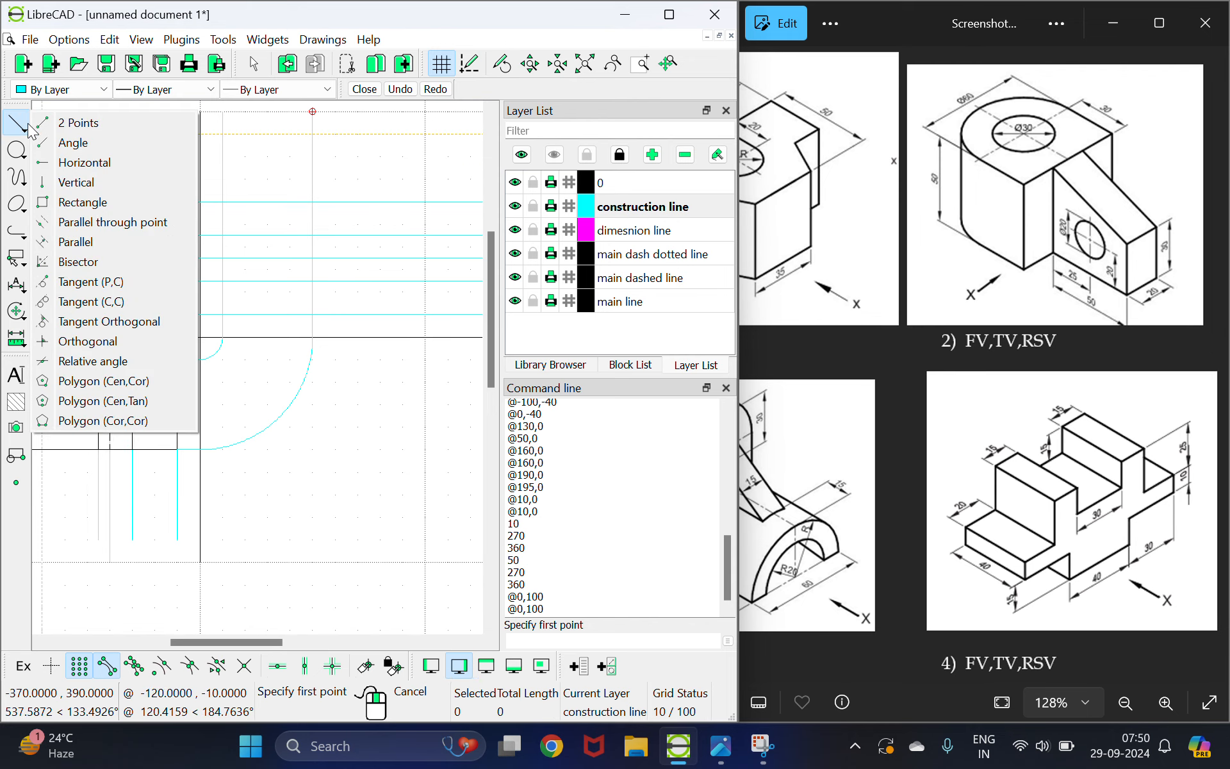
left_click(71, 201)
left_click(221, 314)
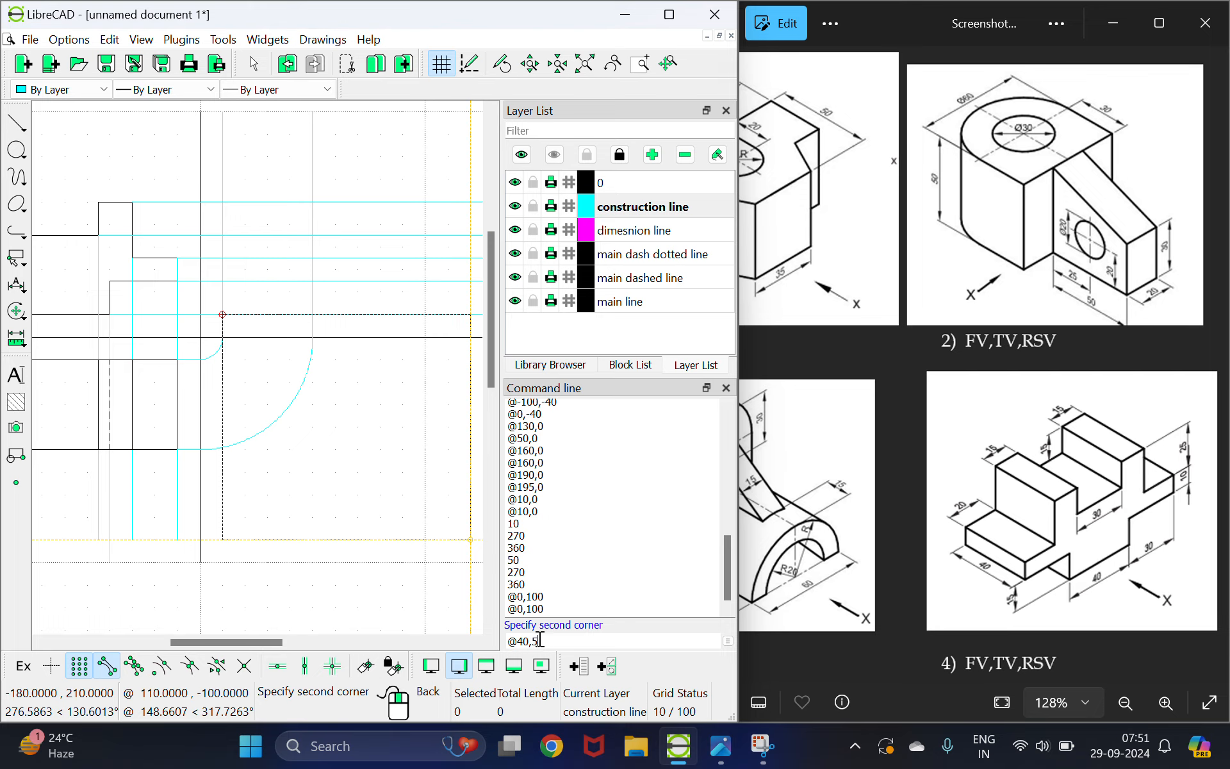
key("Return")
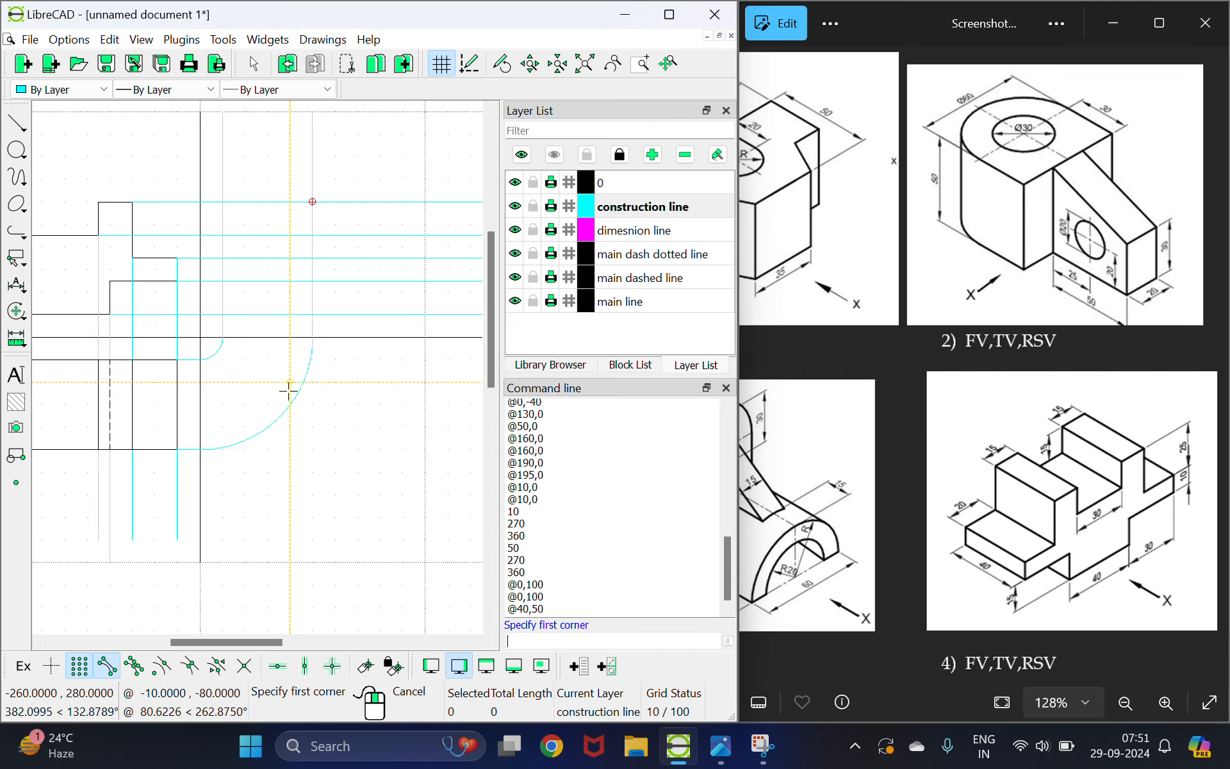
left_click(221, 314)
left_click(630, 301)
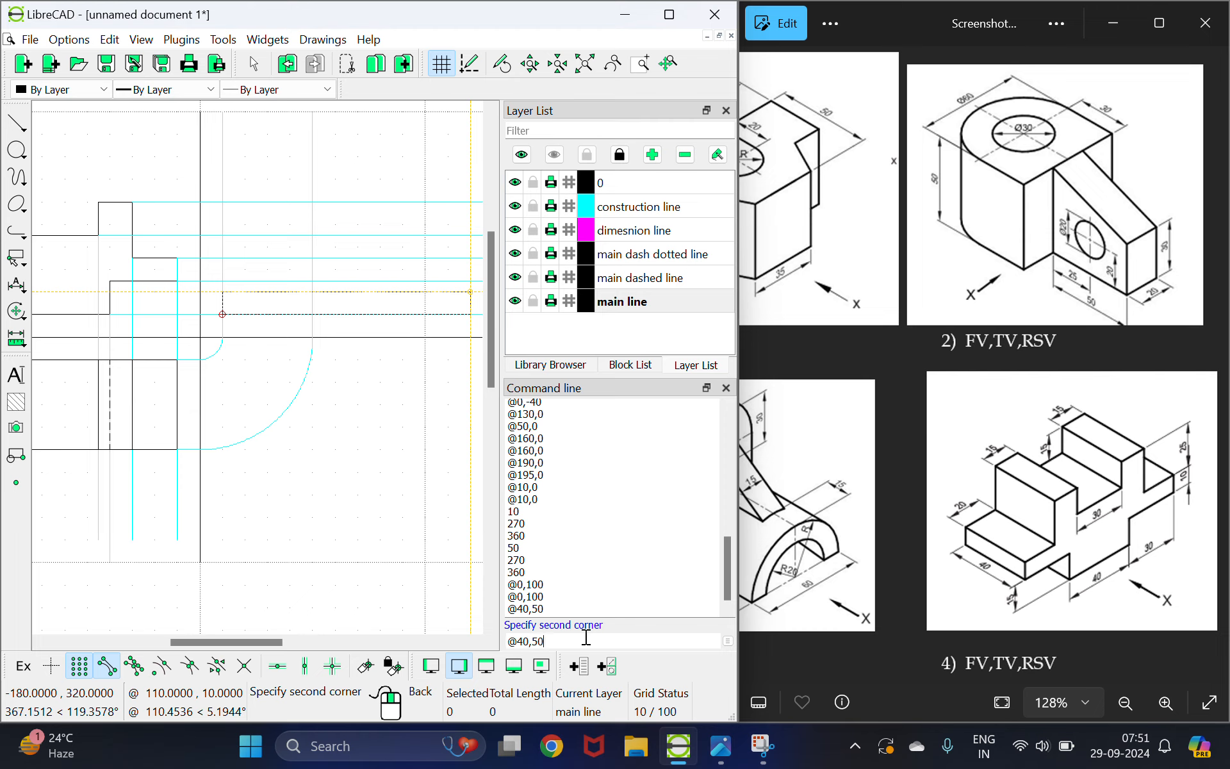
key("Return")
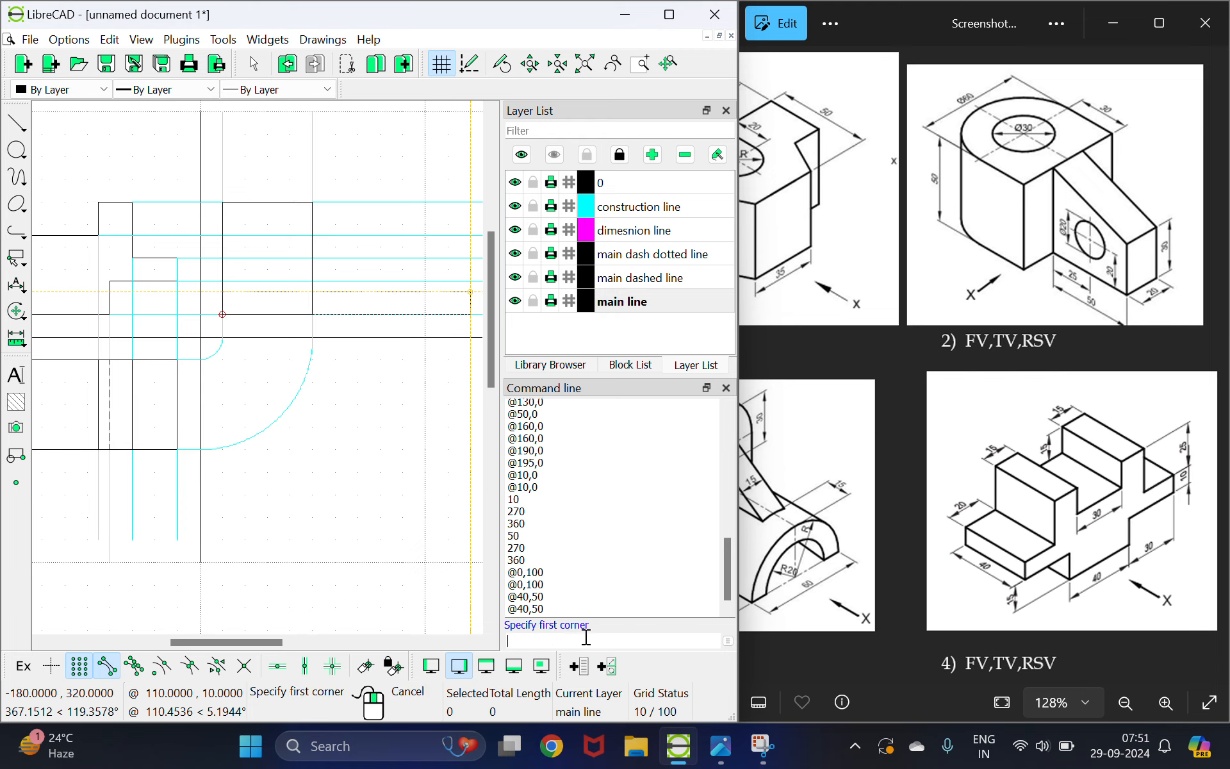
right_click(349, 480)
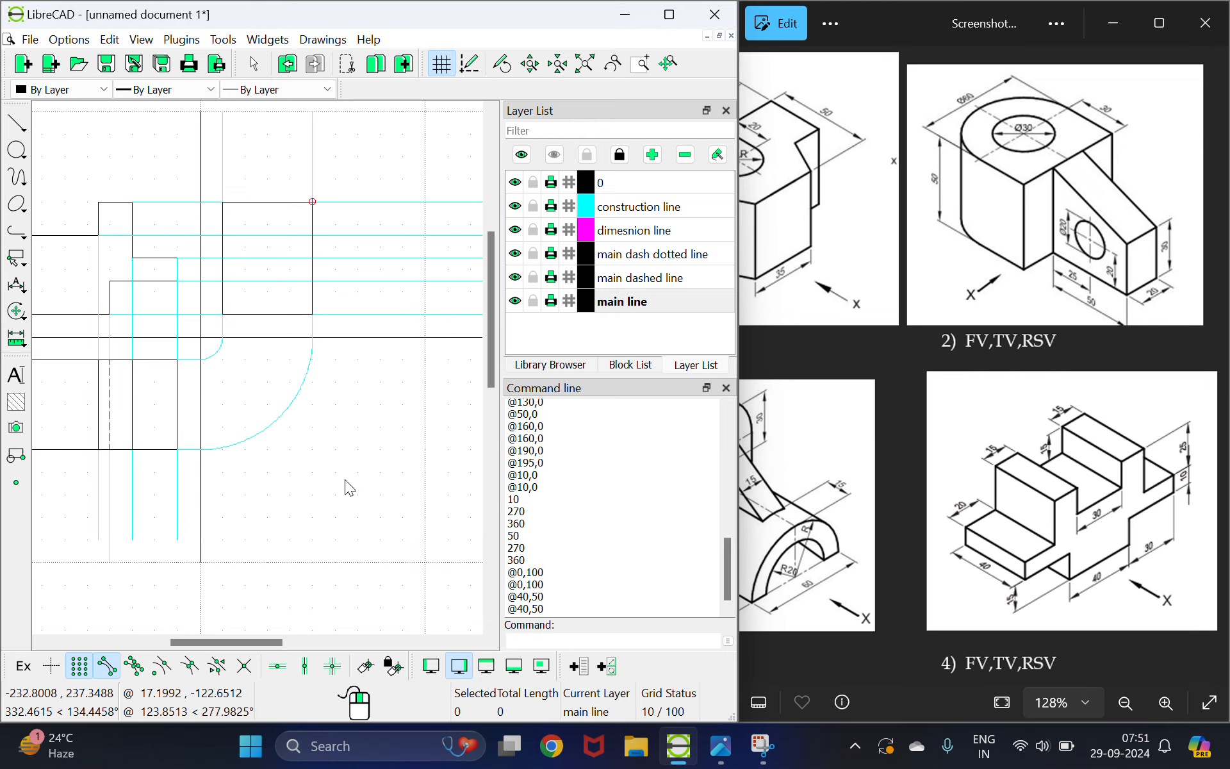
- Add a parallel line on the main dashed line layer, 15 below the right side view's top edge
scroll(279, 241, "up", 4)
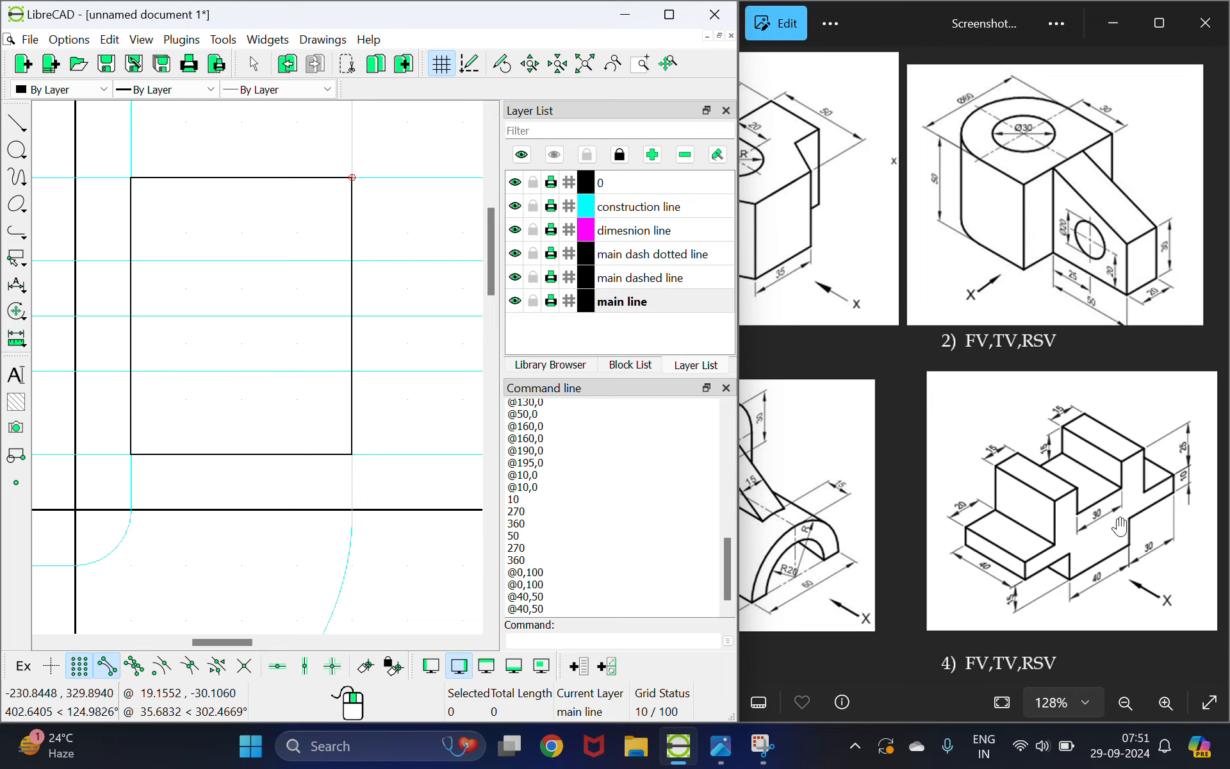
scroll(1117, 525, "down", 2)
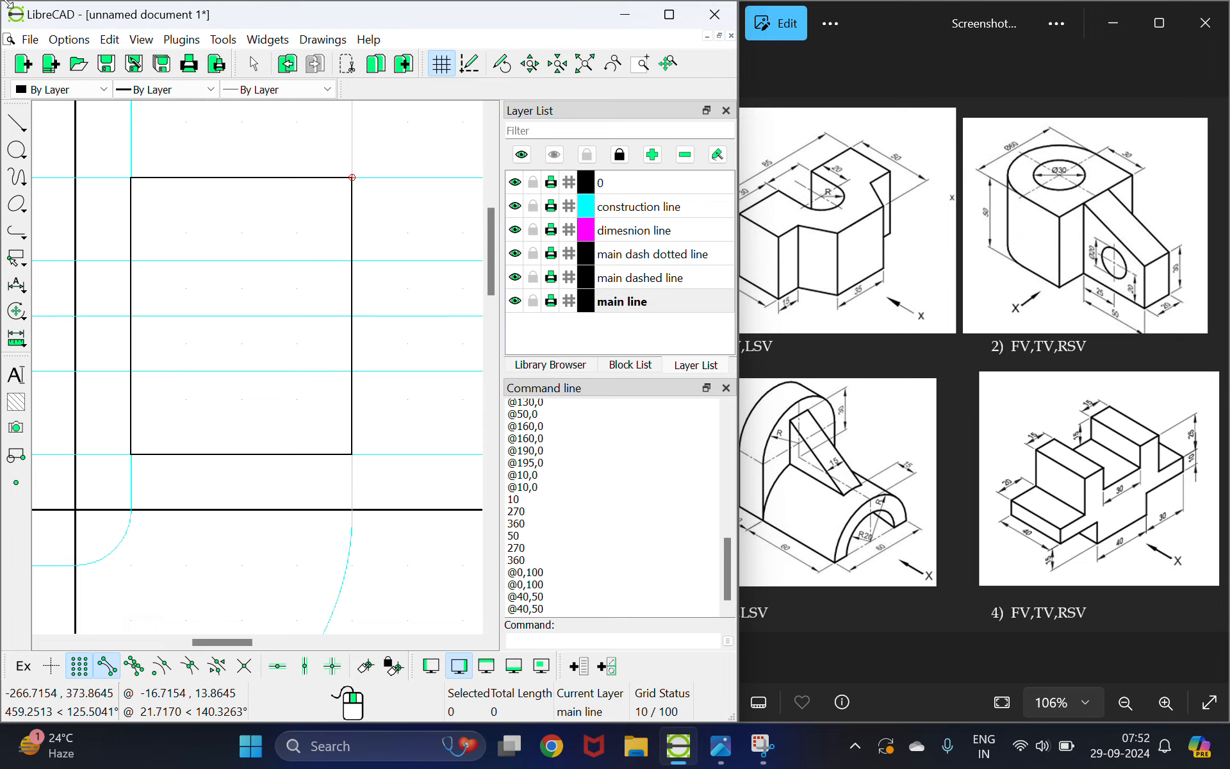
left_click(17, 122)
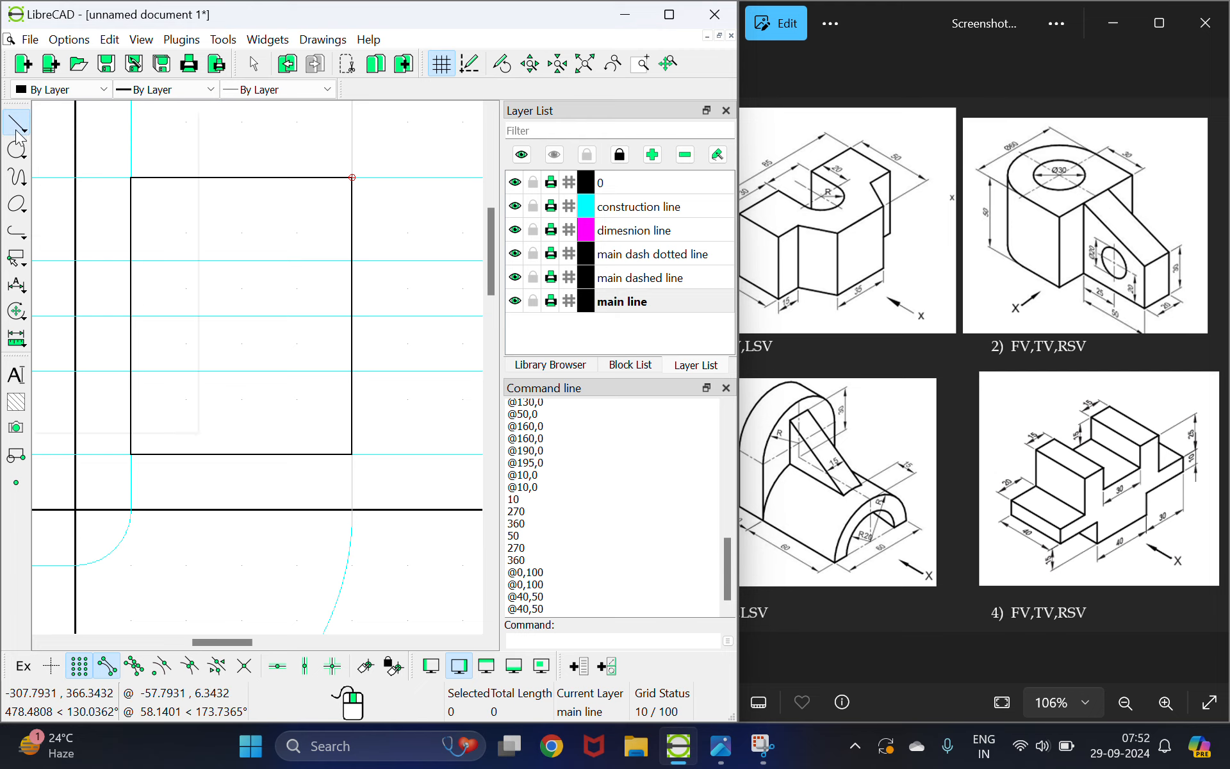
left_click(75, 244)
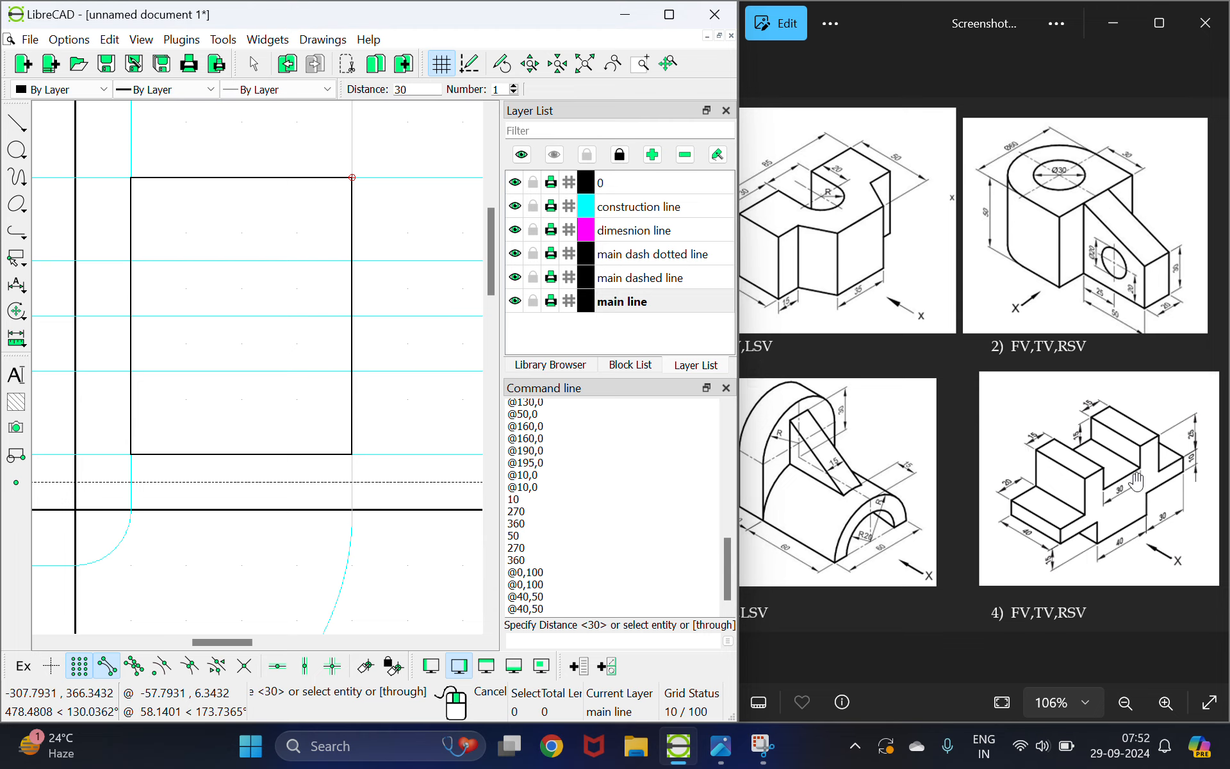
left_click(660, 277)
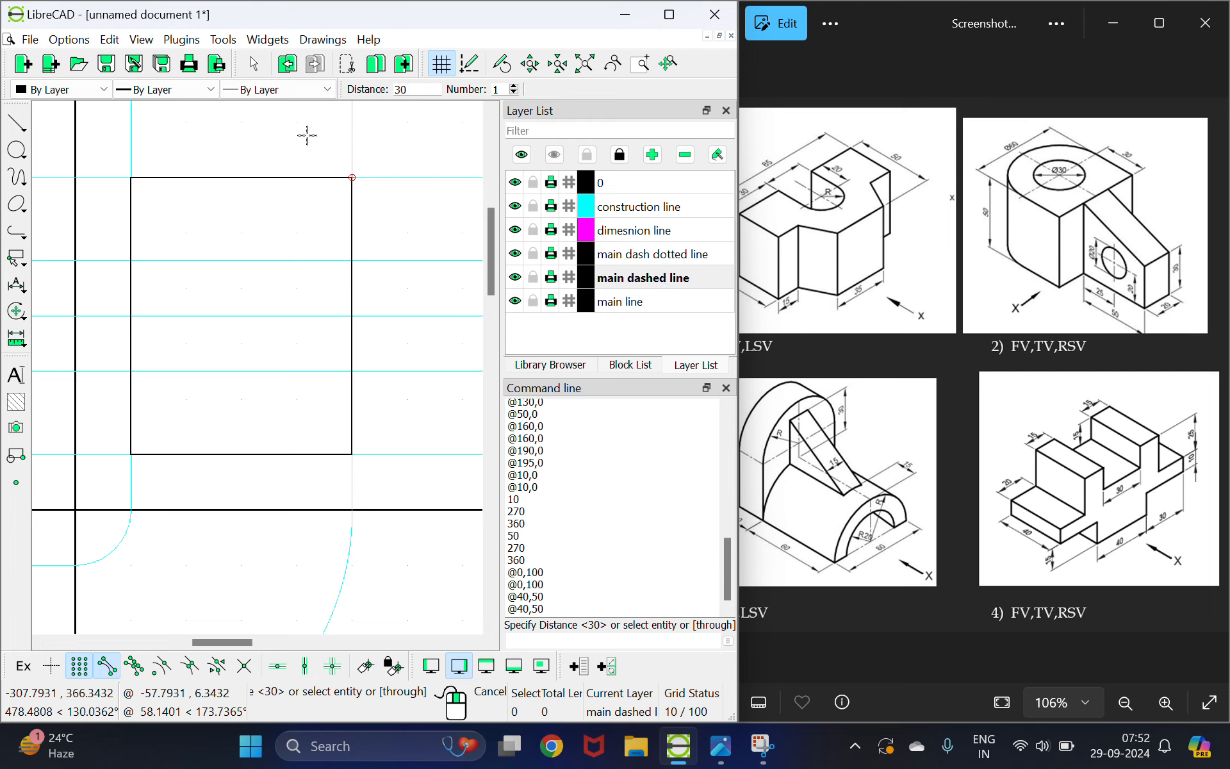
type("15")
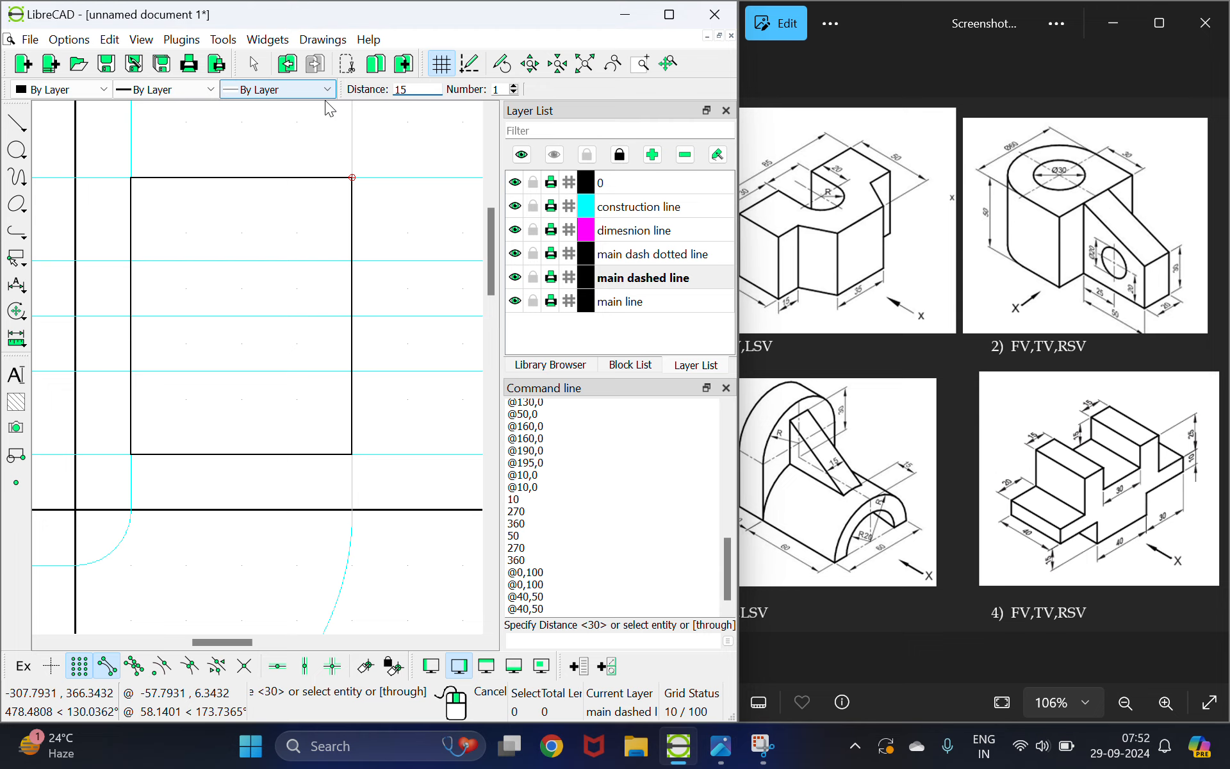
left_click(266, 187)
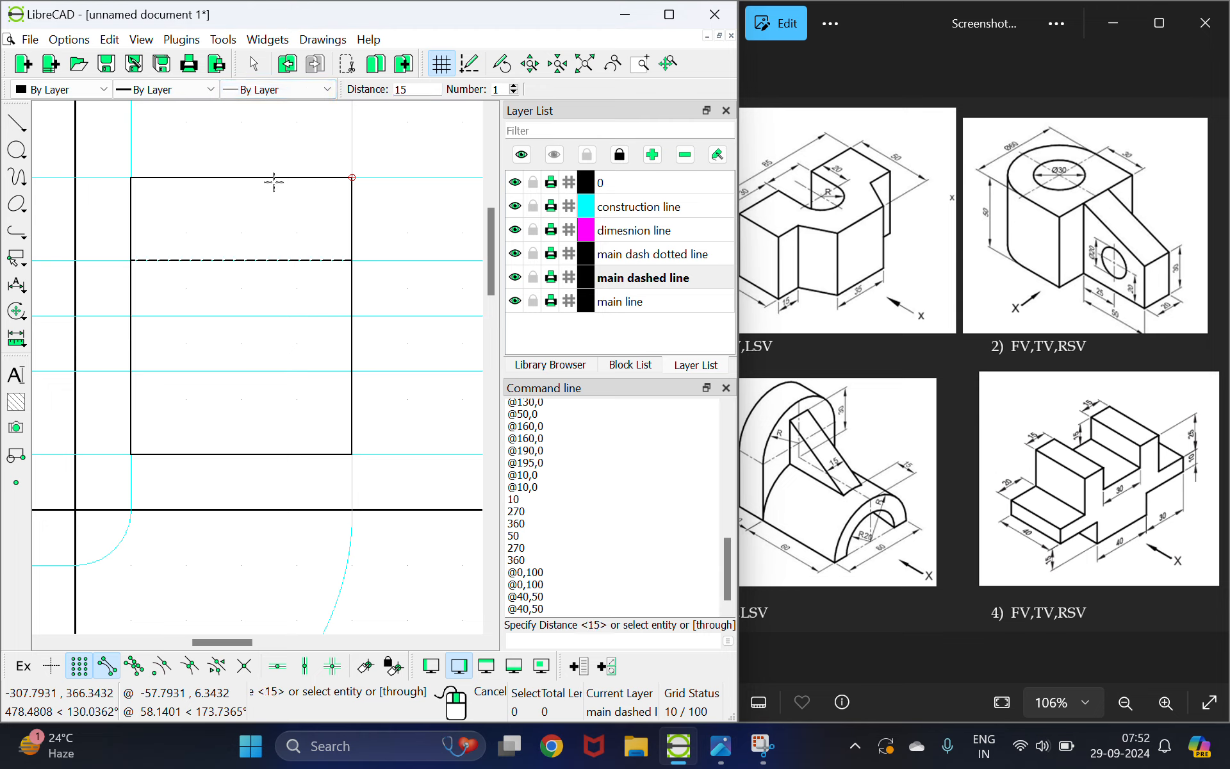
- Add a parallel line on the main line layer, 25 below the right side view's top edge
left_click(614, 305)
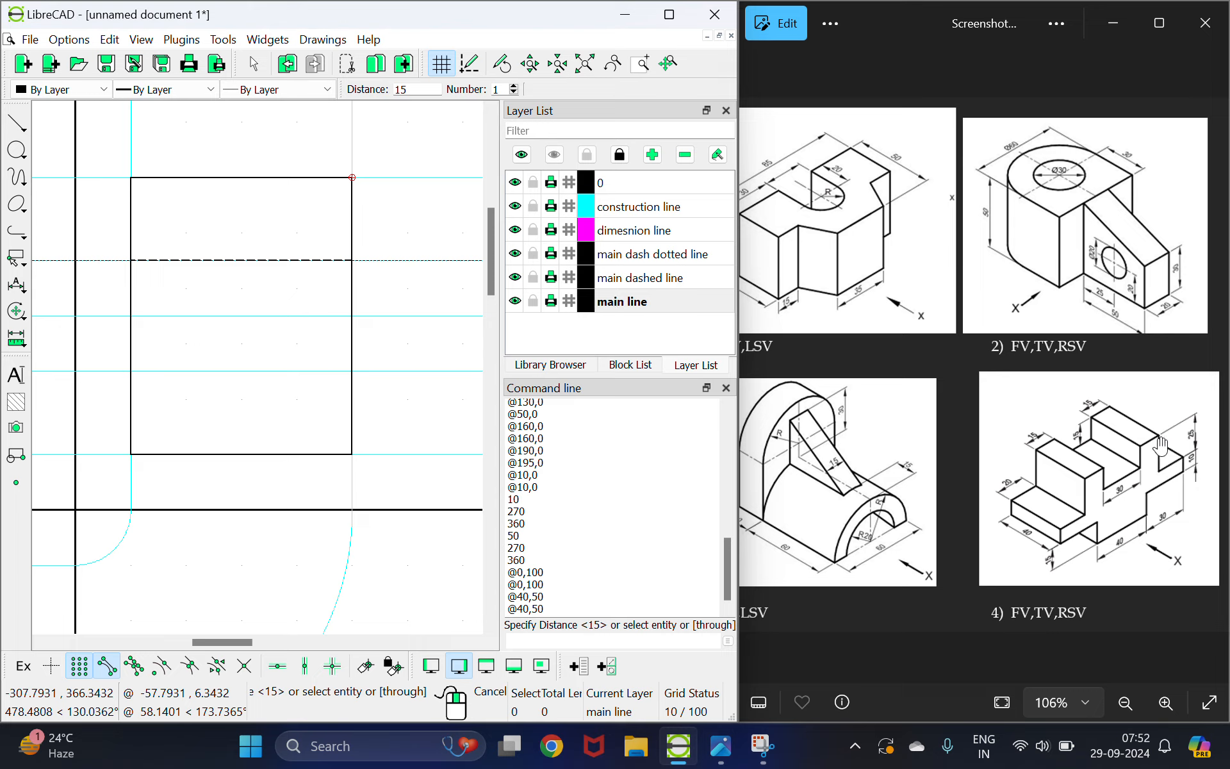
left_click_drag(414, 90, 362, 93)
type("25")
left_click(314, 186)
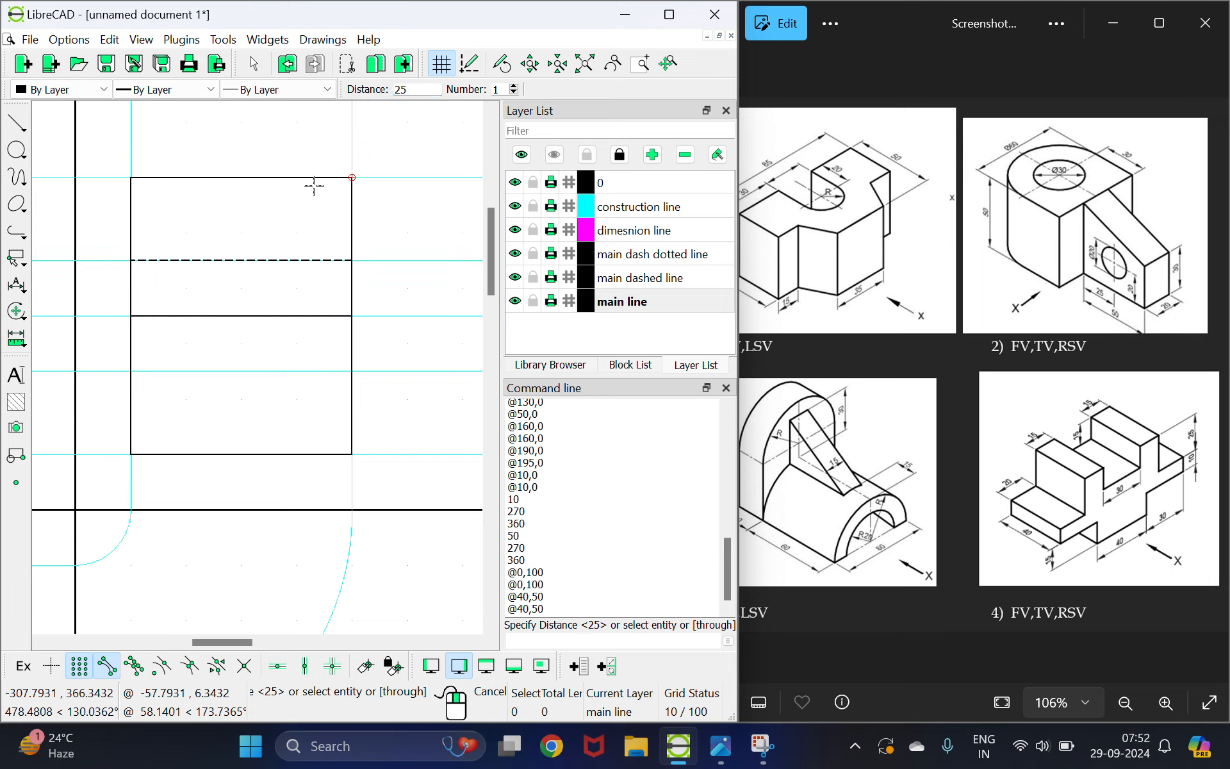
- Add another solid parallel line 35 below the right side view's top edge
left_click_drag(430, 89, 373, 92)
type("35")
left_click(289, 183)
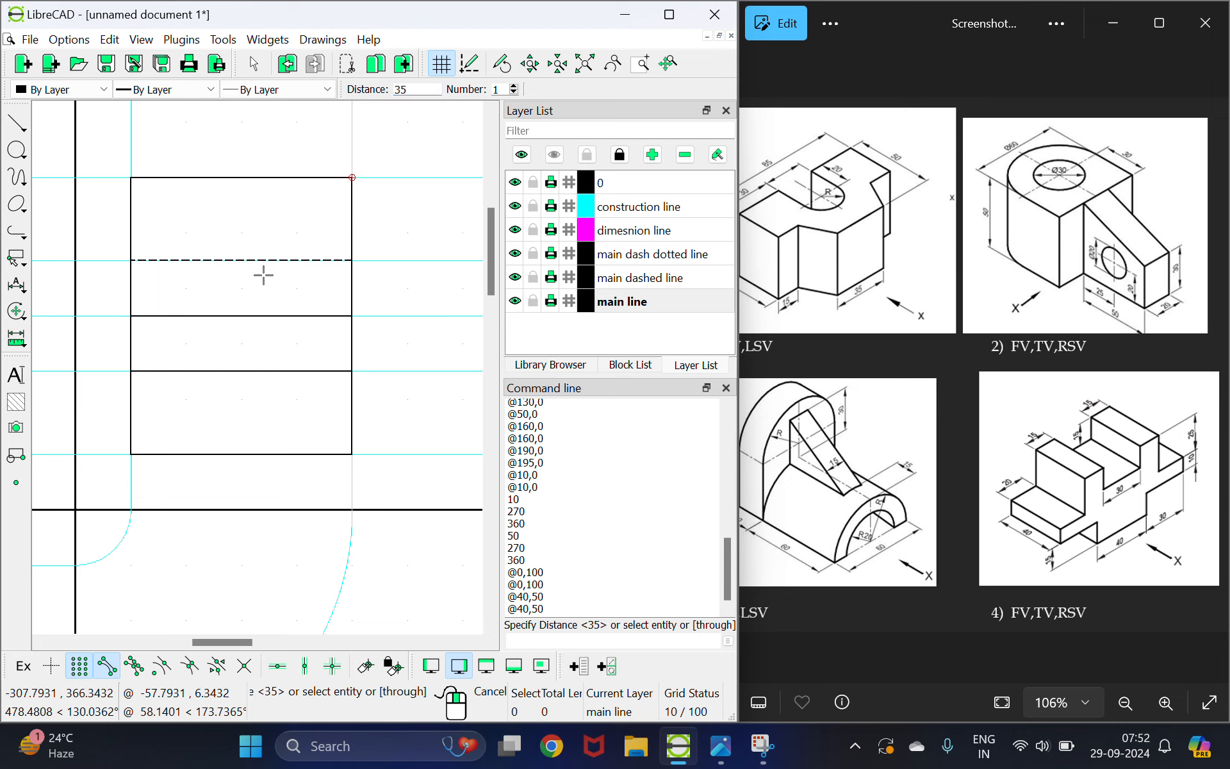
- On the dimension line layer, add a linear dimension across the front view's bottom edge, placed just below it
scroll(263, 275, "down", 4)
right_click(241, 314)
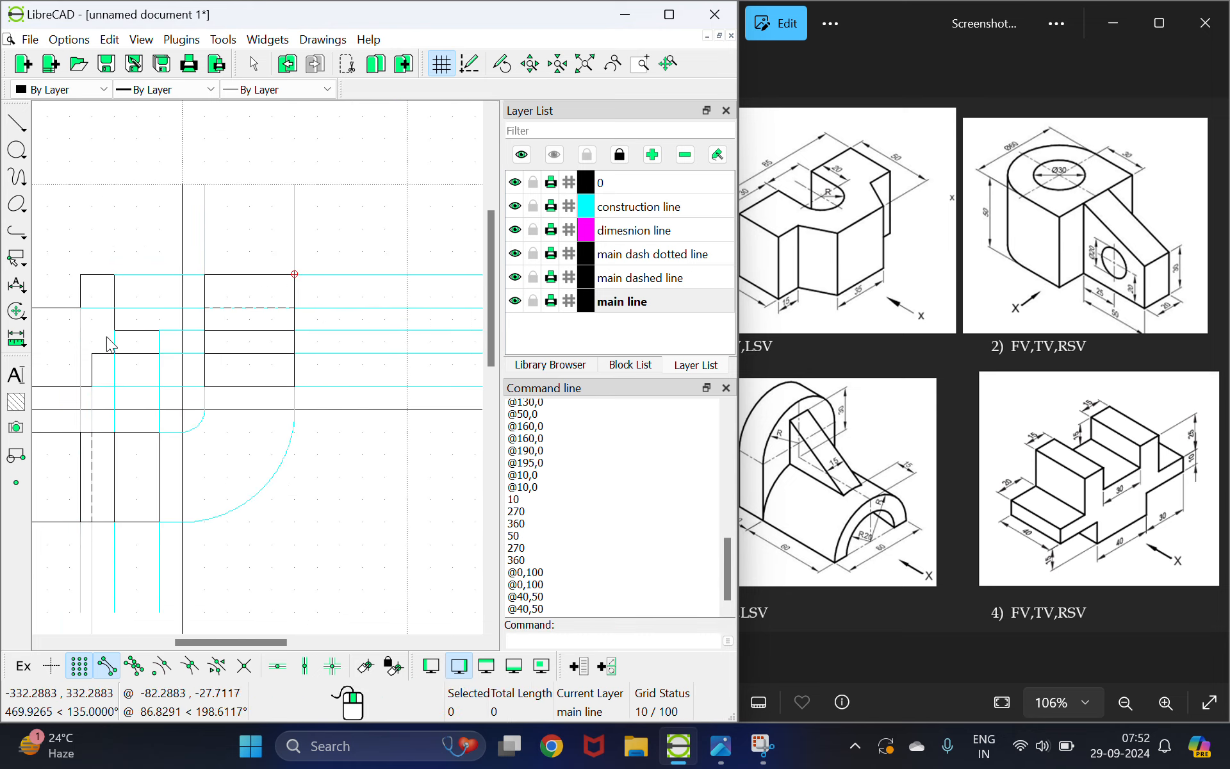
scroll(258, 325, "down", 3)
scroll(106, 319, "up", 5)
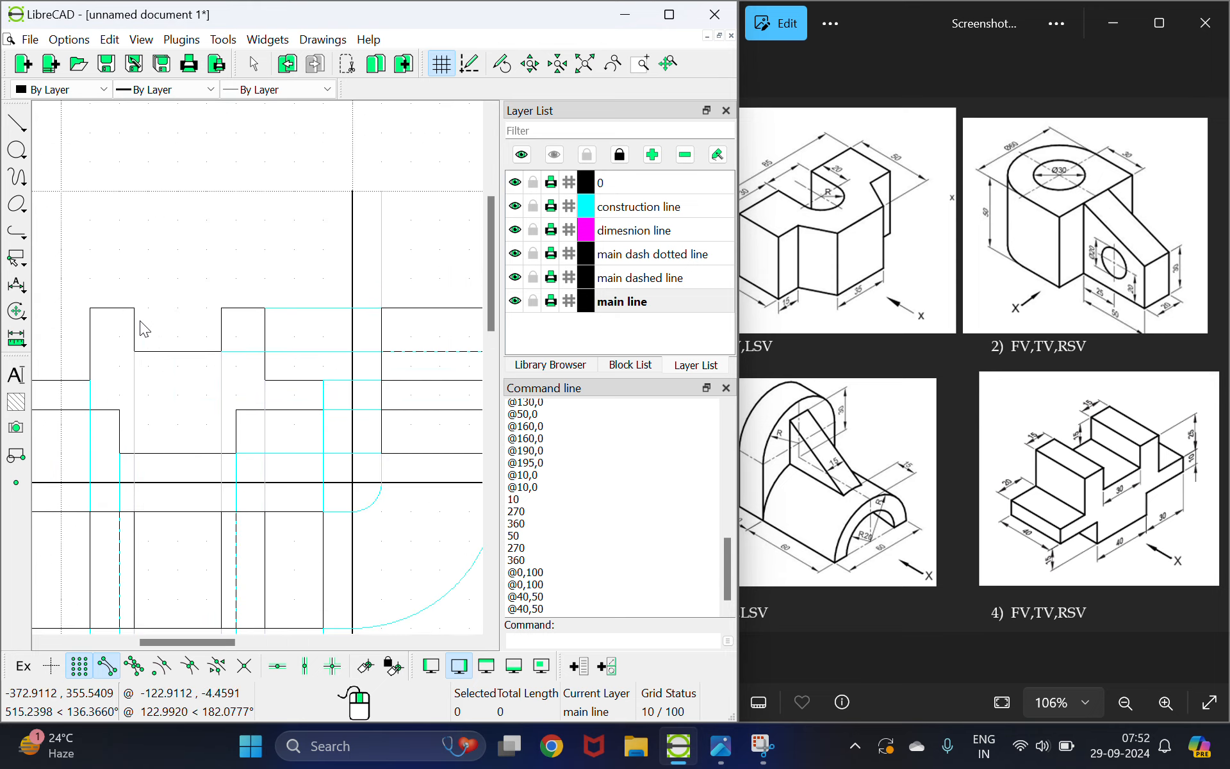
left_click(634, 230)
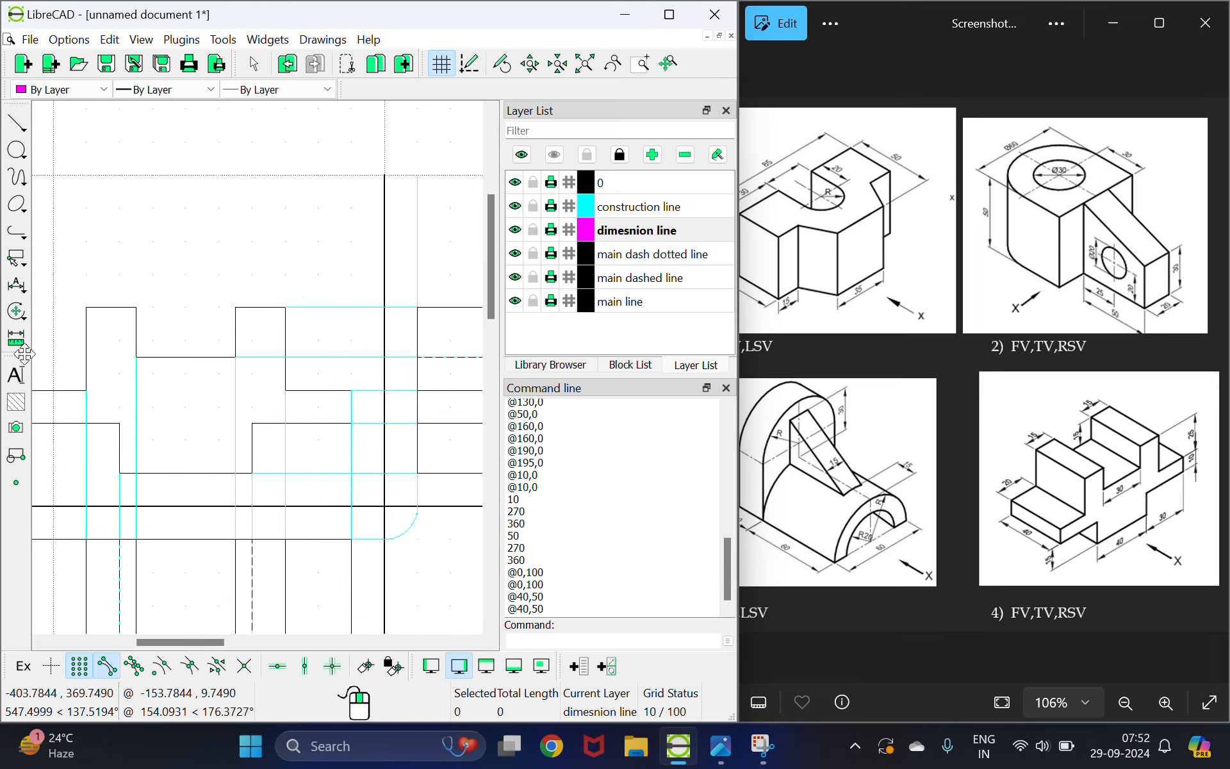
scroll(134, 364, "down", 3)
scroll(208, 351, "up", 1)
scroll(208, 352, "up", 2)
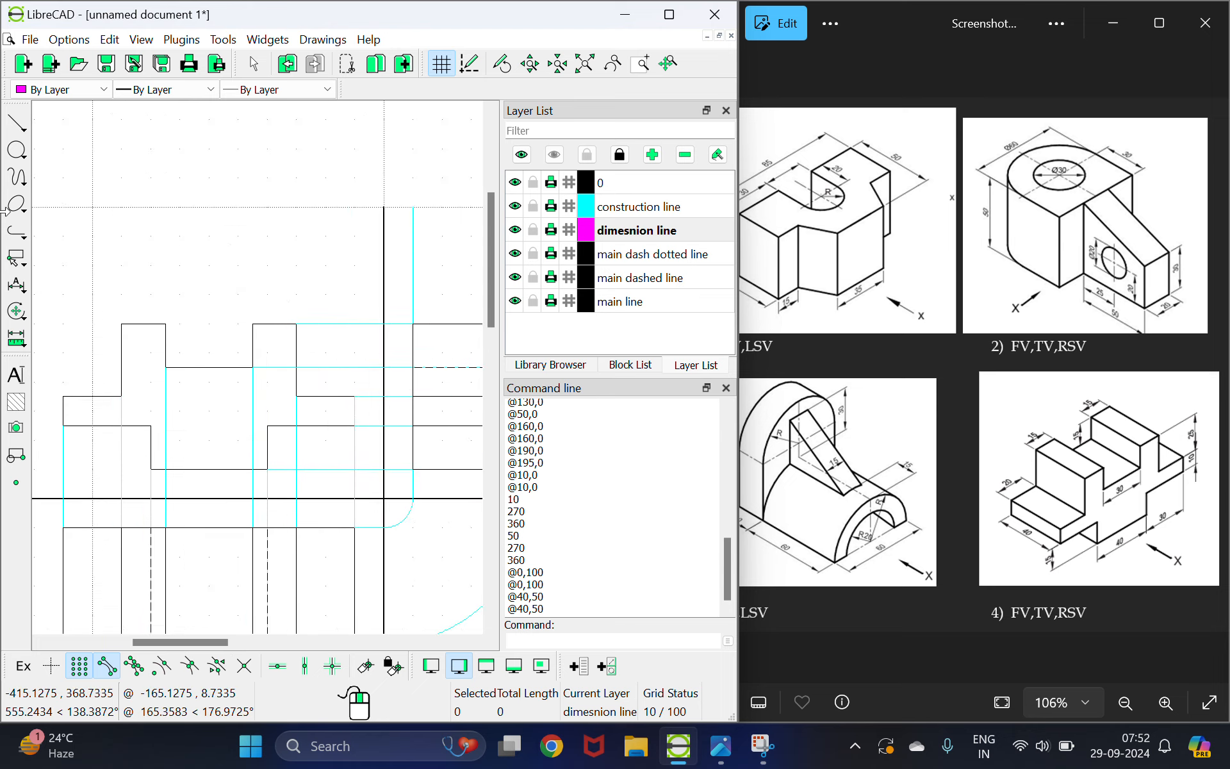
left_click(16, 284)
left_click(75, 306)
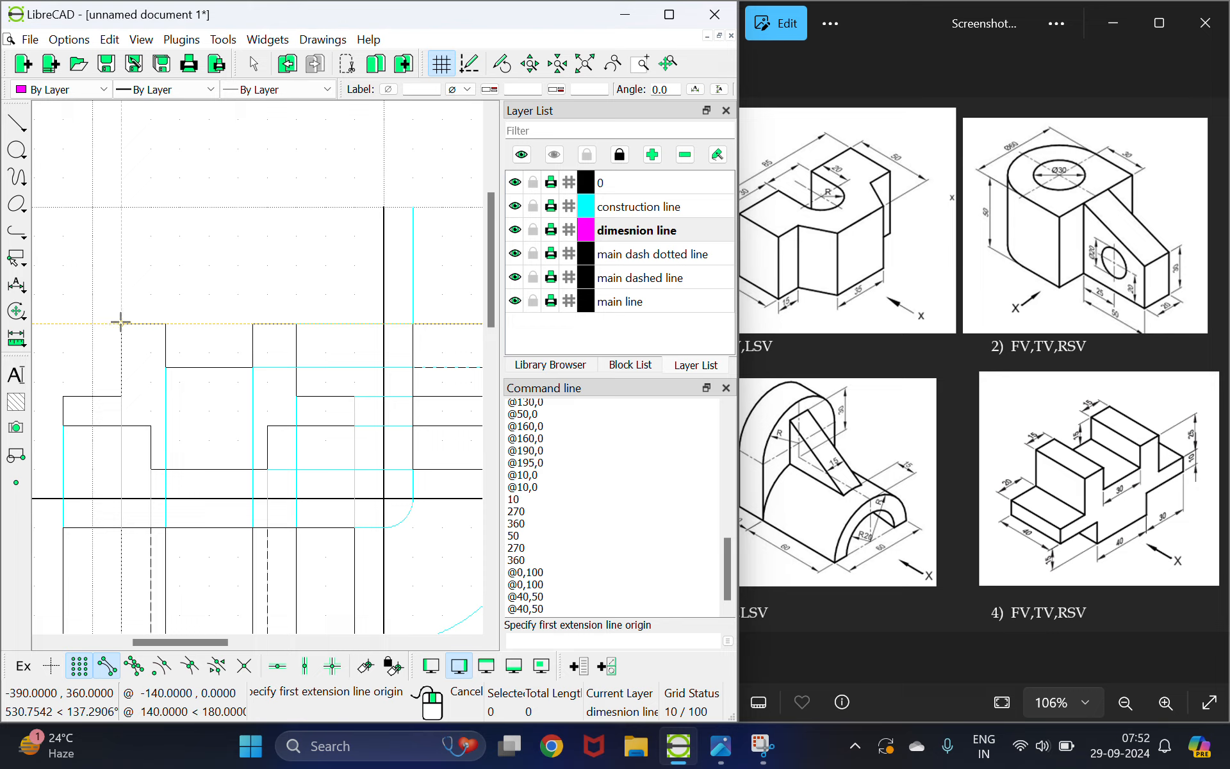
left_click(152, 470)
left_click(265, 469)
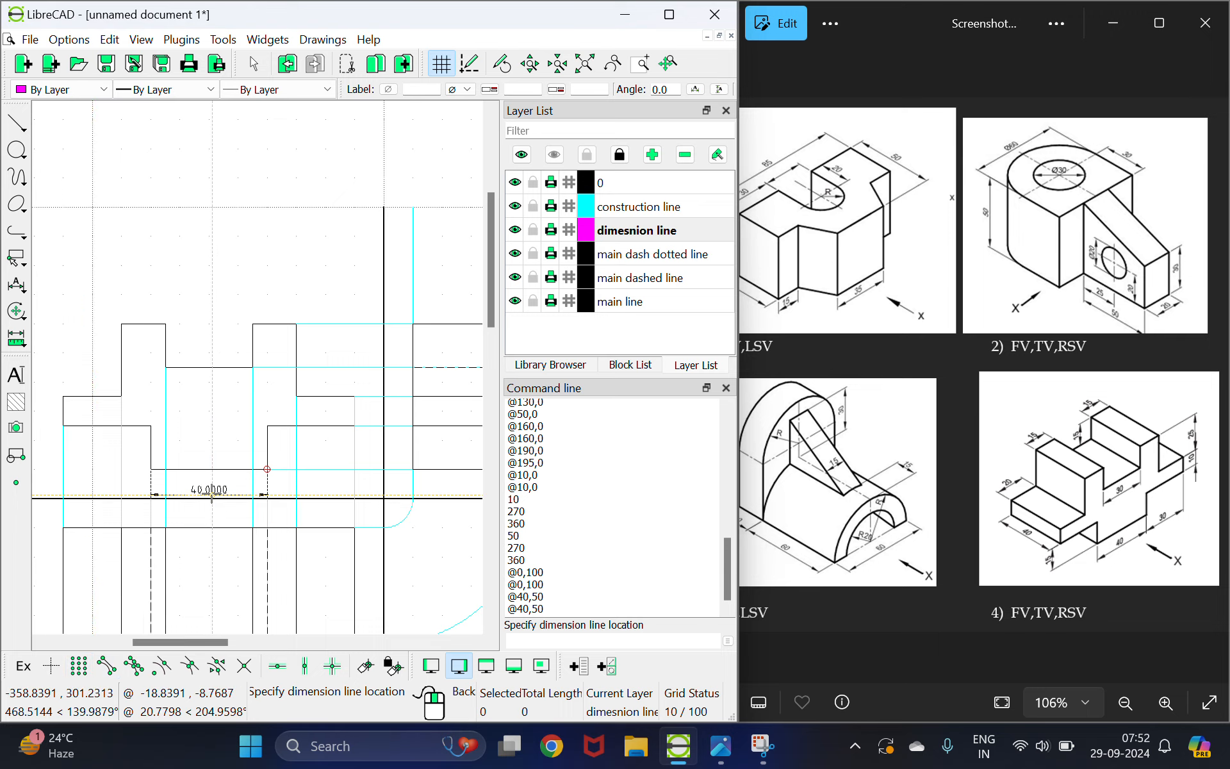
left_click(211, 488)
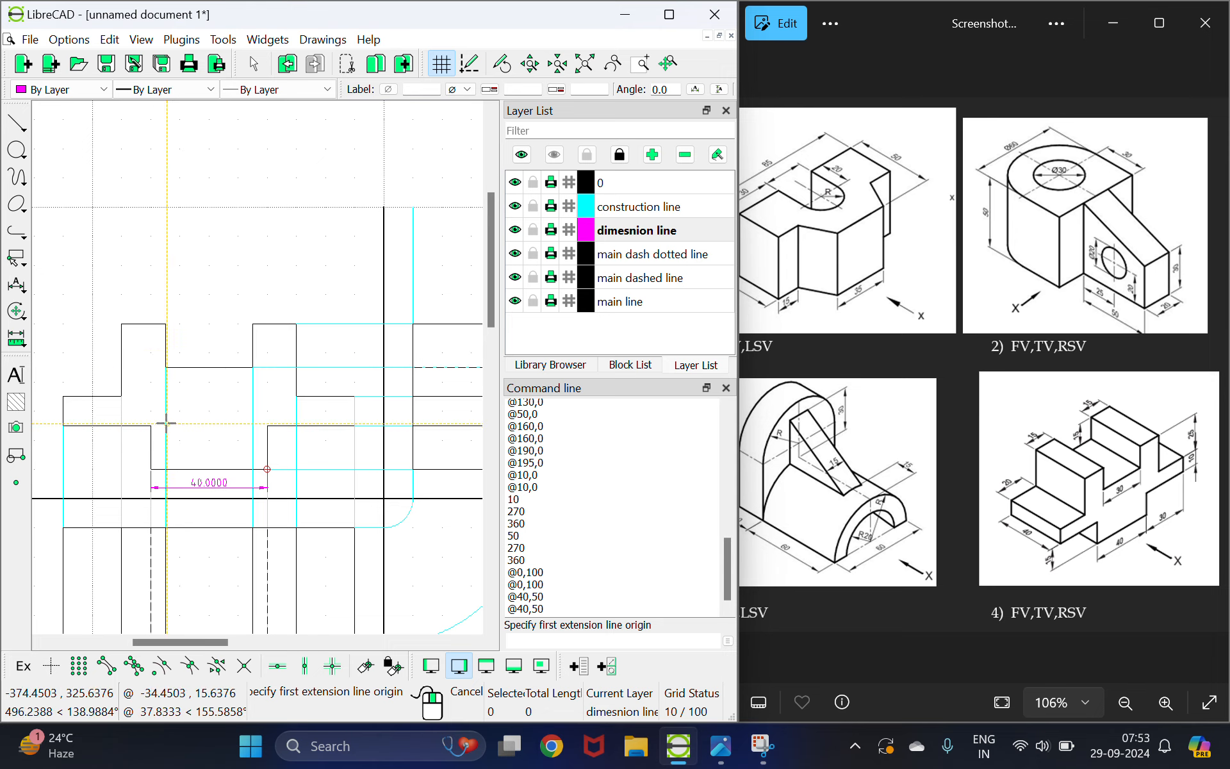
left_click(63, 425)
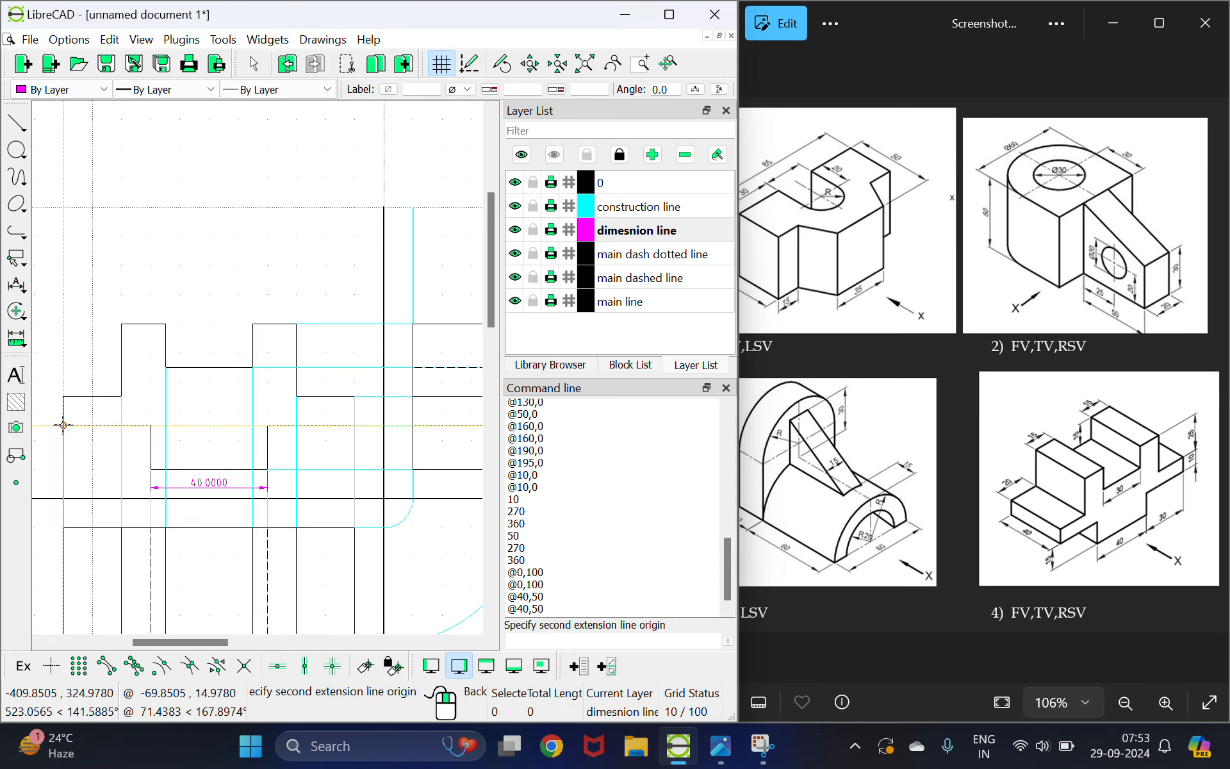
left_click(152, 426)
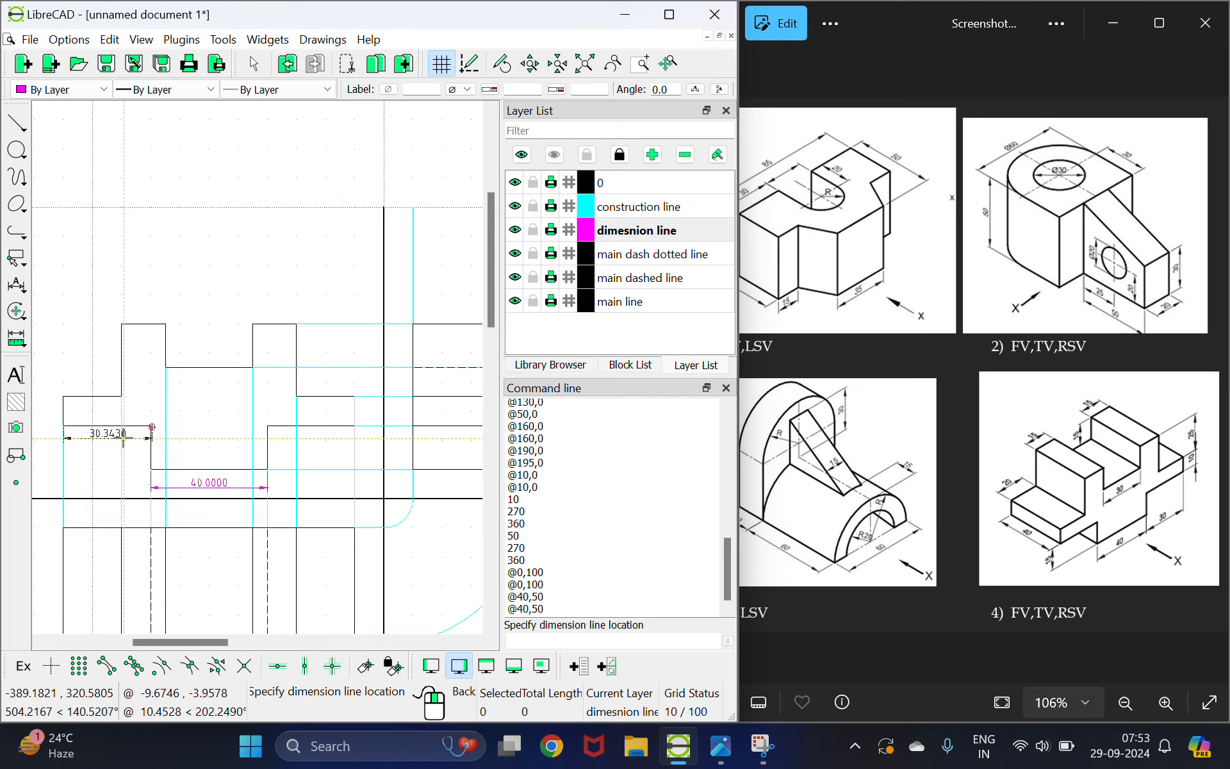
right_click(123, 441)
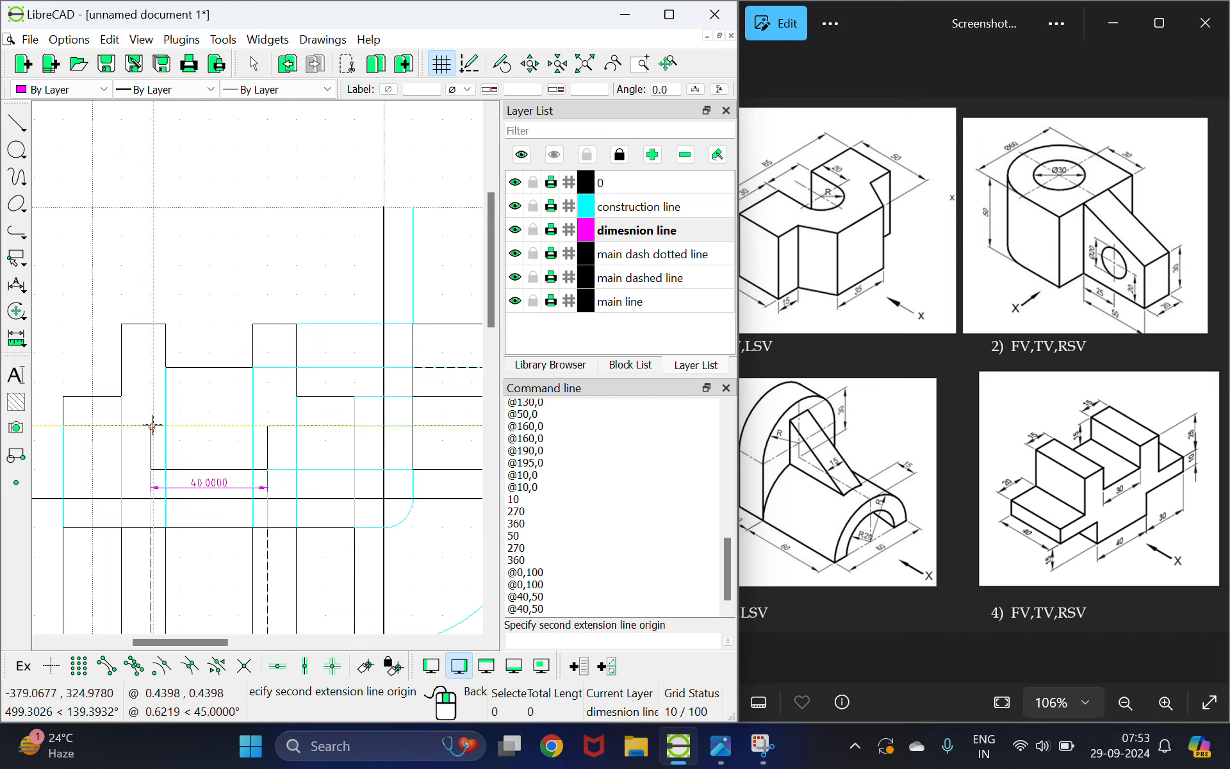
- Set snapping to endpoints only, with grid snap turned off
left_click(75, 668)
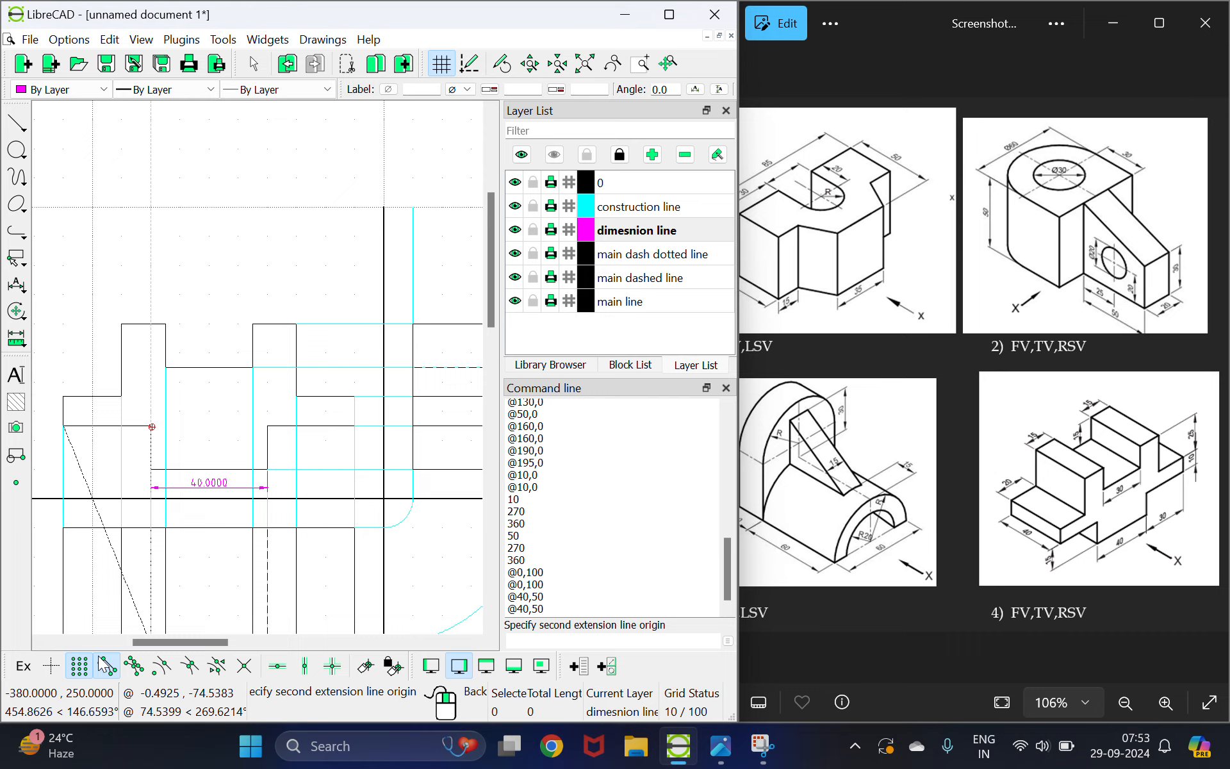
left_click(79, 668)
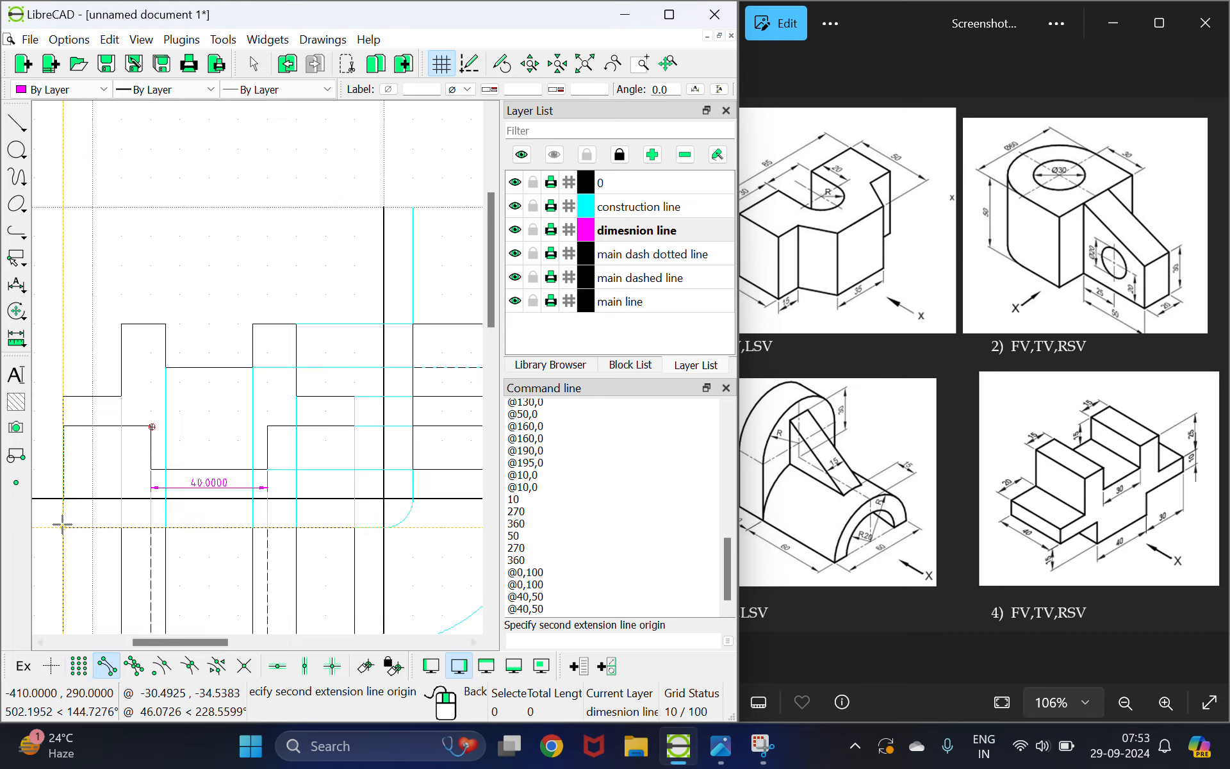
left_click(59, 425)
right_click(136, 426)
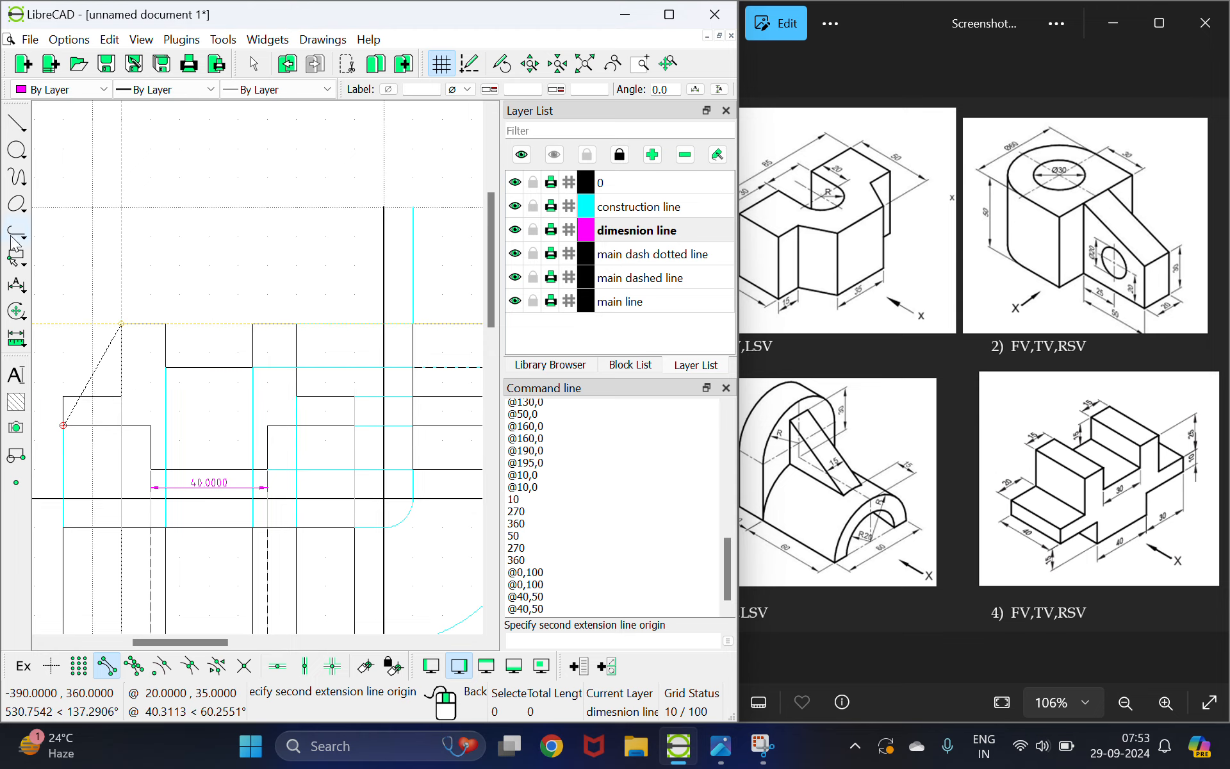
- Try a linear dimension close beneath the underside of the front view's left overhang, and remove it again
left_click(17, 298)
left_click(57, 318)
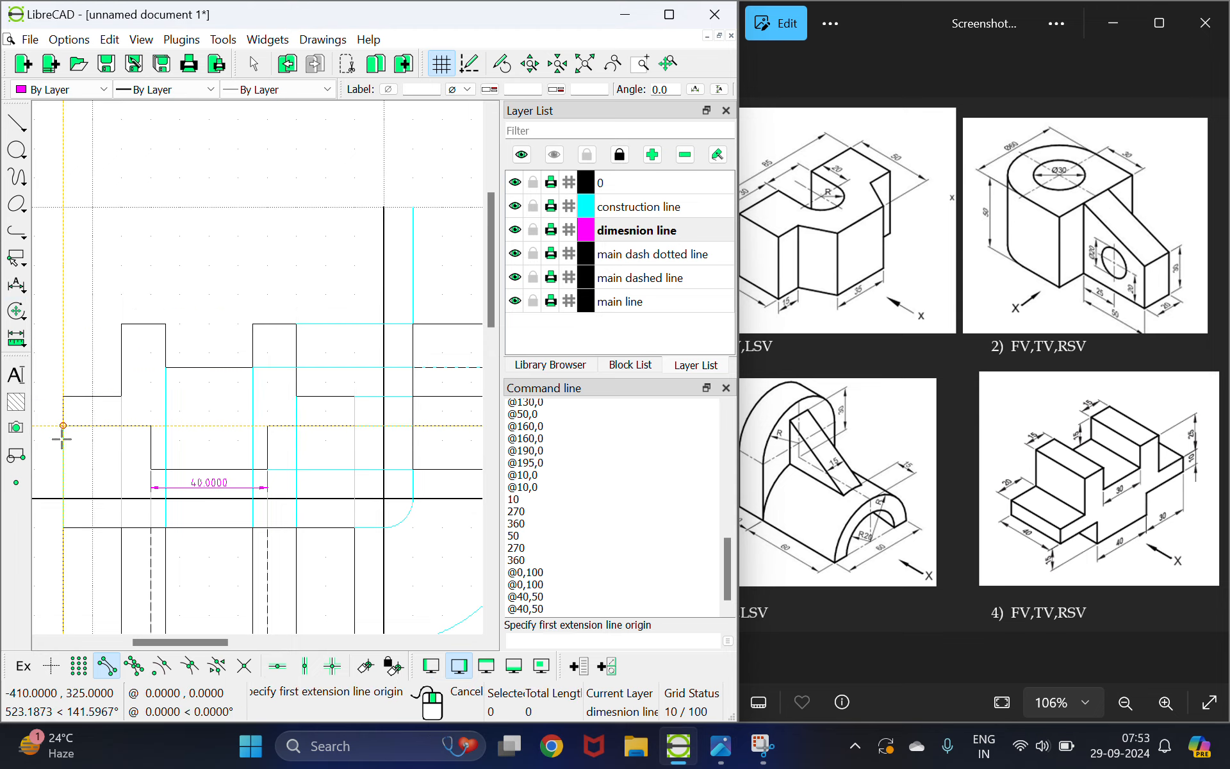
left_click(62, 425)
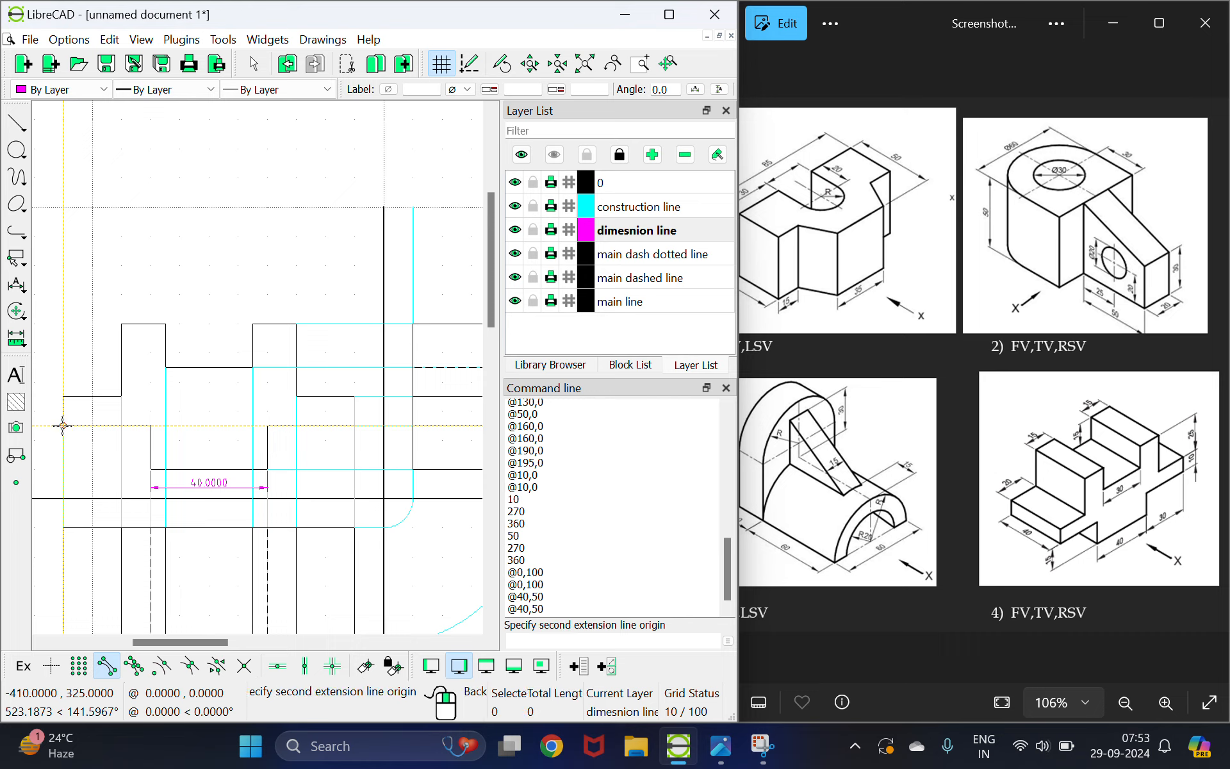
left_click(151, 426)
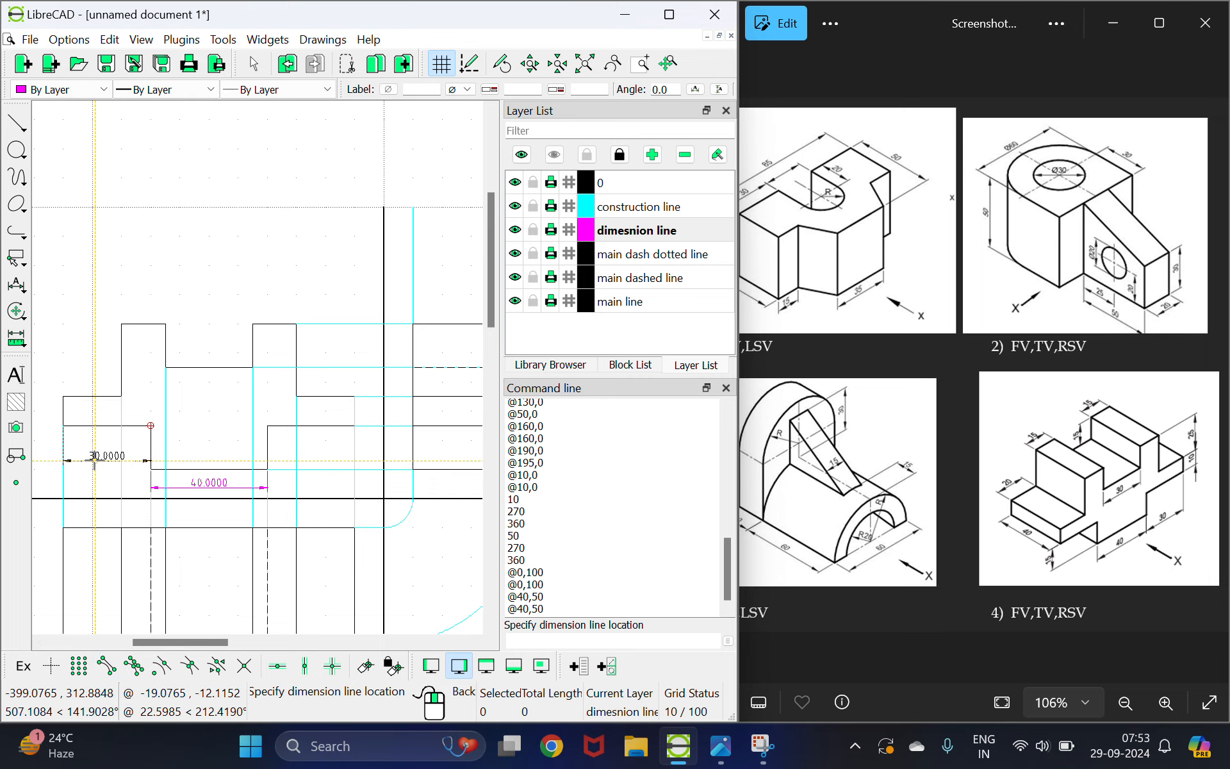
left_click(97, 446)
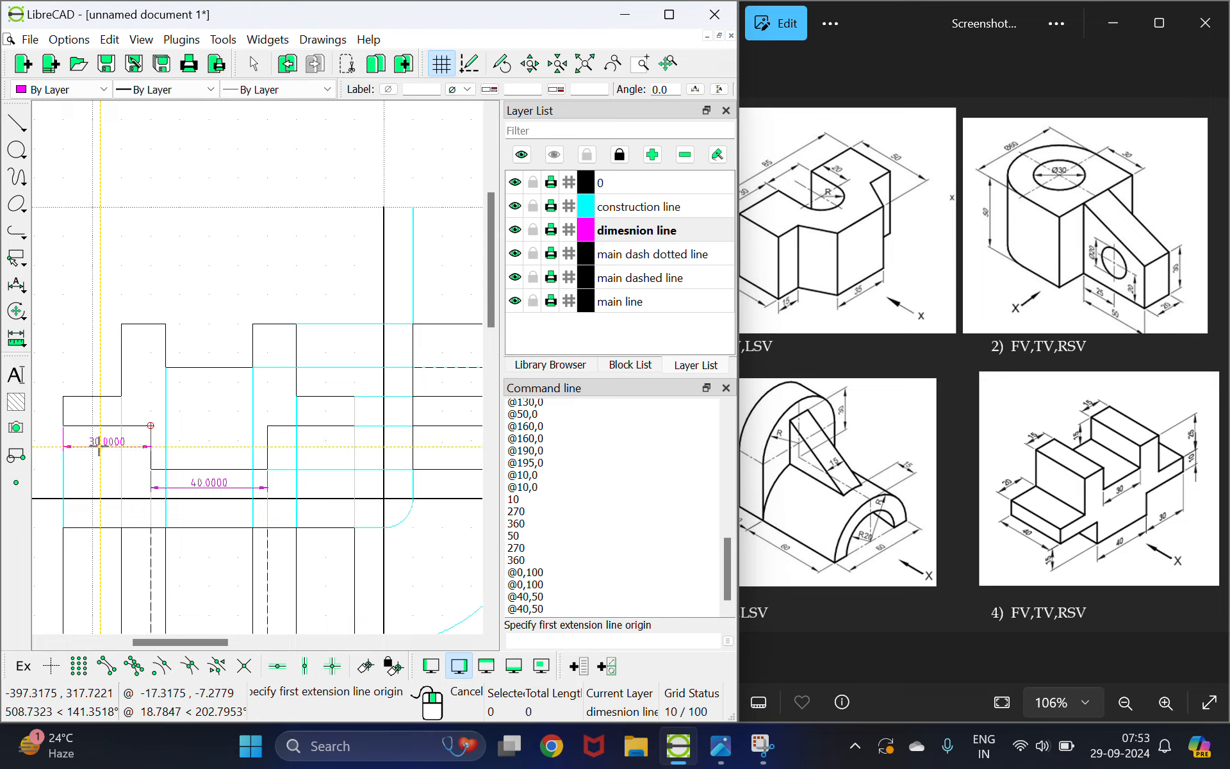
right_click(84, 470)
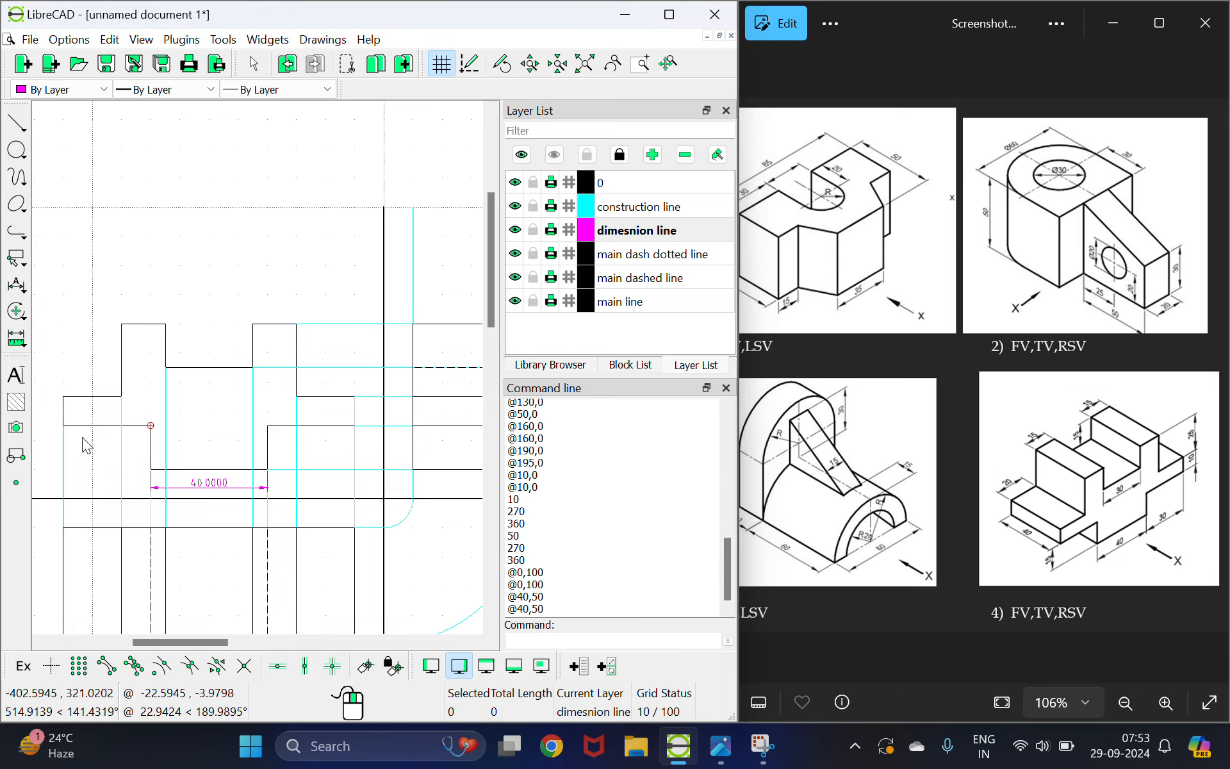
- Add a linear dimension of the left overhang's underside in the front view, level with the bottom edge's dimension
left_click(16, 284)
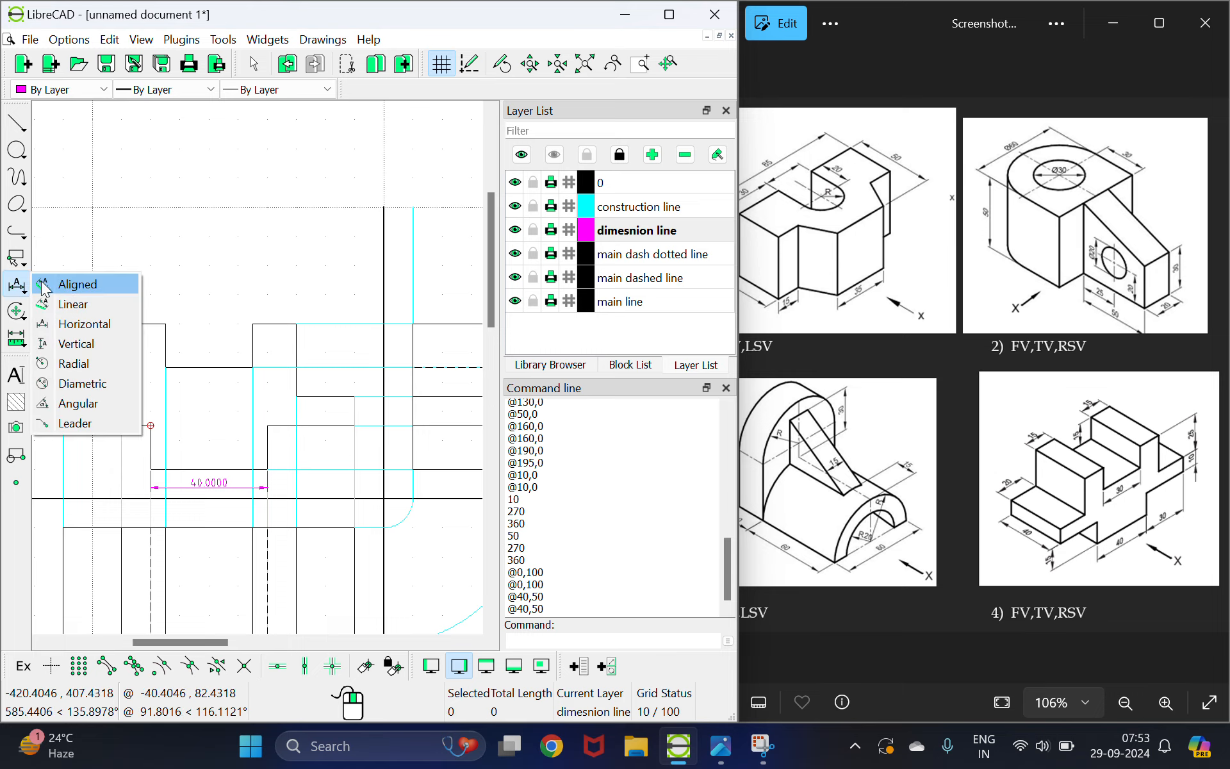
left_click(73, 304)
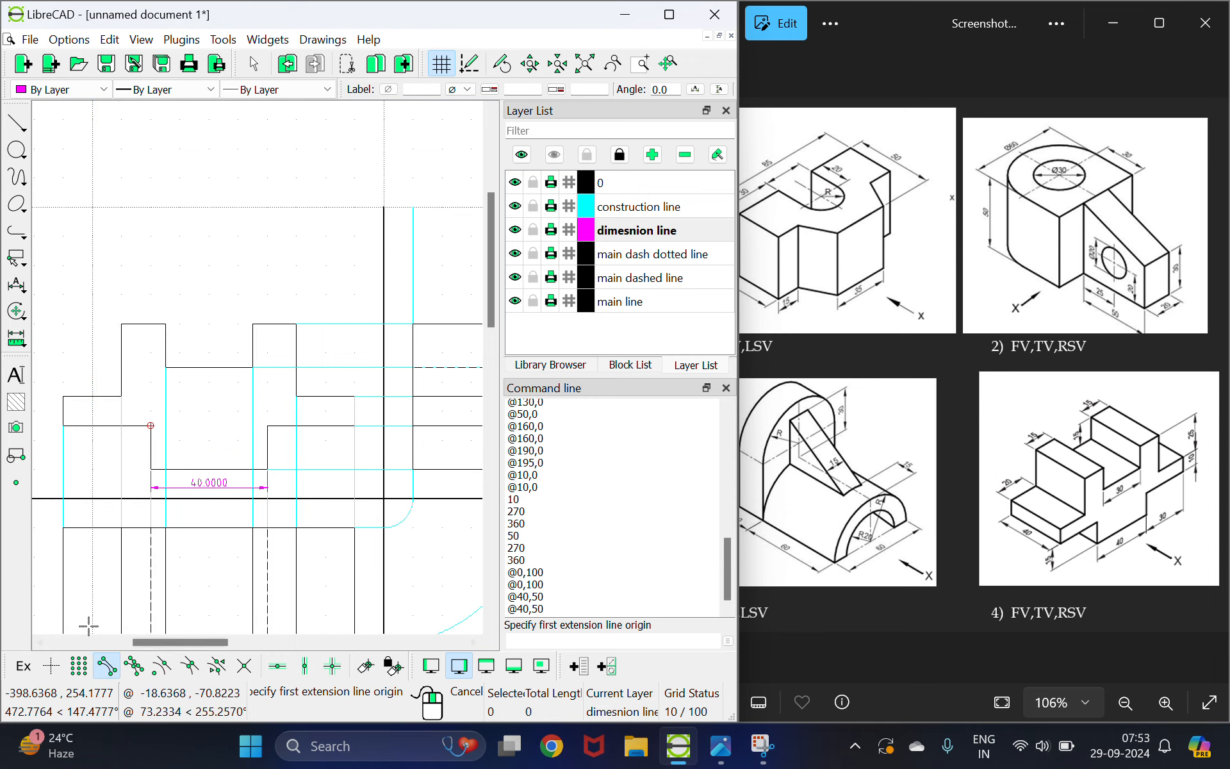
left_click(63, 425)
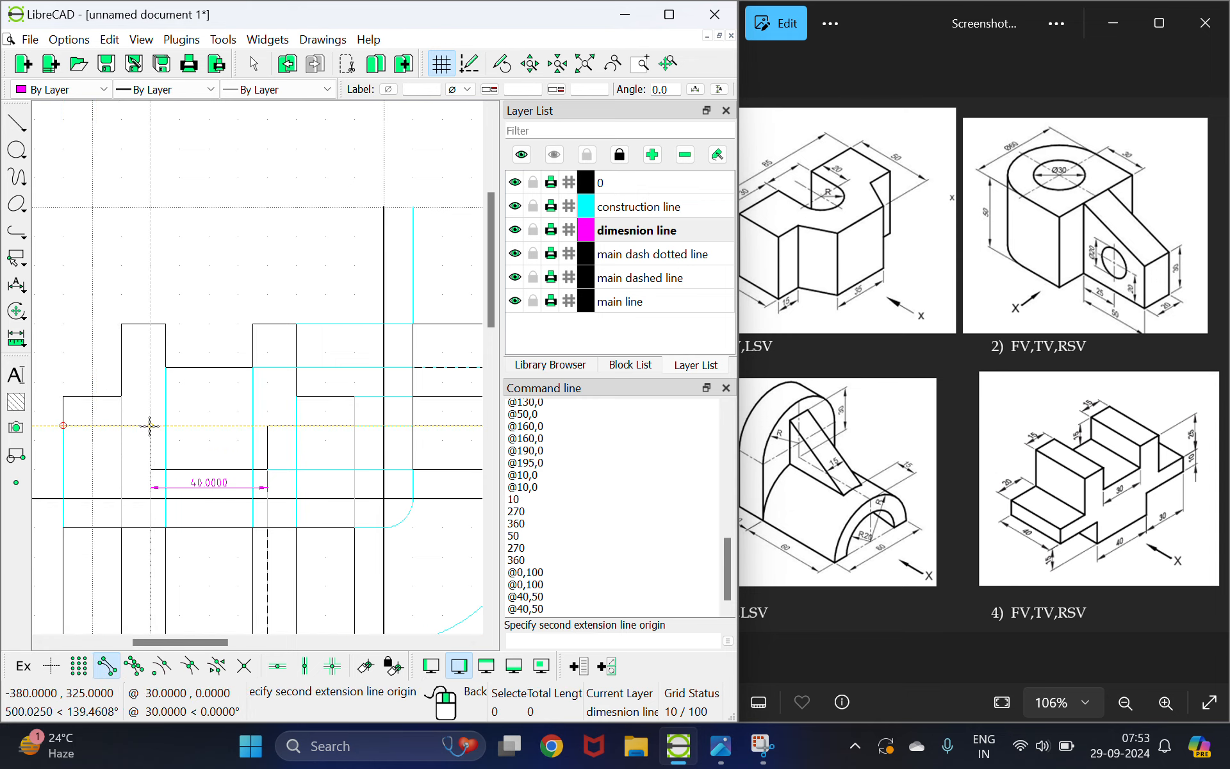
left_click(150, 425)
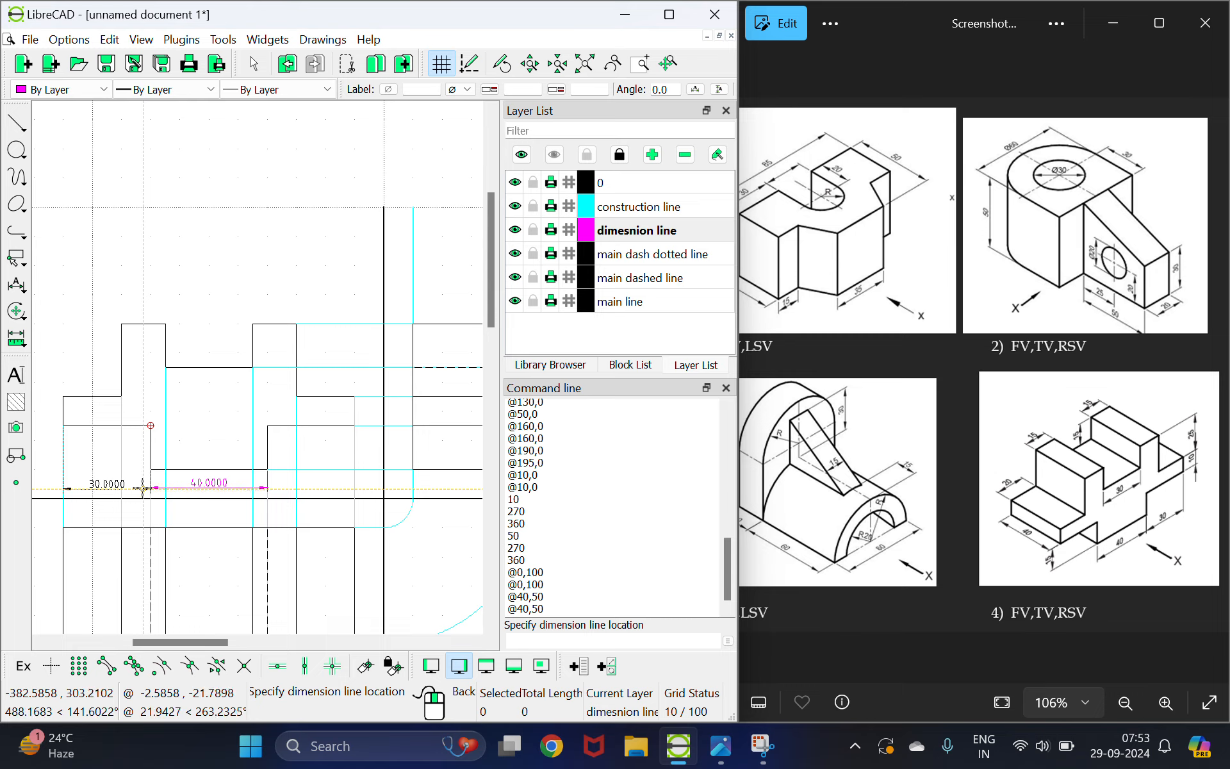
scroll(144, 488, "up", 3)
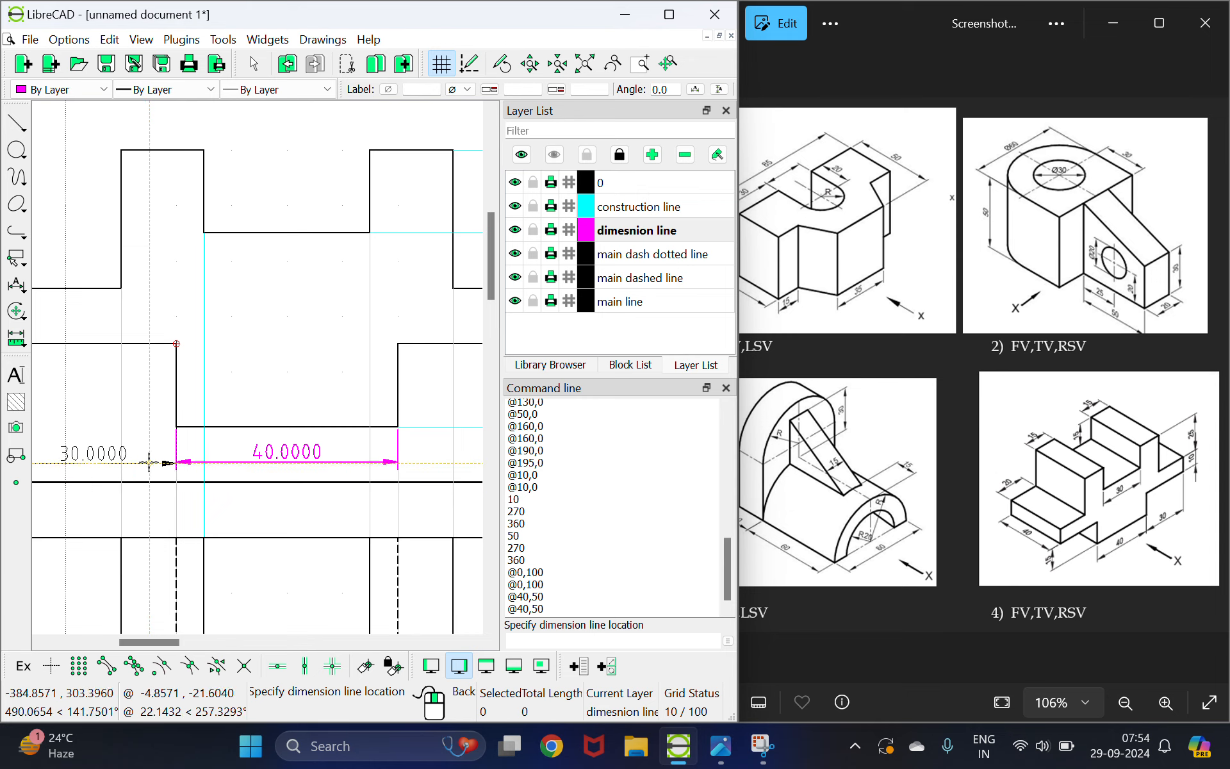
left_click(149, 463)
scroll(225, 424, "down", 3)
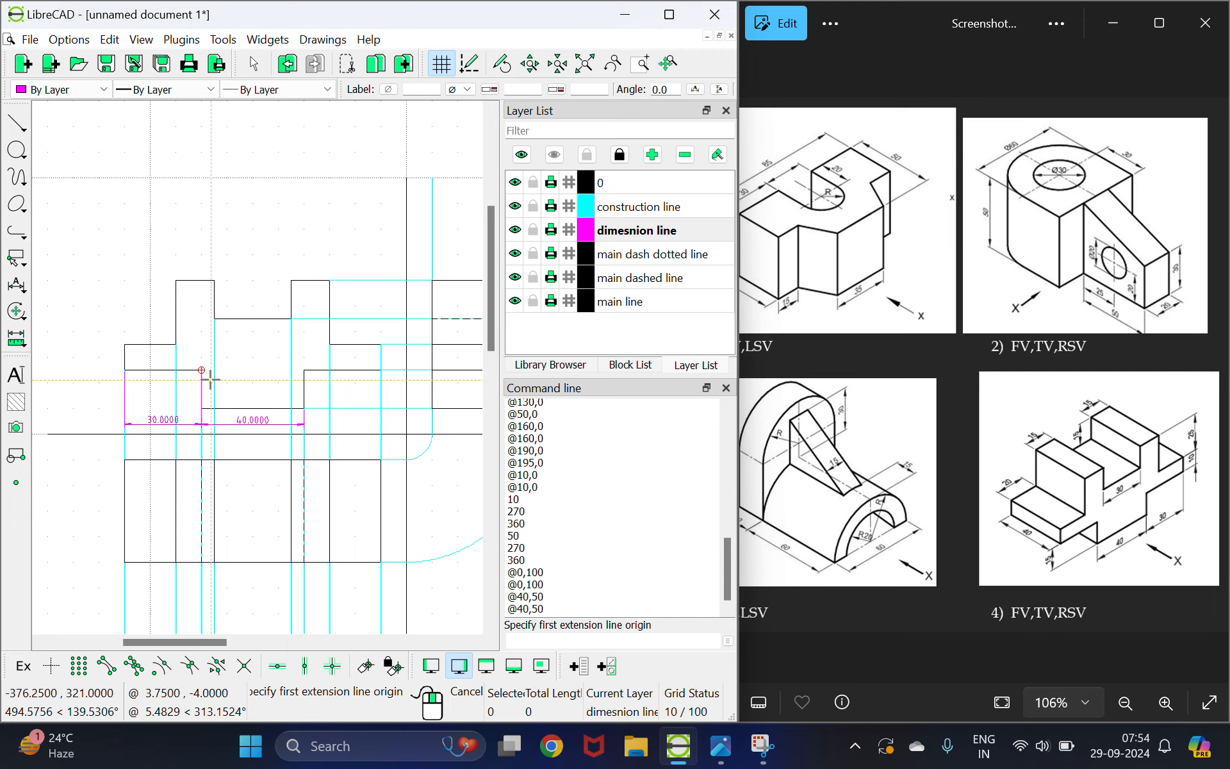
- Add a horizontal dimension of the front view's left step, placed above the view
scroll(198, 224, "up", 3)
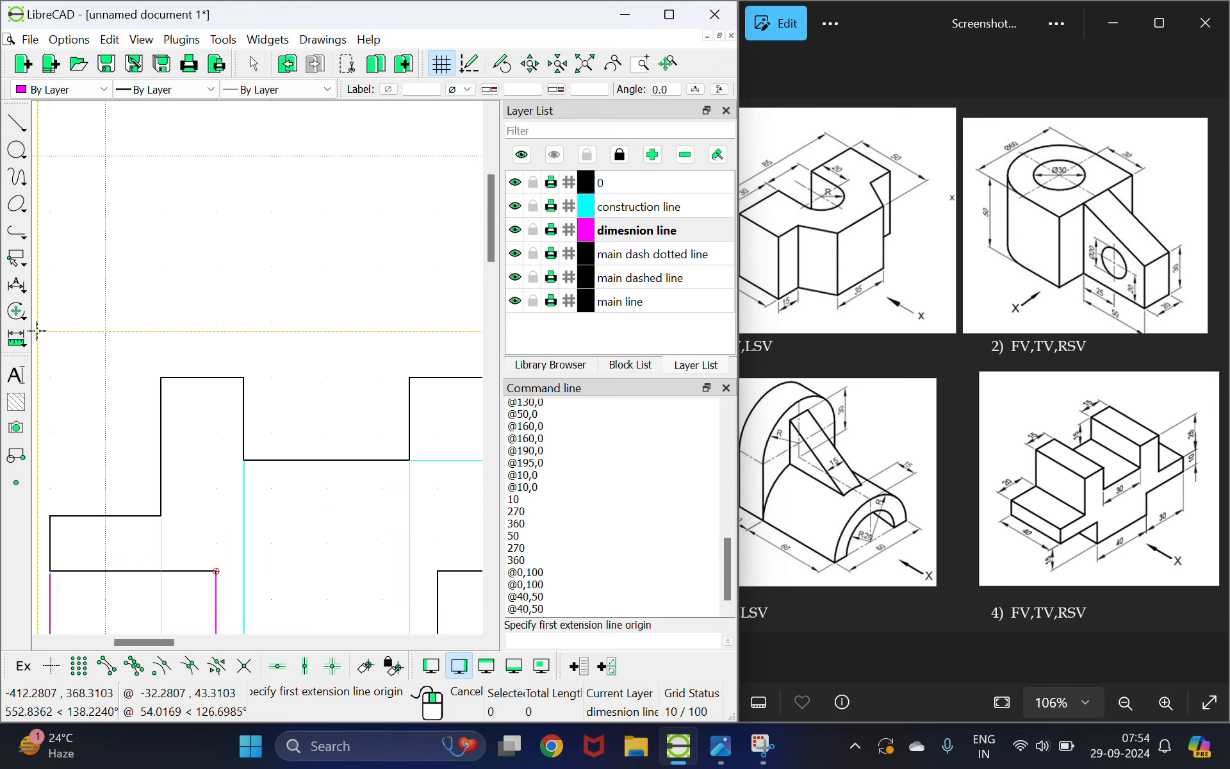
left_click(17, 284)
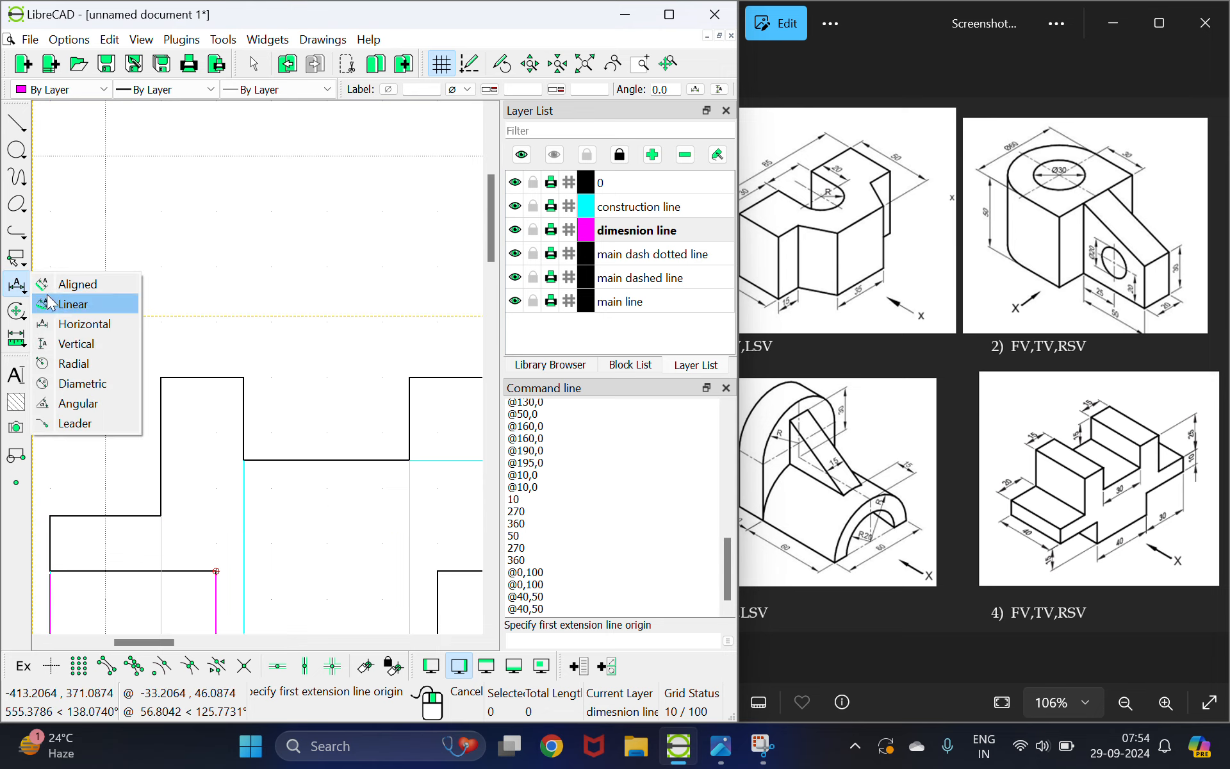
left_click(72, 322)
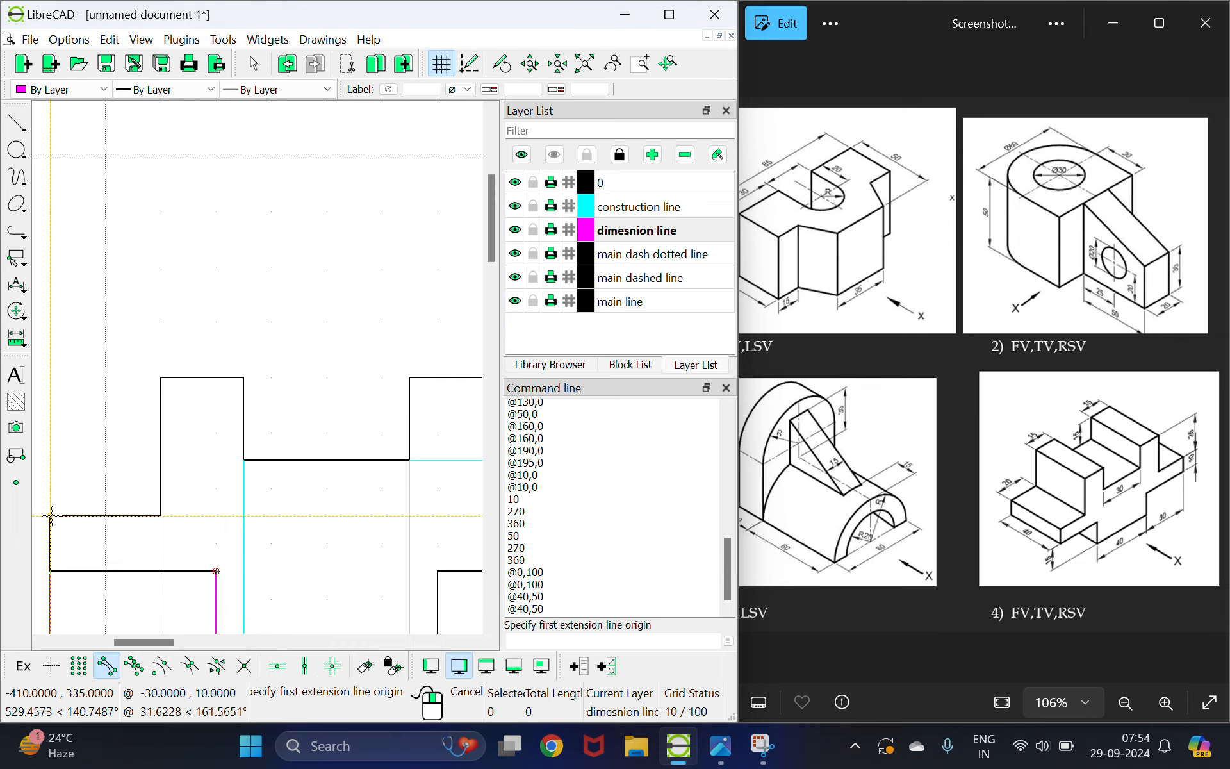
left_click(50, 515)
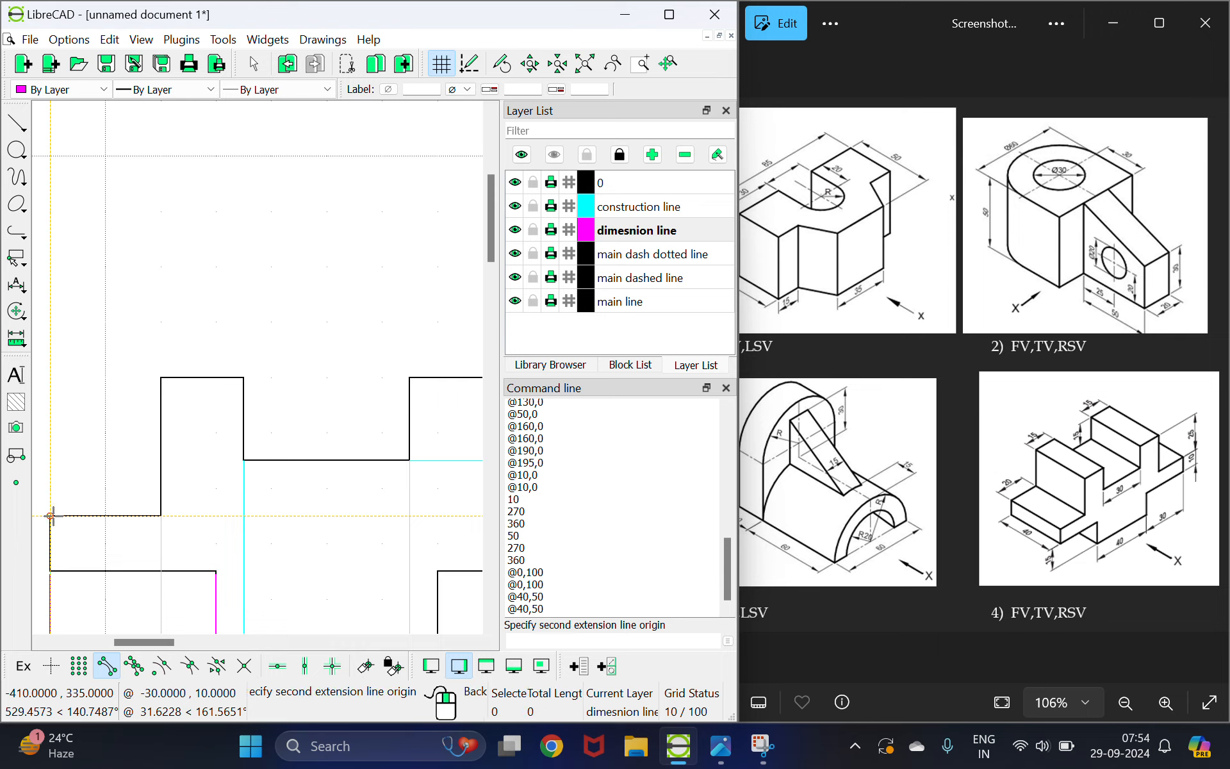
left_click(161, 515)
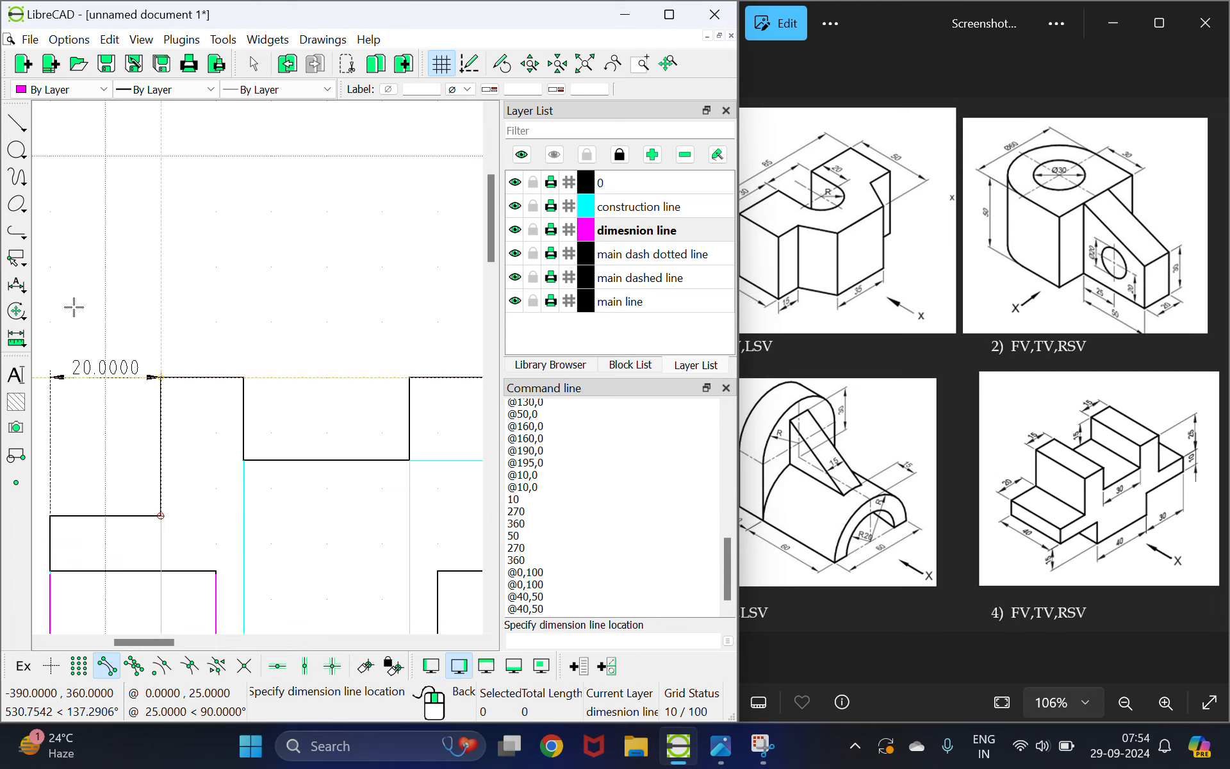
left_click(149, 297)
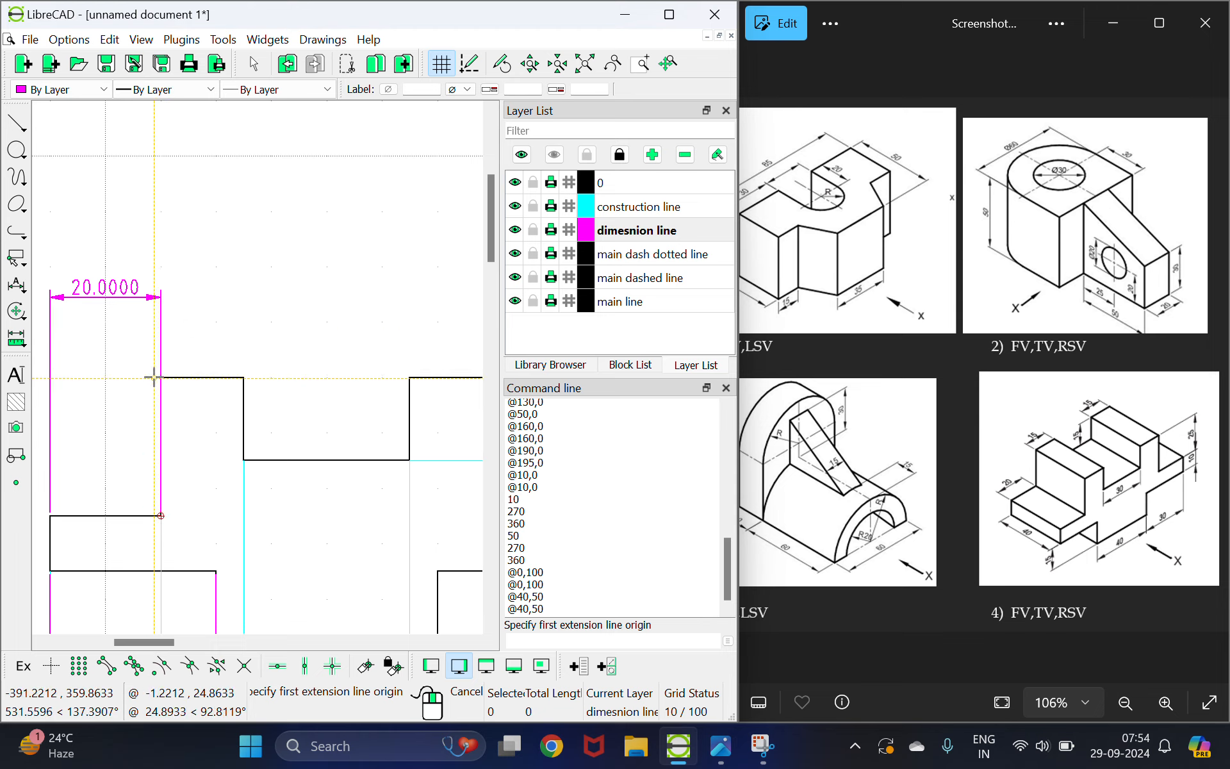
left_click(16, 284)
left_click(91, 323)
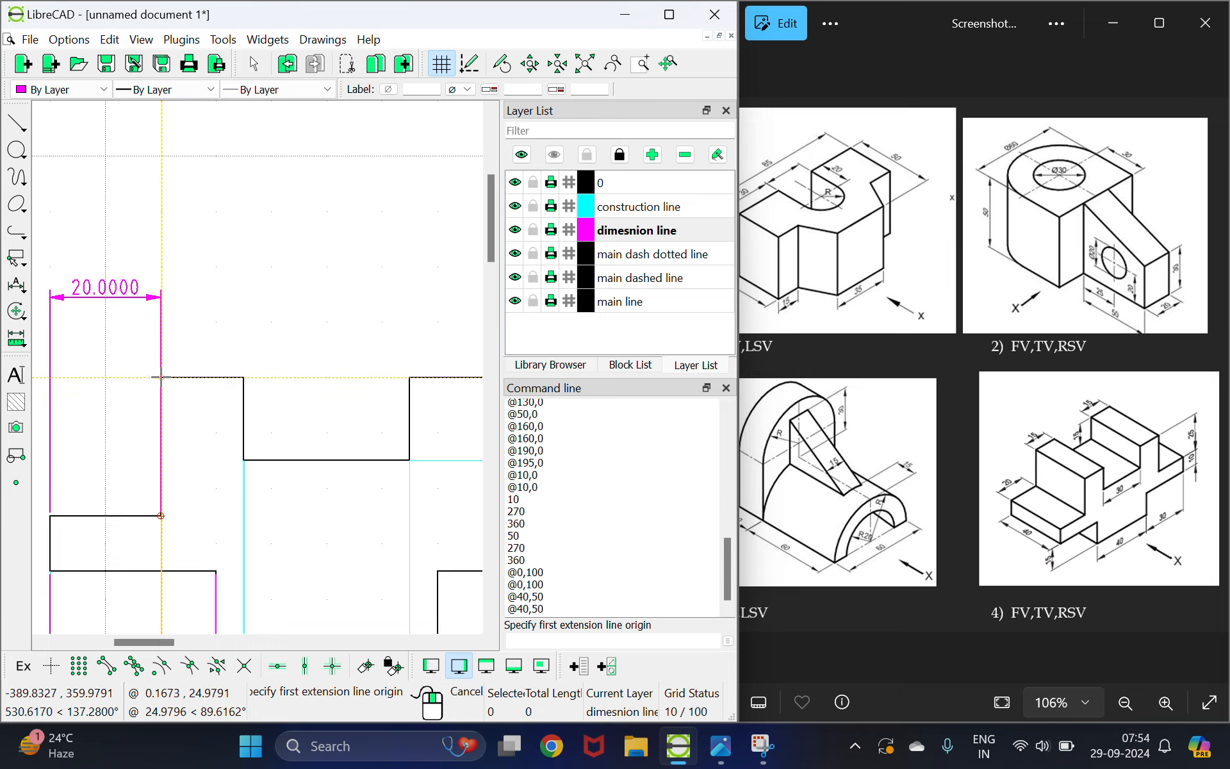
left_click(161, 377)
left_click(105, 666)
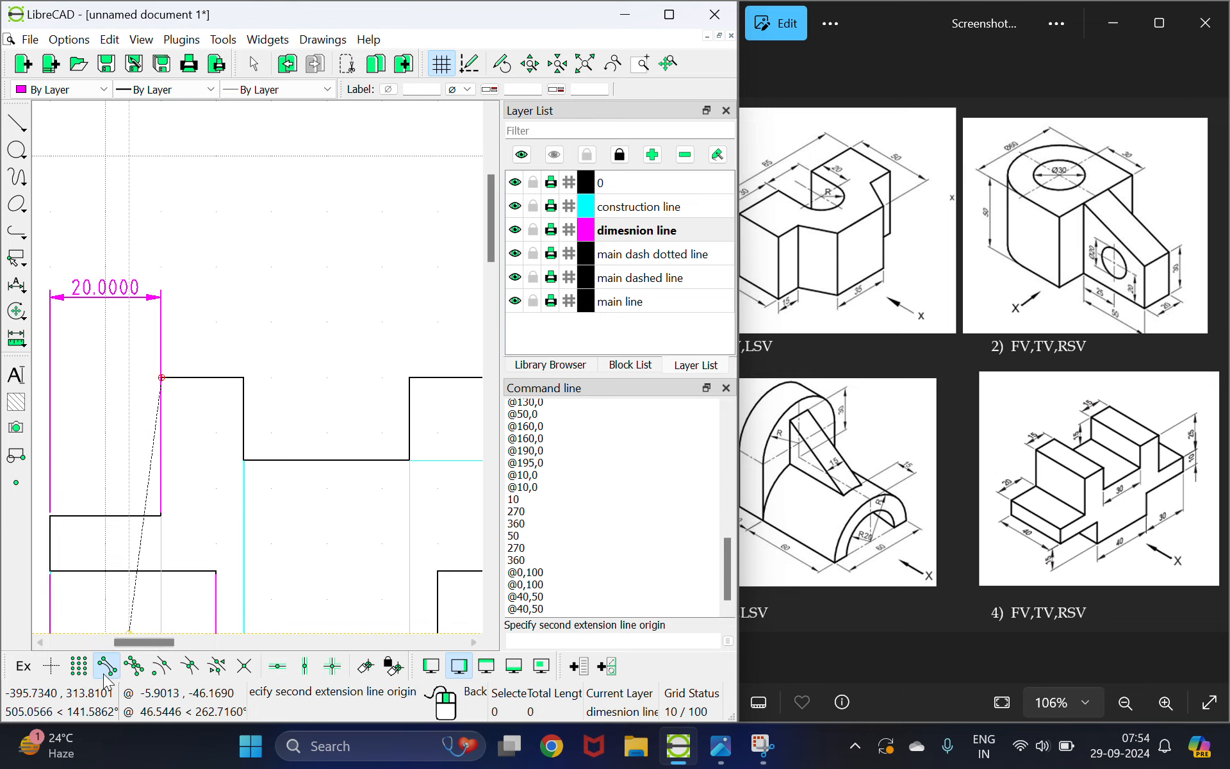
left_click(244, 378)
right_click(232, 382)
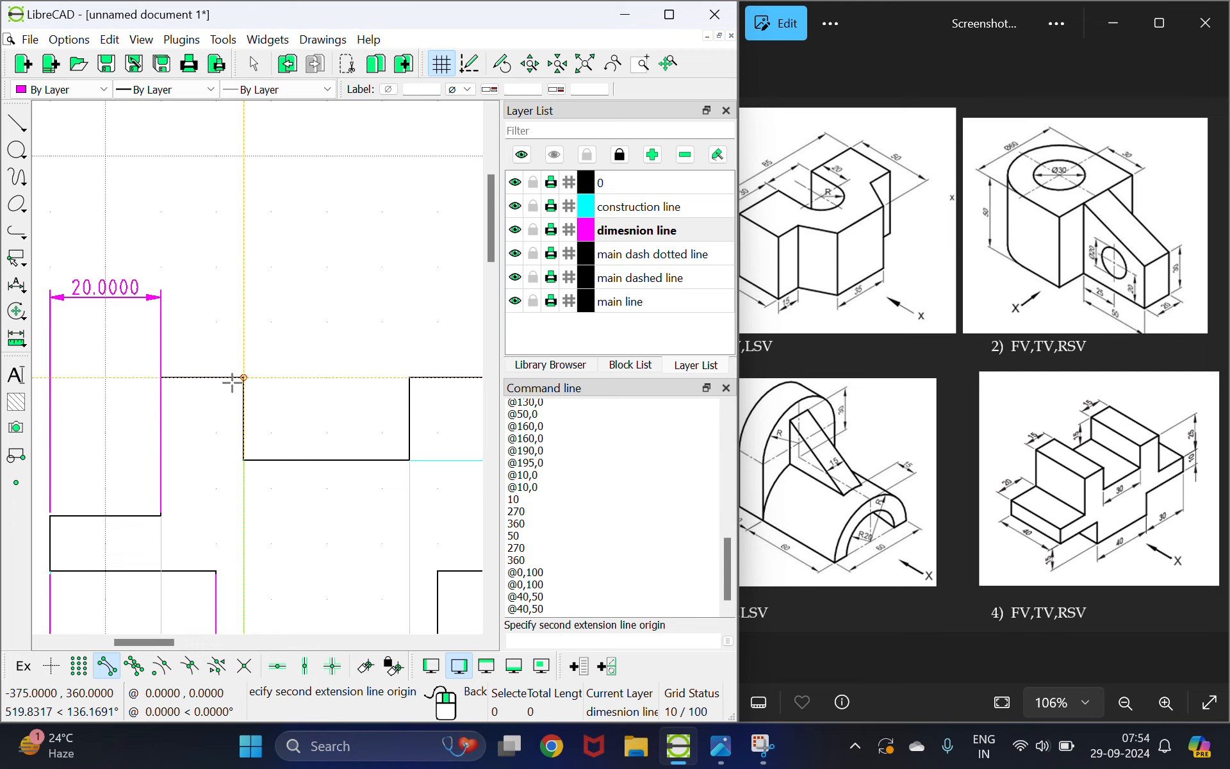
left_click(244, 377)
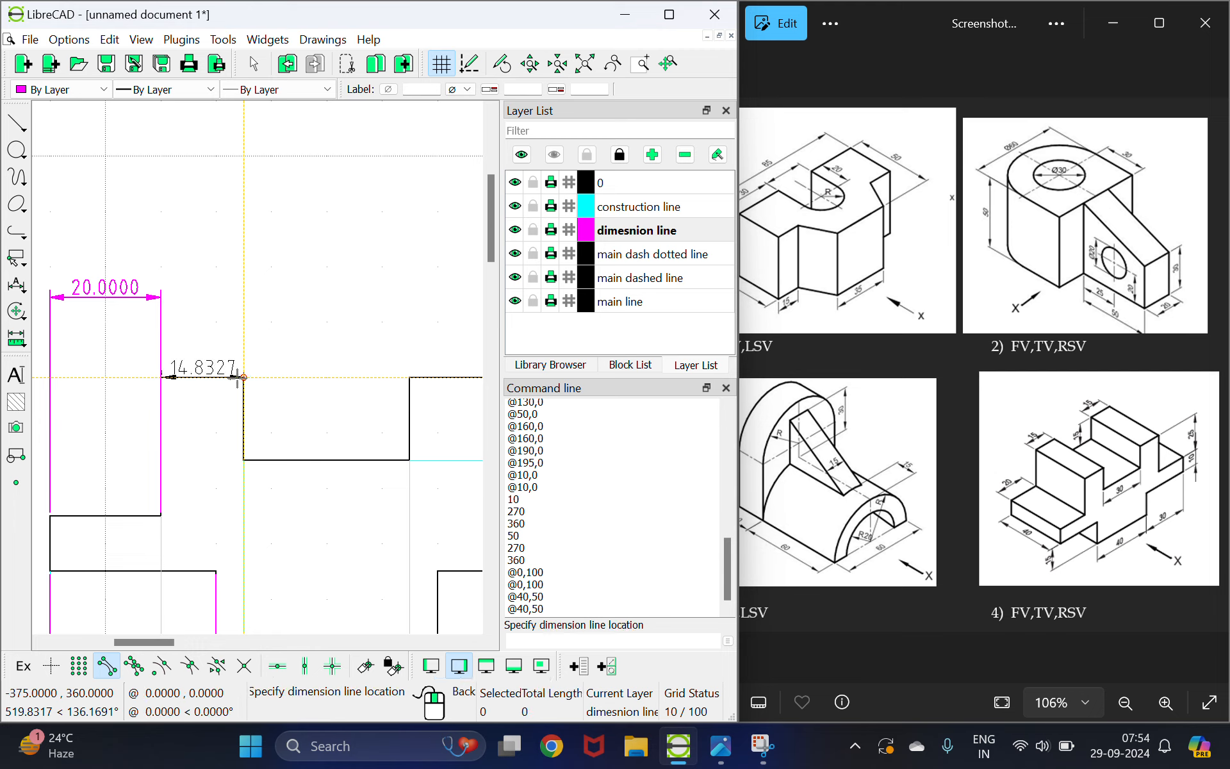
right_click(257, 318)
left_click(244, 378)
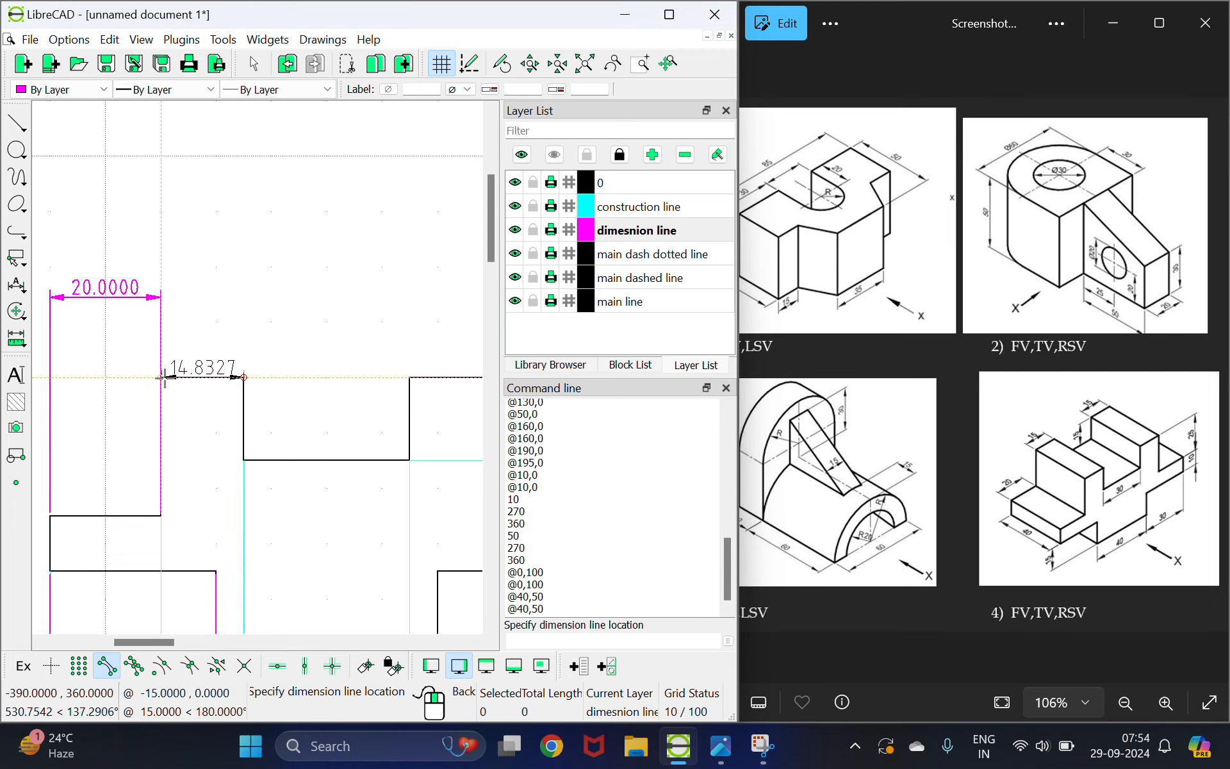
right_click(234, 336)
right_click(286, 310)
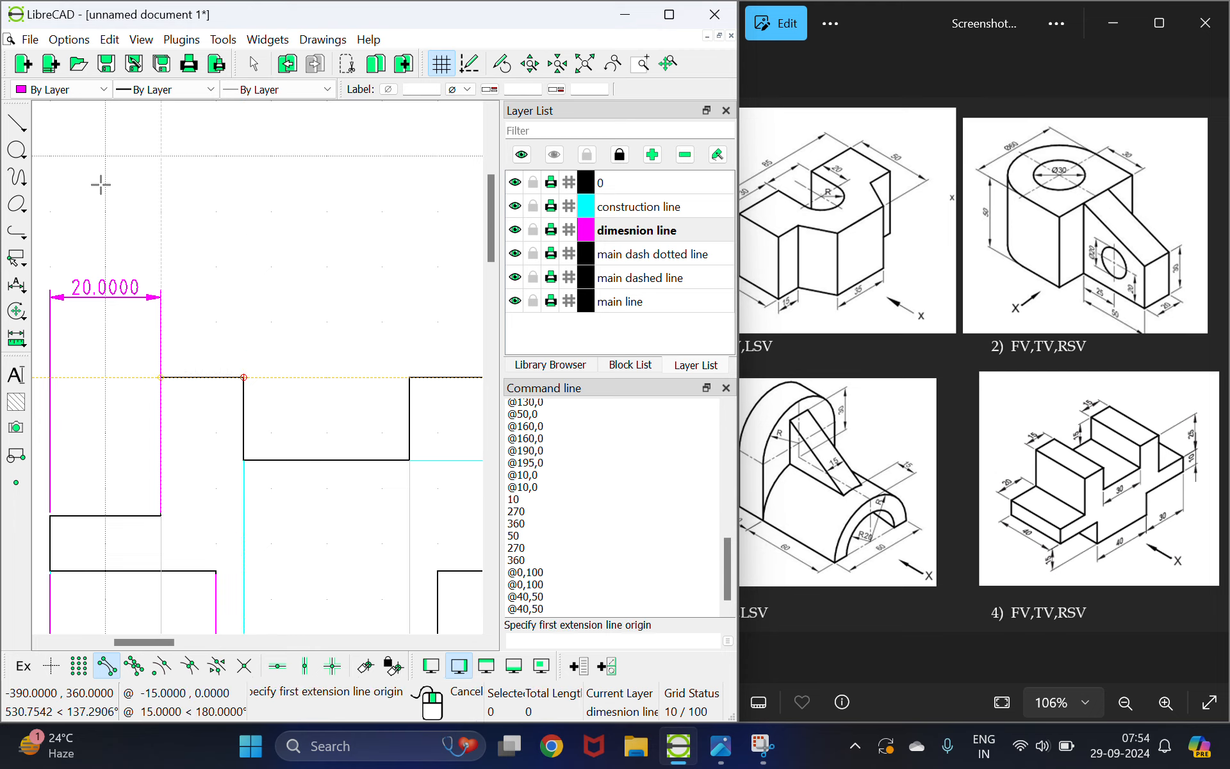
- Add a horizontal dimension of the front view's left raised block along its top edge, level with the left step's dimension
left_click(14, 282)
left_click(65, 323)
left_click(160, 378)
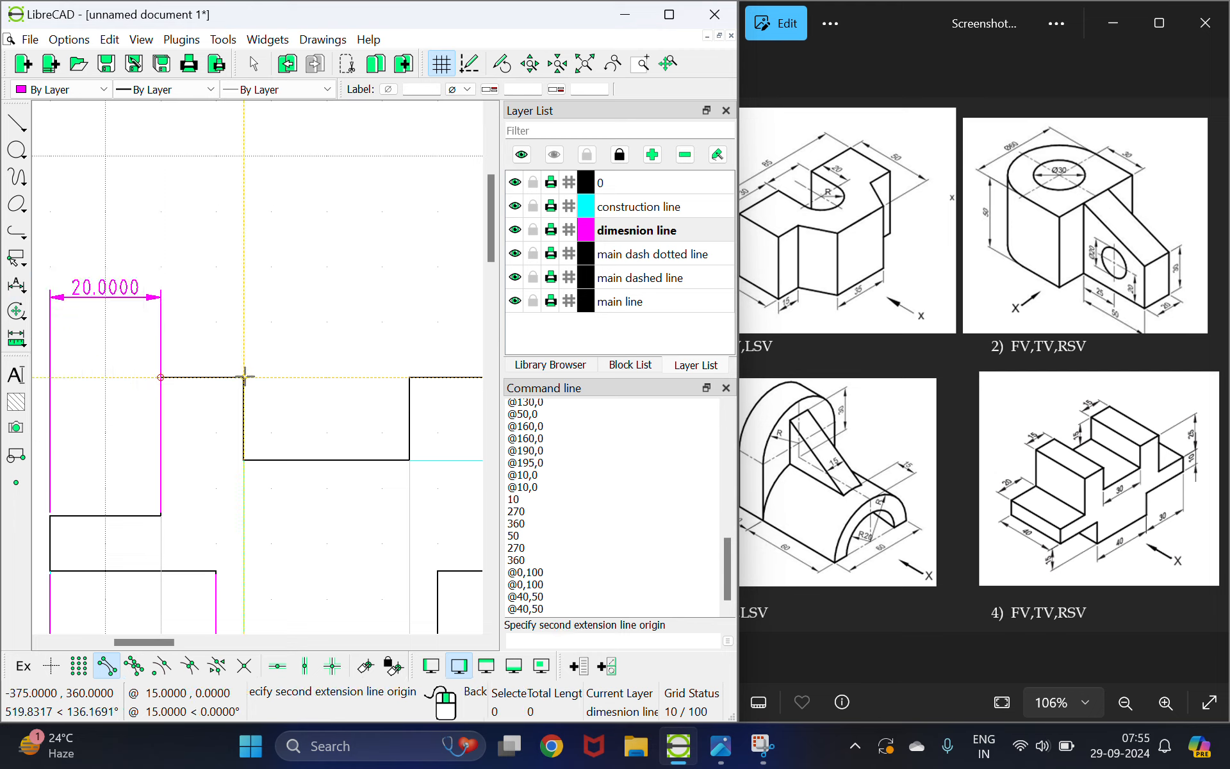
left_click(245, 377)
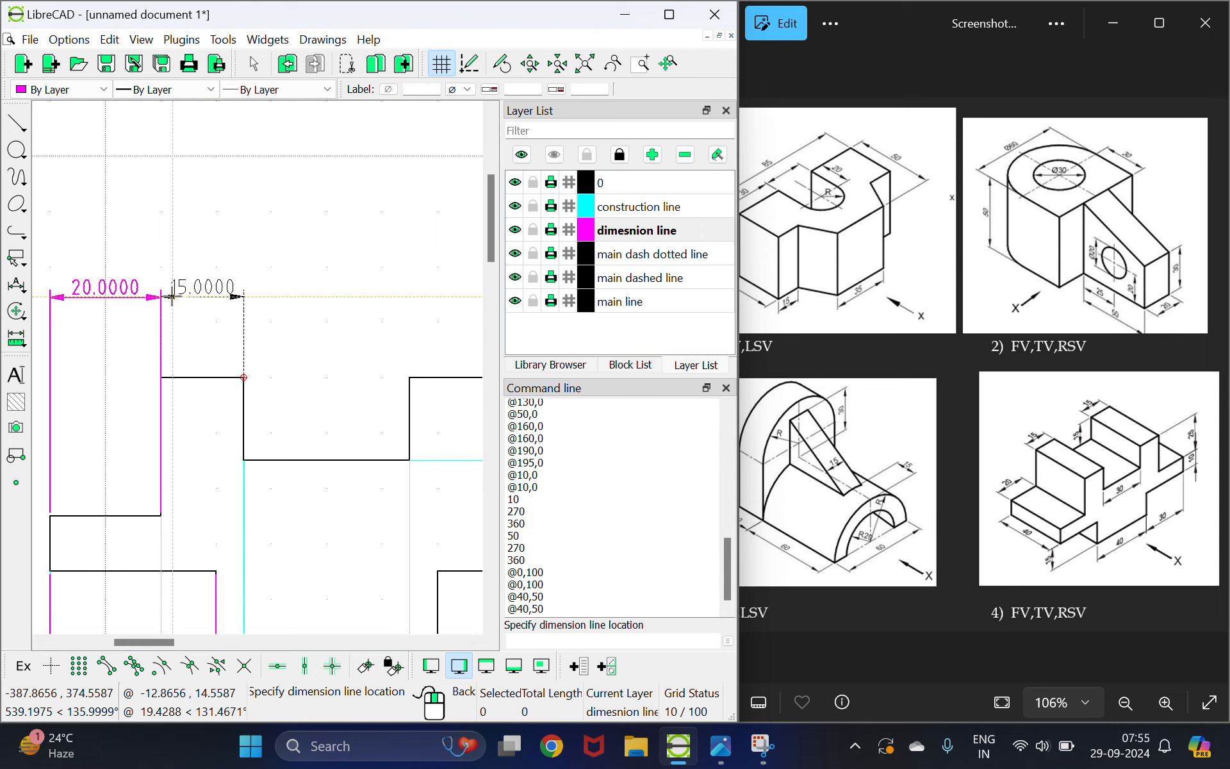
left_click(172, 296)
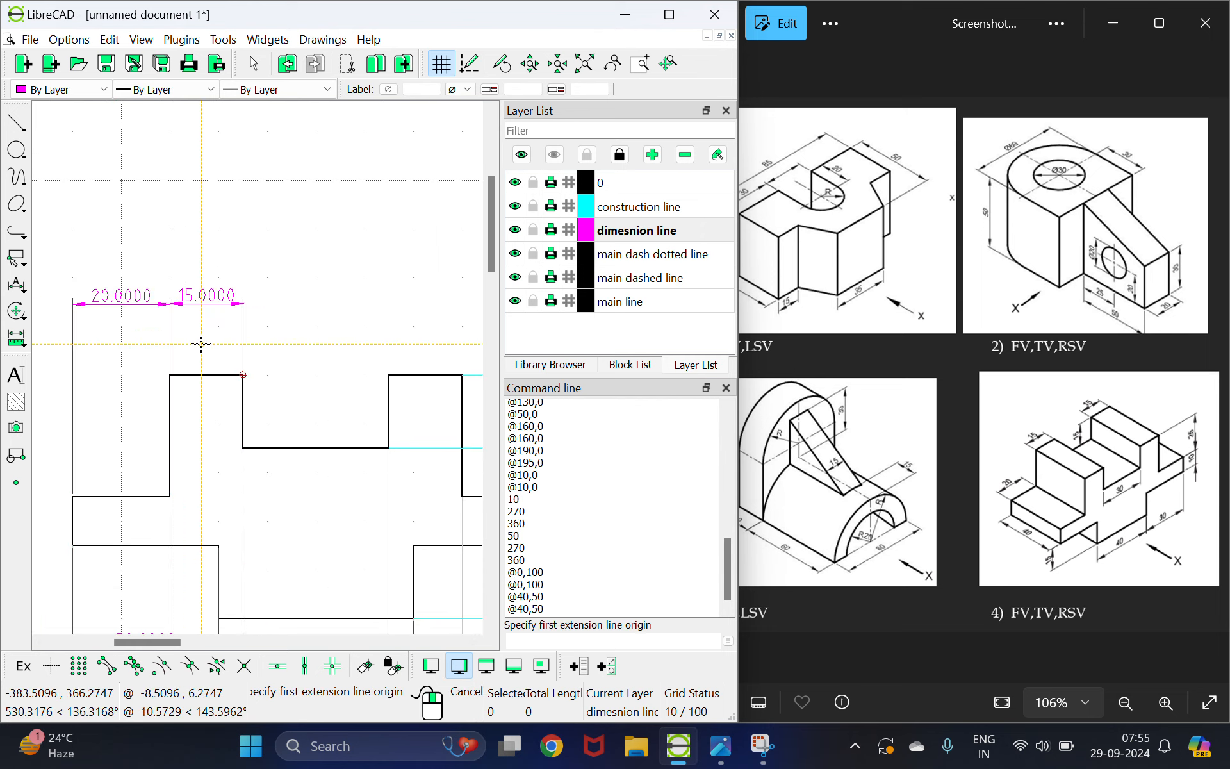
- Add a horizontal dimension of the slot floor between the front view's raised blocks, aligned with the dimensions above the view
scroll(247, 339, "up", 2)
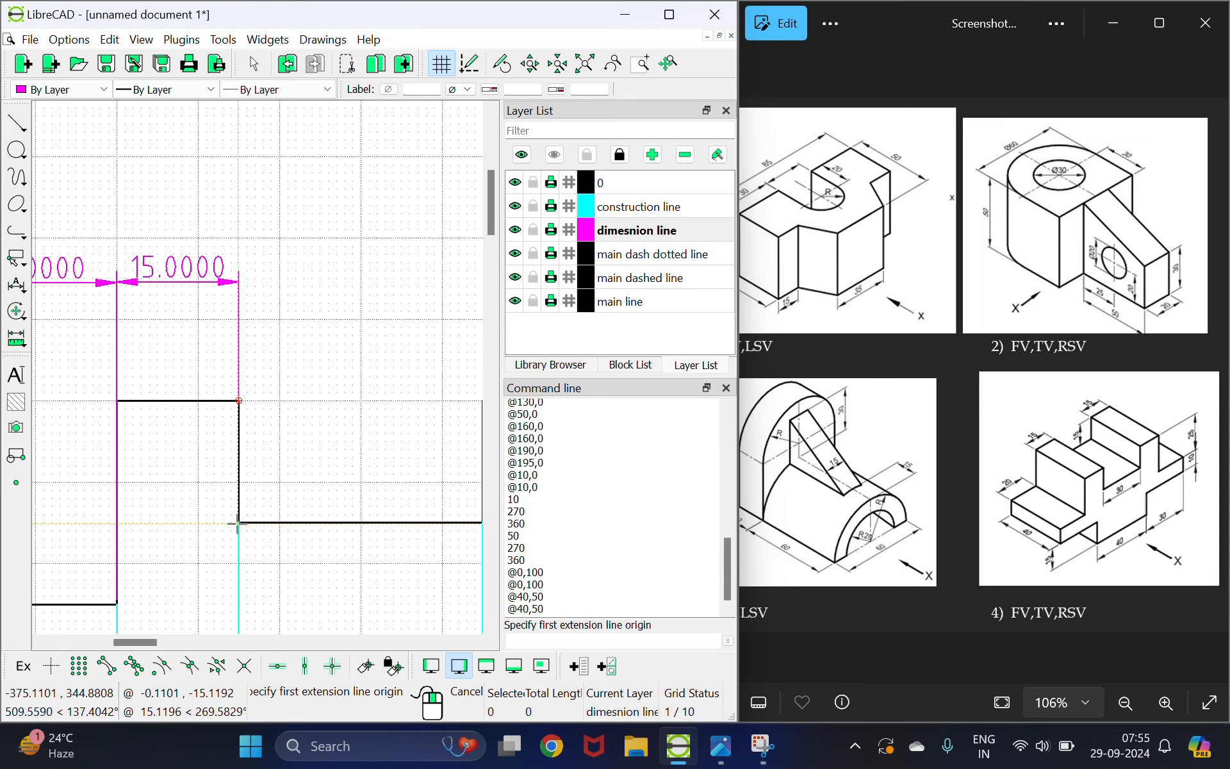
left_click(14, 262)
left_click(16, 284)
left_click(16, 284)
left_click(62, 321)
scroll(250, 513, "down", 2)
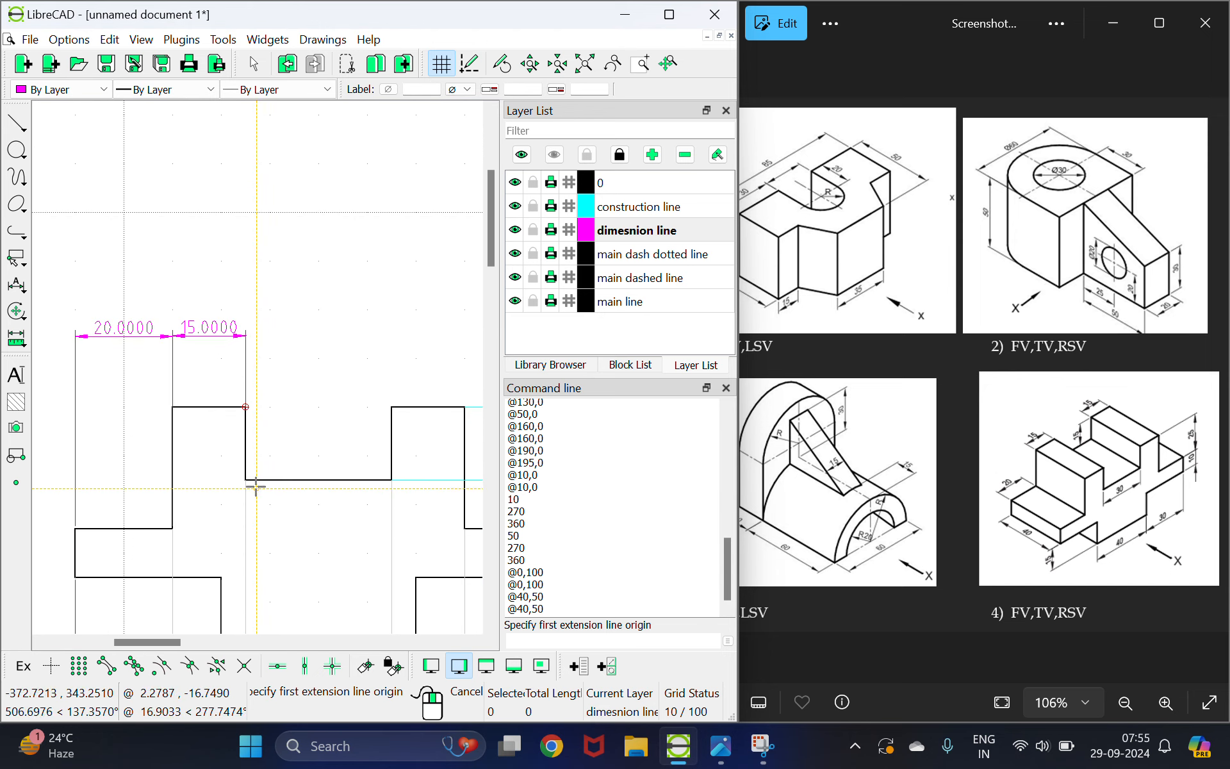
left_click(107, 670)
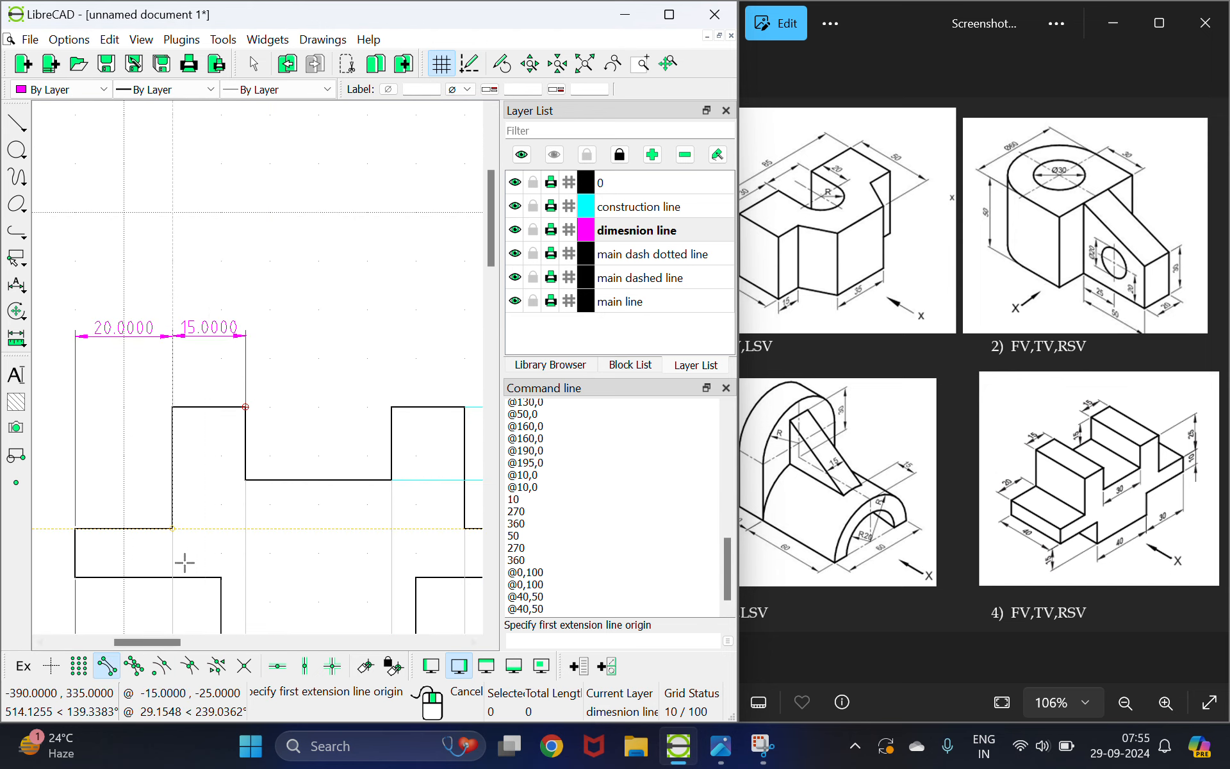
left_click(246, 480)
left_click(393, 479)
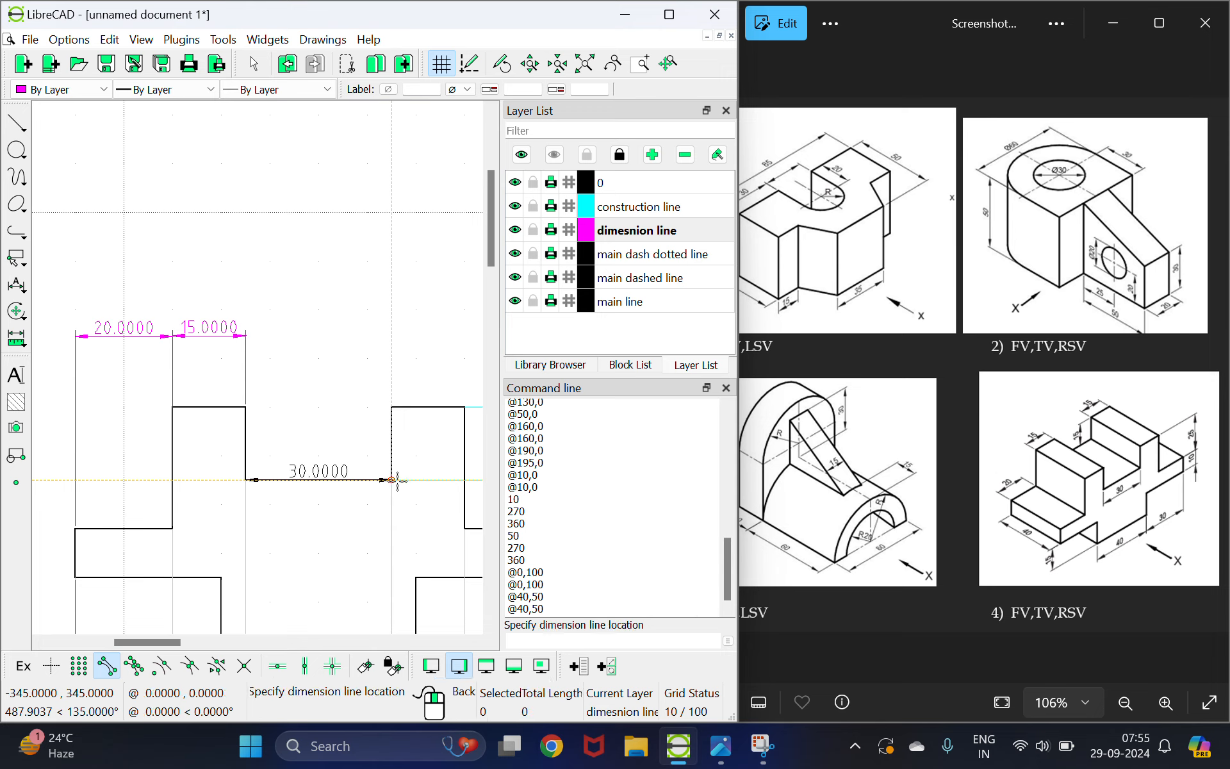
scroll(350, 343, "up", 1)
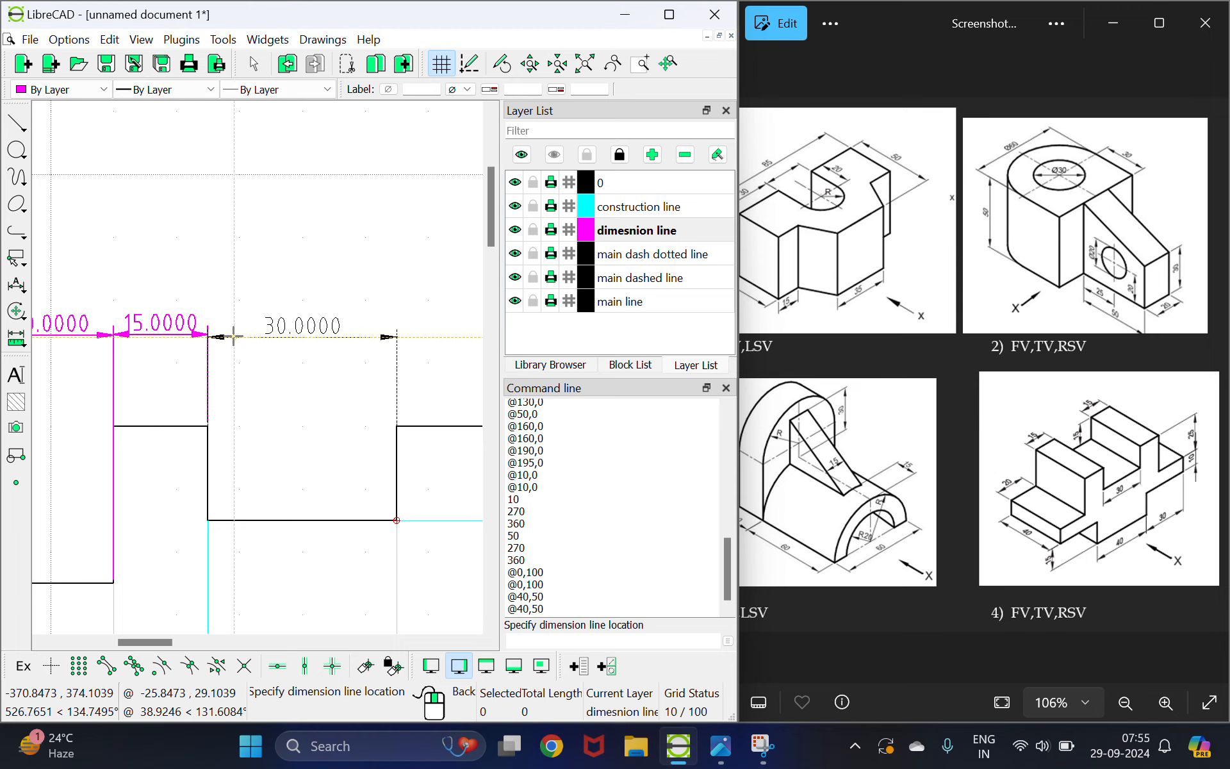
left_click(235, 333)
- Add an endpoint-snapped horizontal dimension of the front view's right raised block, in line with the other dimensions above the view
scroll(259, 378, "down", 2)
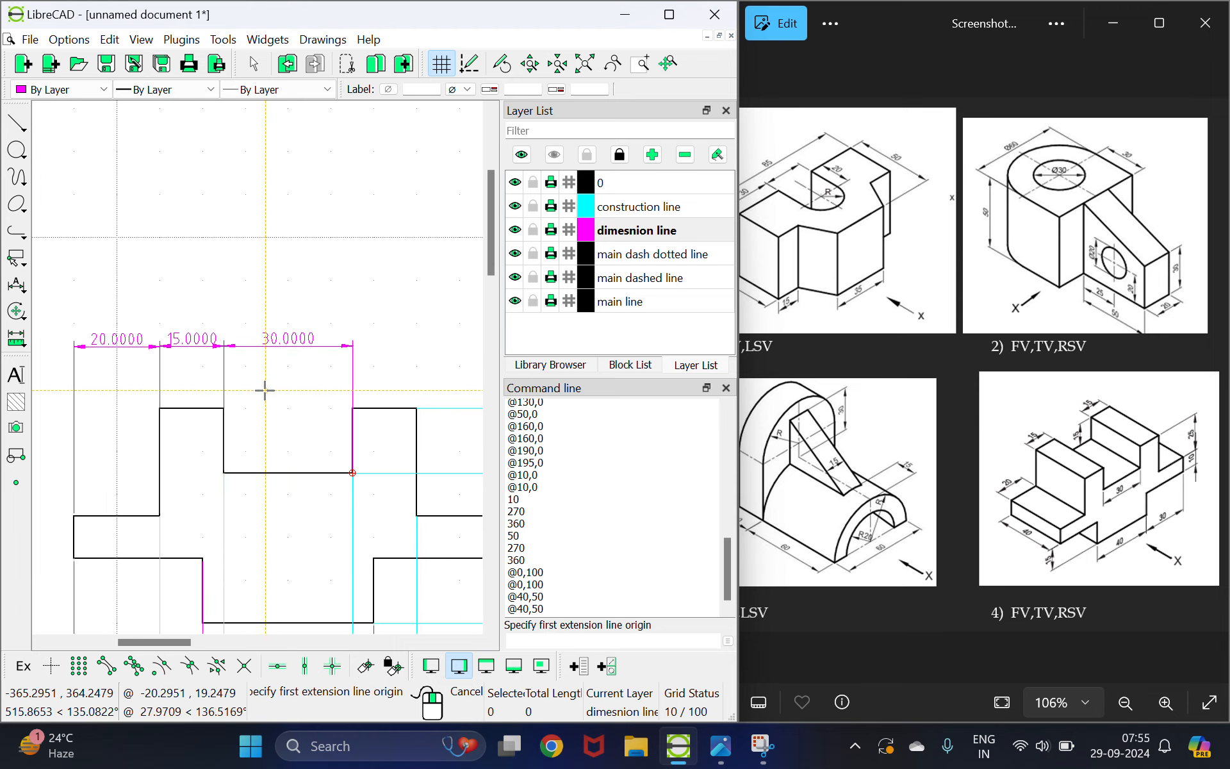
left_click(9, 290)
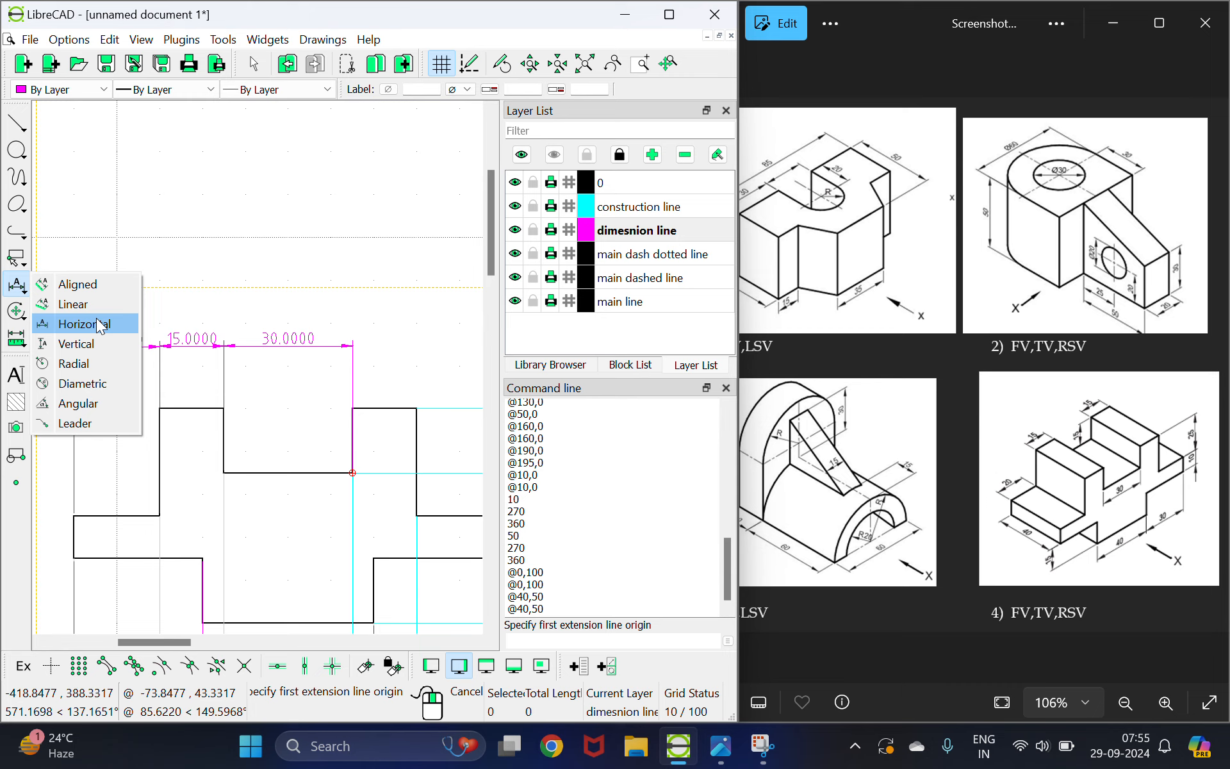
left_click(77, 322)
scroll(357, 418, "up", 4)
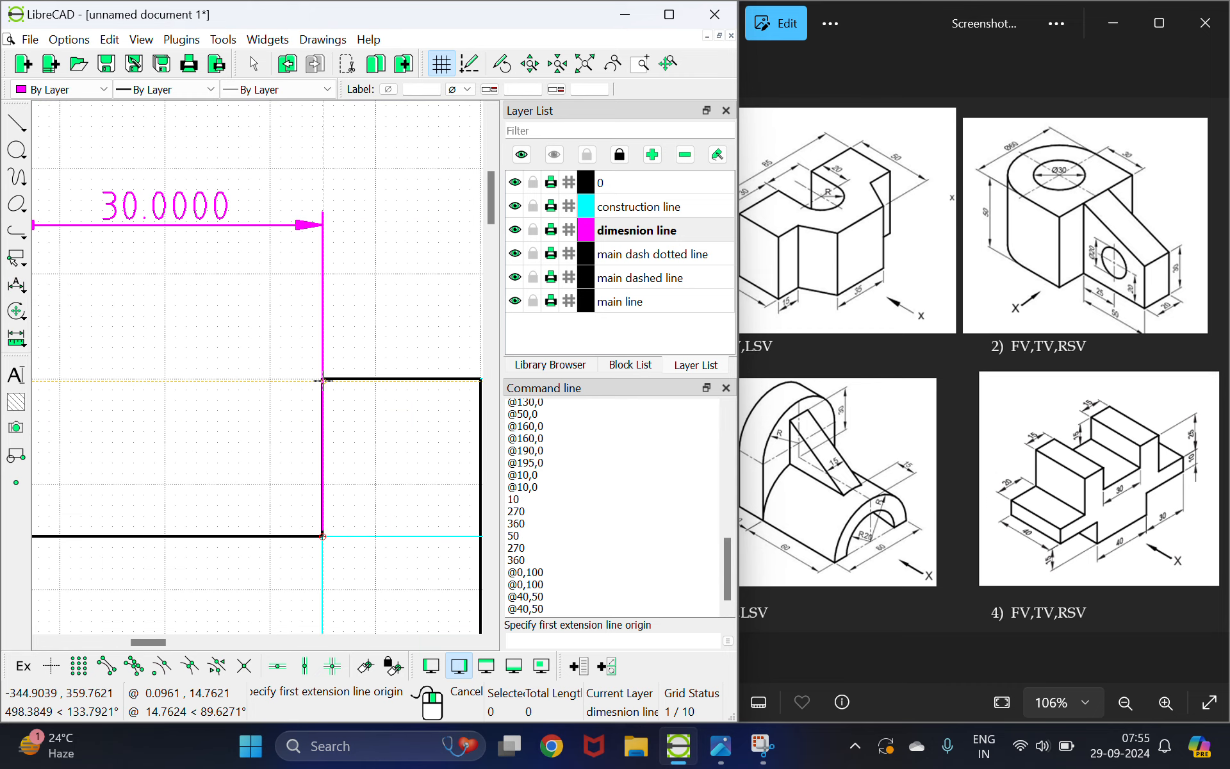
left_click(324, 380)
right_click(383, 397)
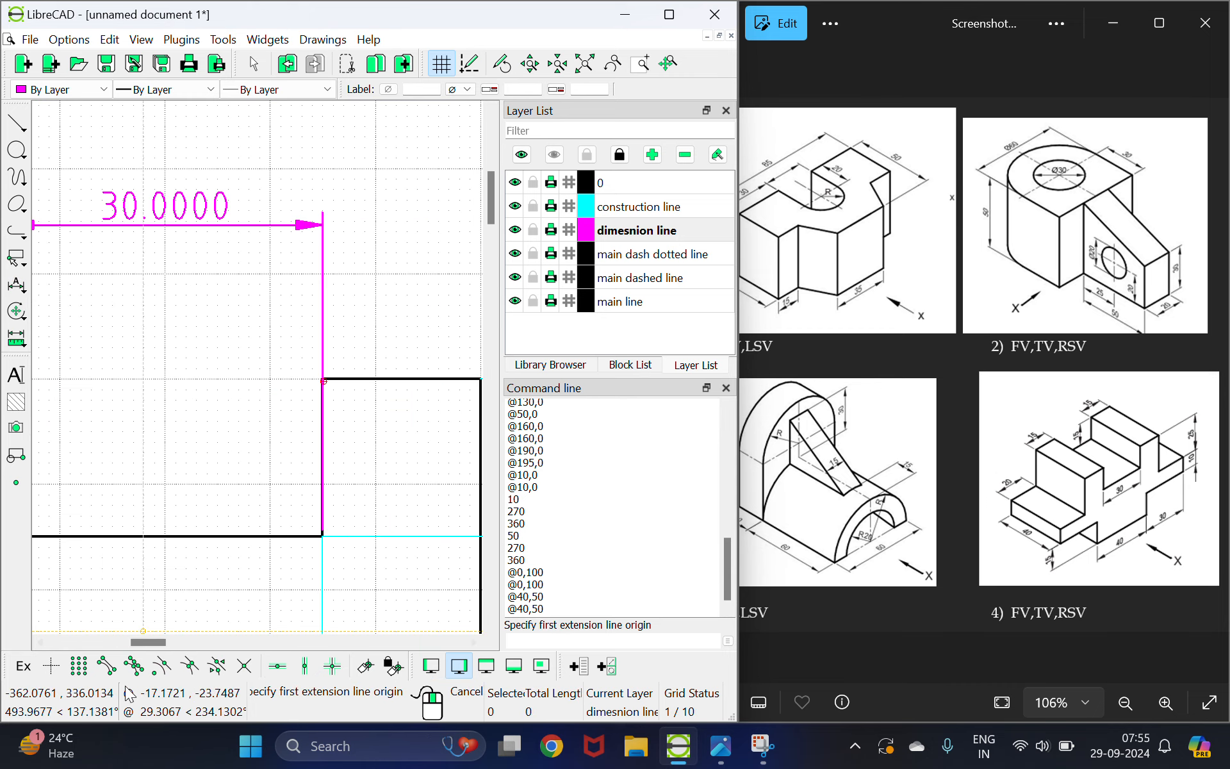
left_click(108, 669)
left_click(324, 380)
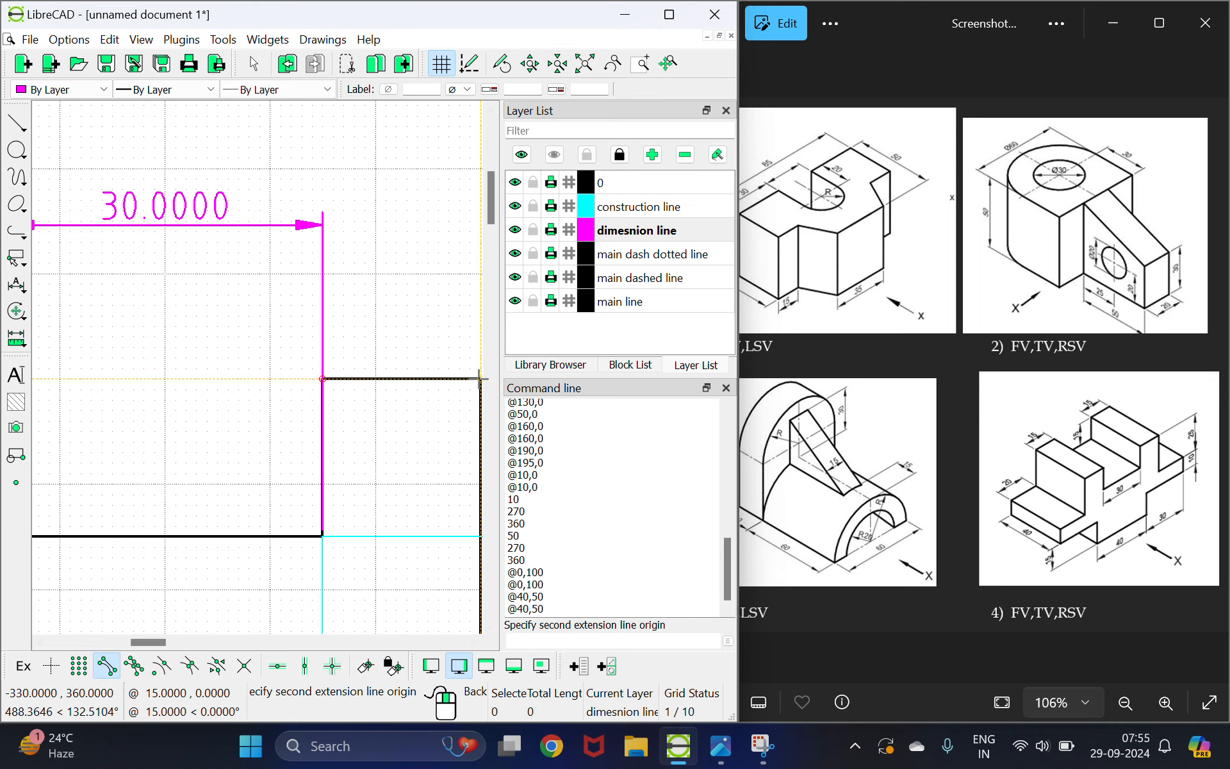
scroll(479, 379, "down", 1)
scroll(332, 382, "down", 2)
scroll(352, 198, "up", 2)
scroll(352, 179, "down", 1)
scroll(352, 179, "up", 2)
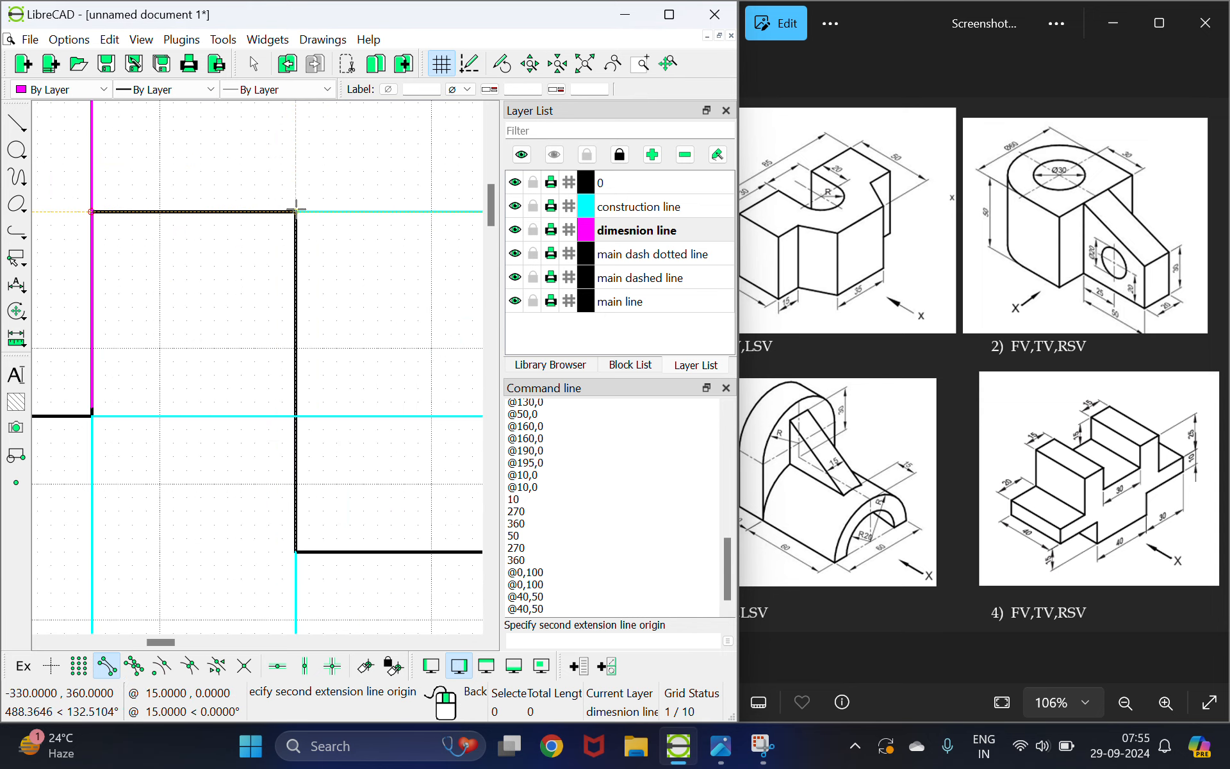
left_click(294, 213)
scroll(280, 274, "down", 2)
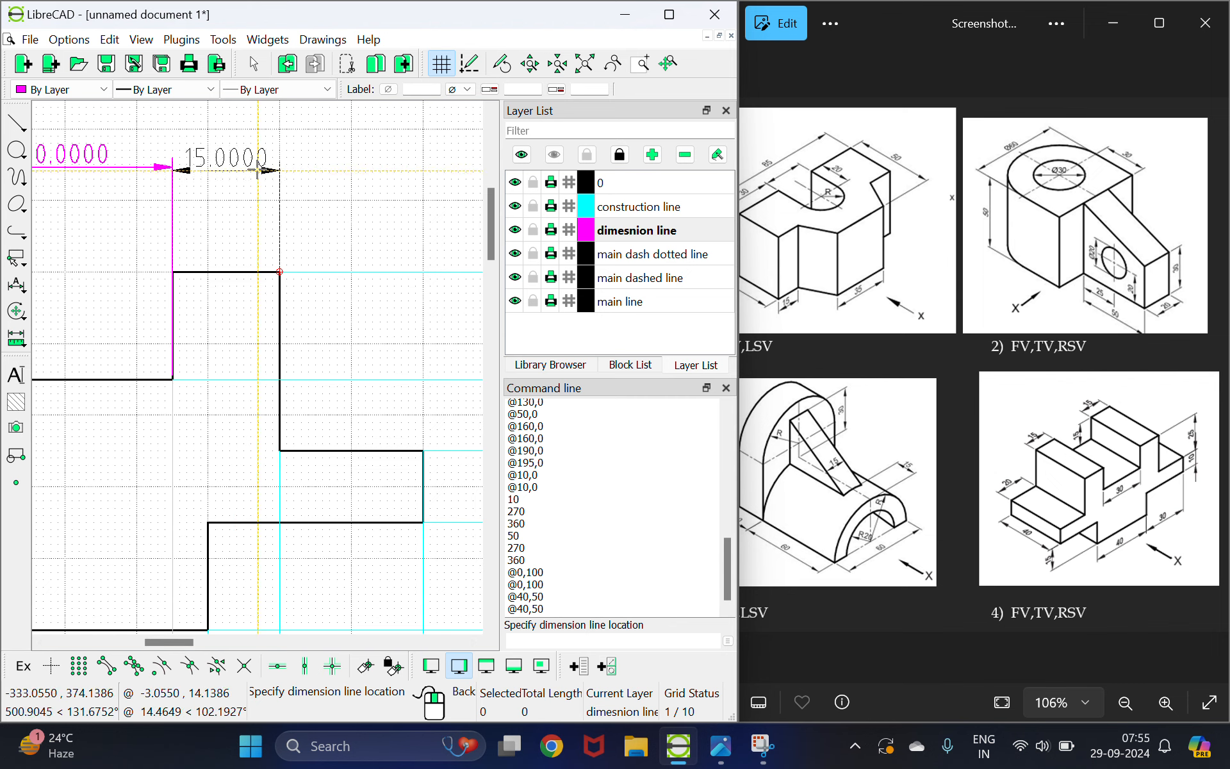
left_click(259, 168)
- Add a horizontal dimension of the top view's full length, between the two end corners of its bottom edge
scroll(214, 267, "down", 5)
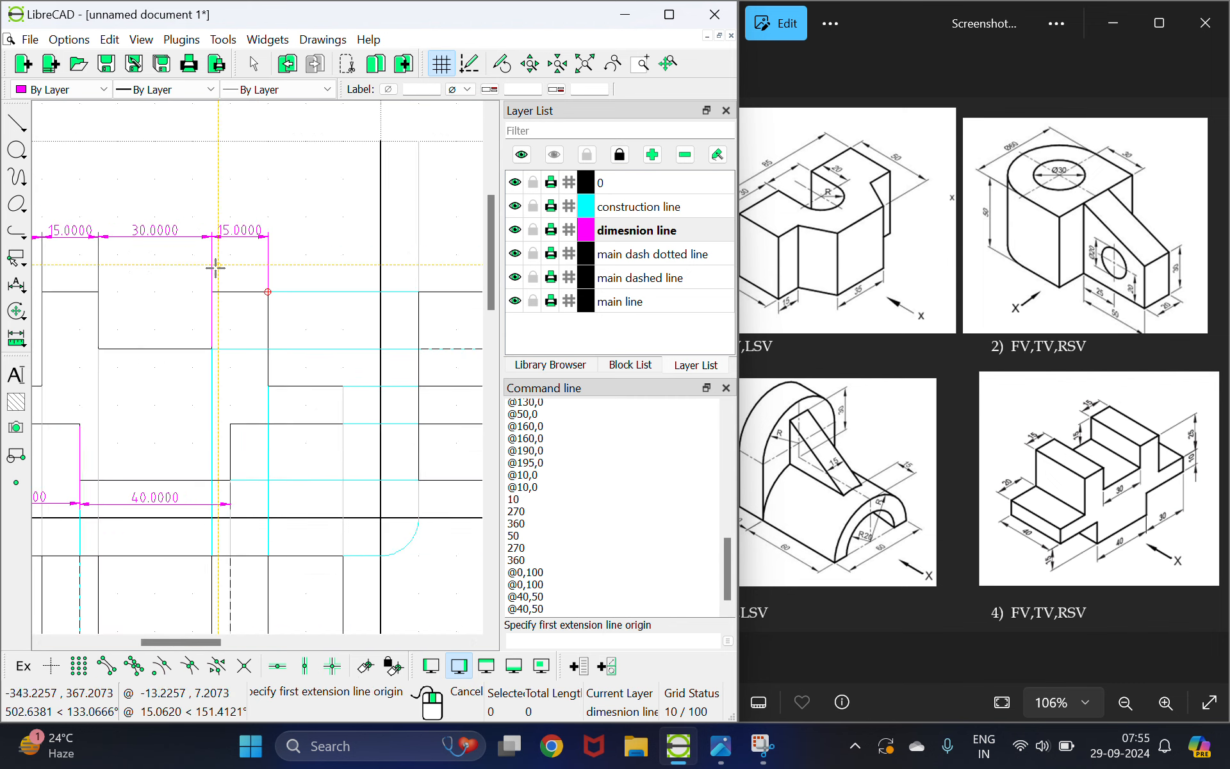
scroll(123, 357, "up", 3)
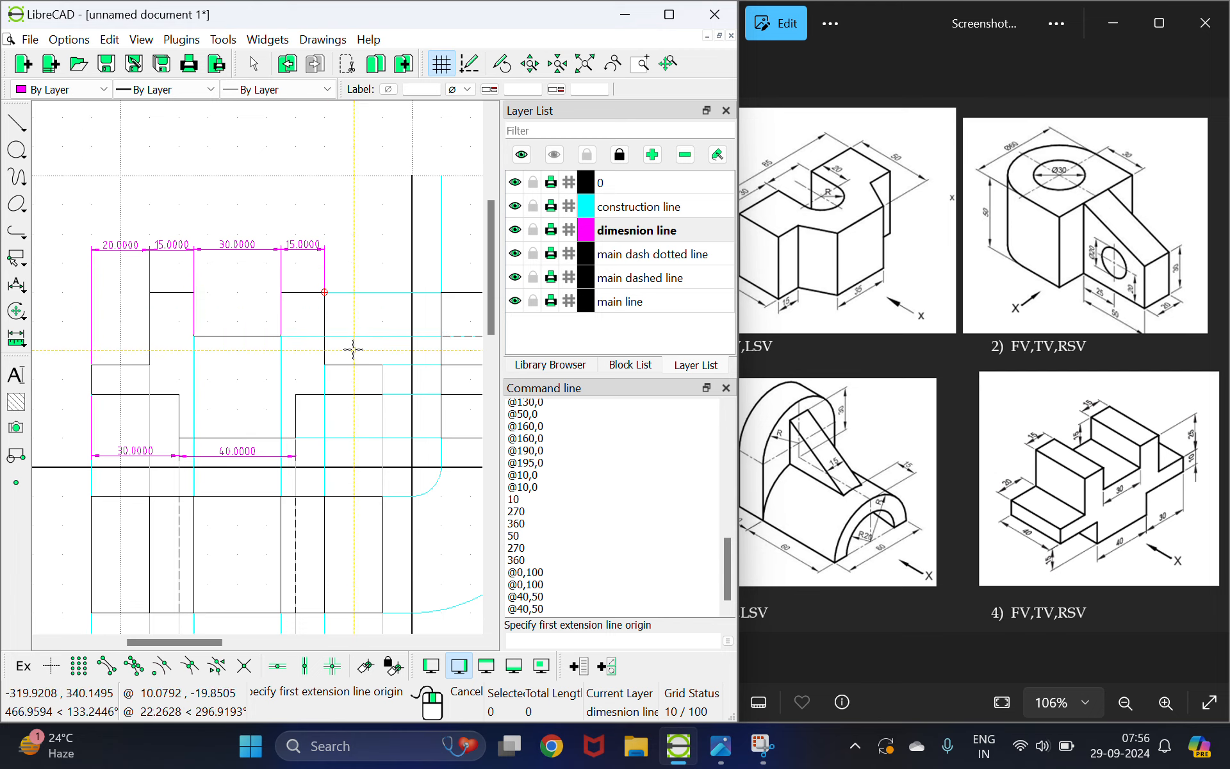
scroll(352, 351, "down", 6)
scroll(226, 444, "up", 8)
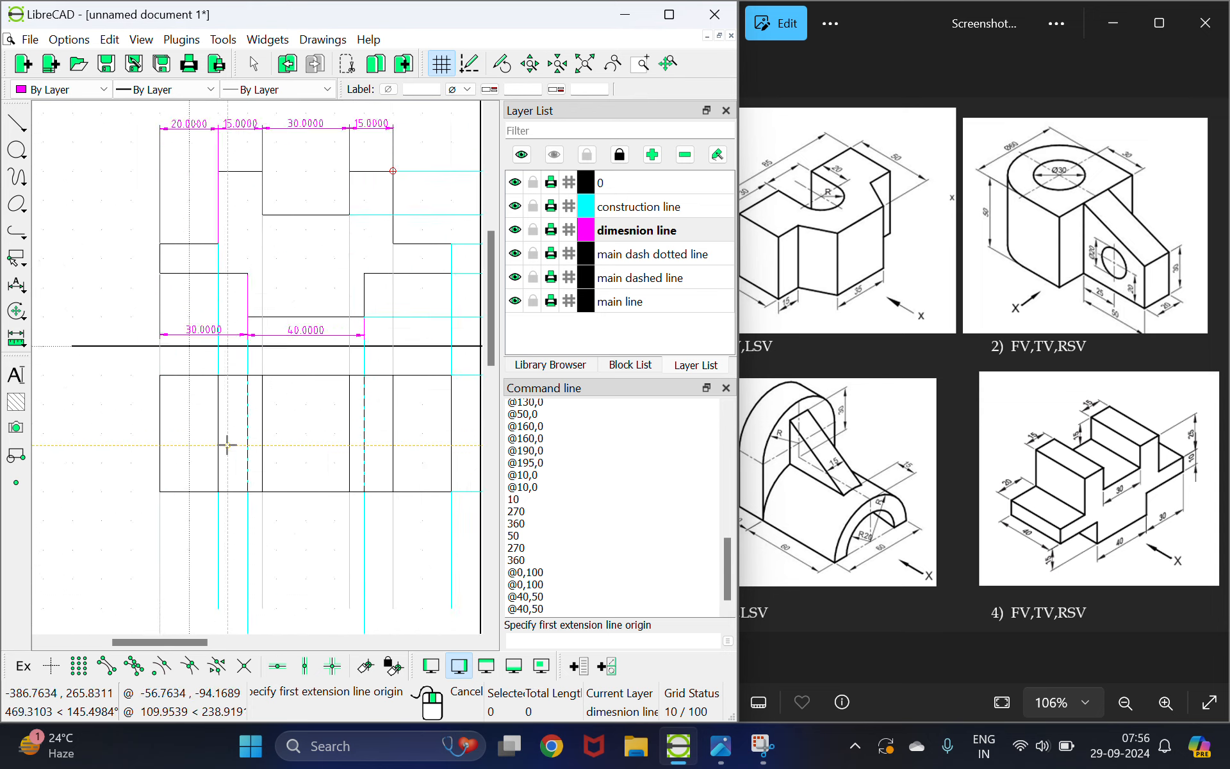
left_click(23, 291)
left_click(70, 323)
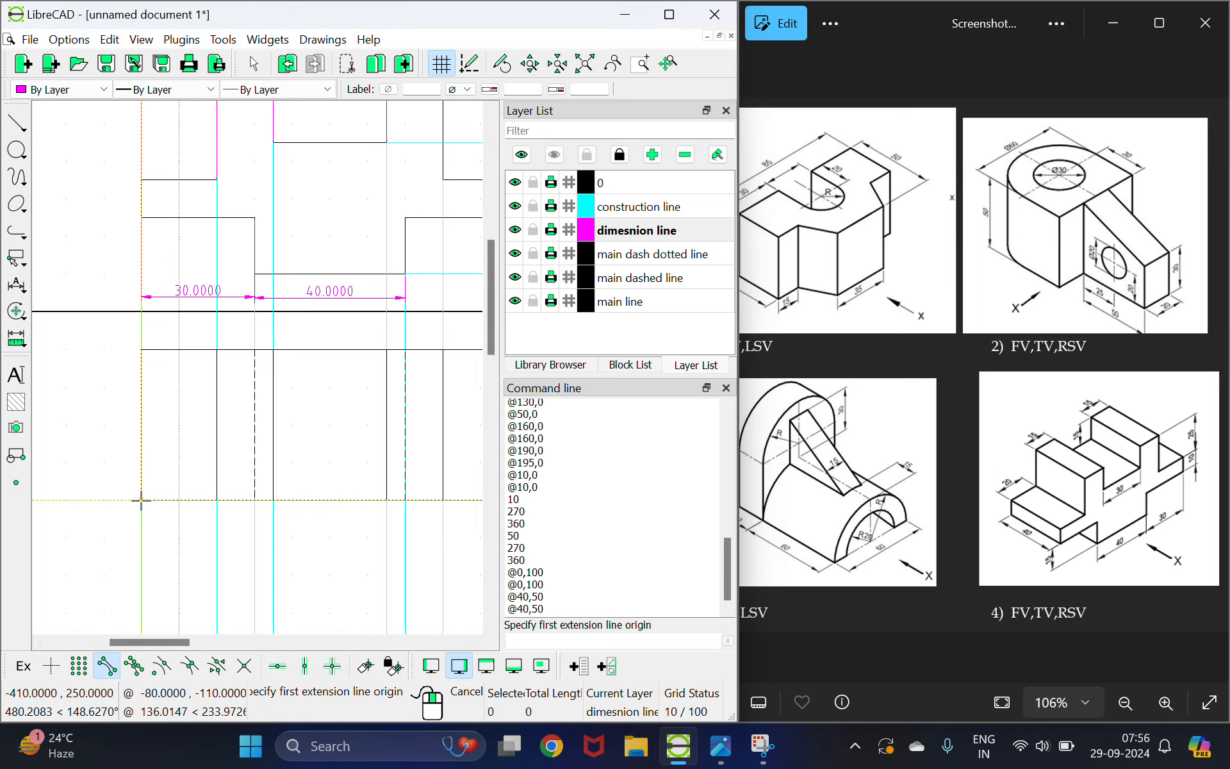
left_click(141, 500)
scroll(223, 500, "down", 5)
scroll(360, 469, "up", 6)
left_click(386, 414)
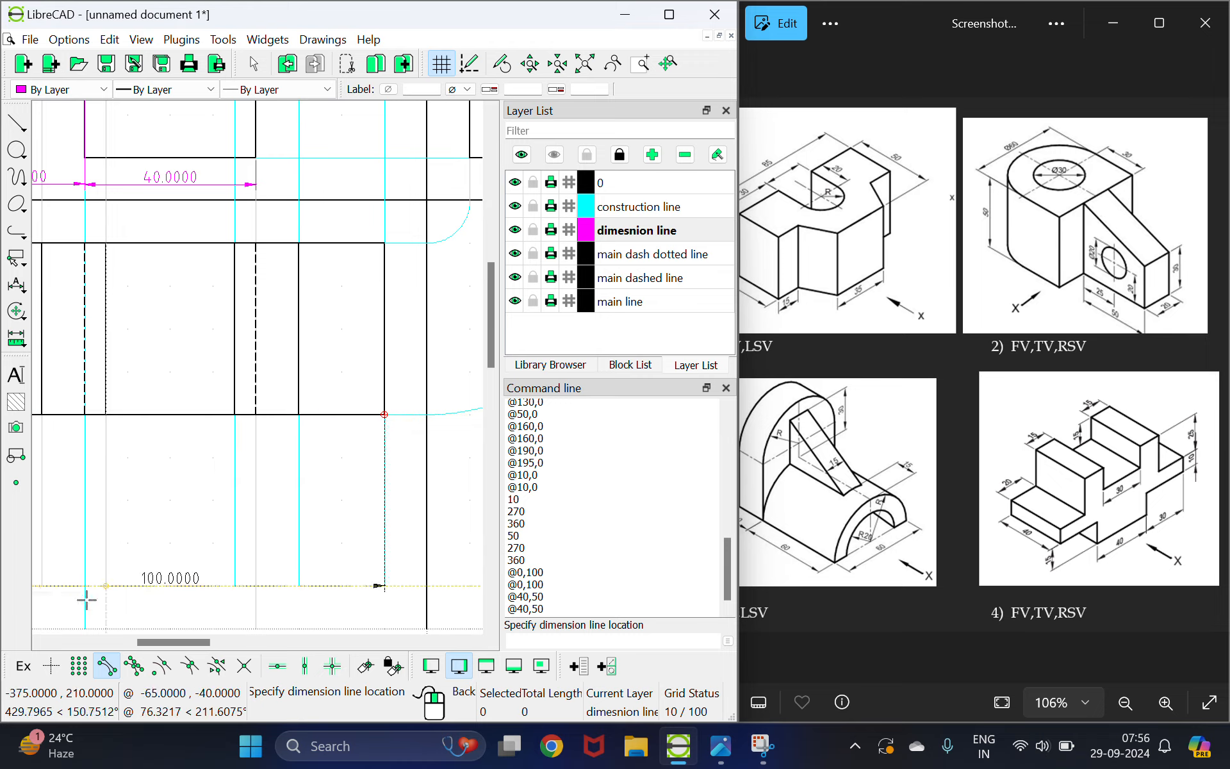